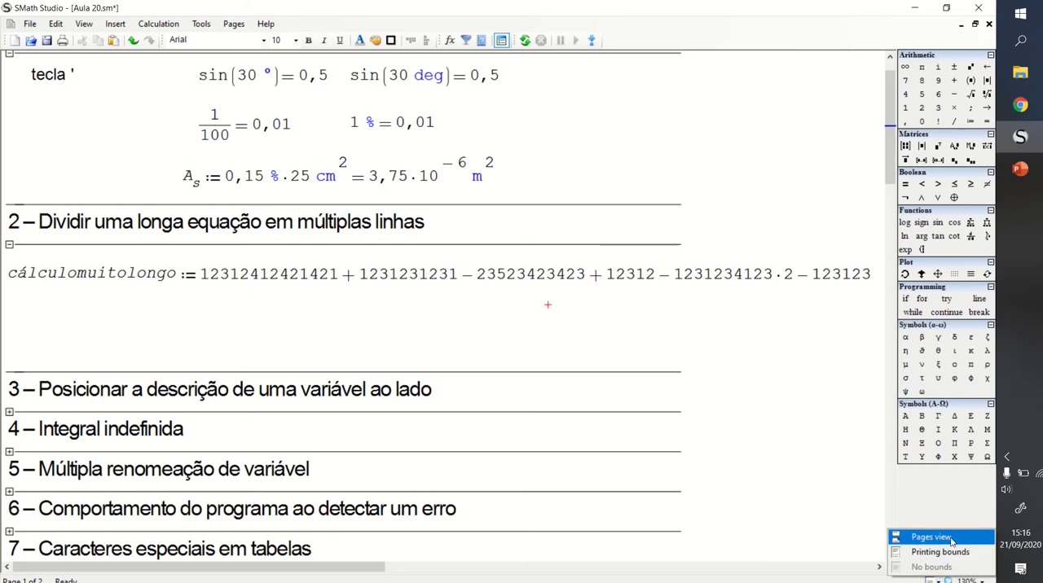
- Show the worksheet in pages view and break the cálculomuitolongo equation onto a second line before the term 12312
{"action": "left_click", "coordinate": [951, 539]}
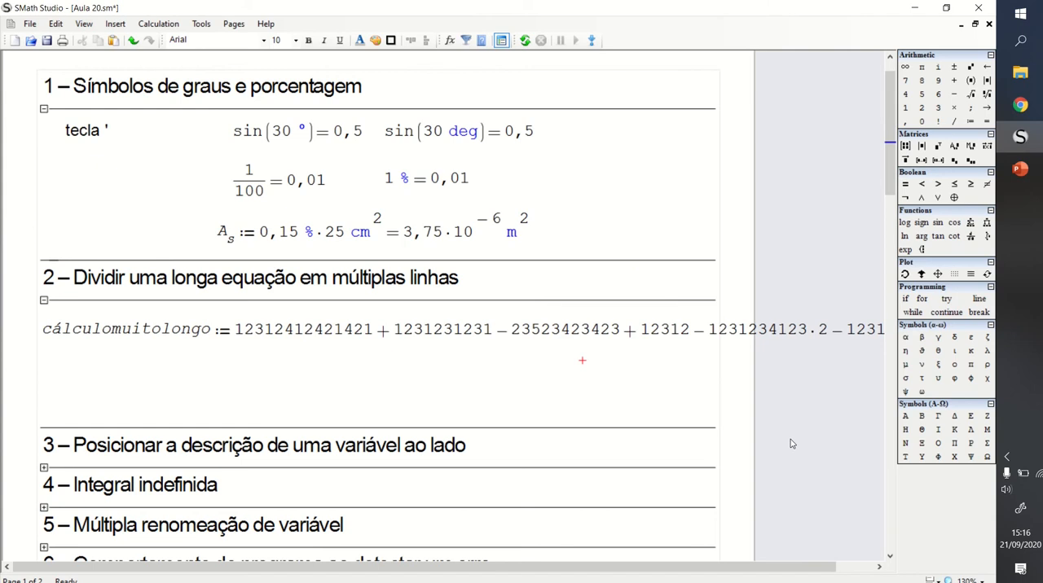
{"action": "mouse_move", "coordinate": [886, 167]}
{"action": "left_mouse_down"}
{"action": "mouse_move", "coordinate": [886, 290]}
{"action": "mouse_move", "coordinate": [886, 155]}
{"action": "left_mouse_up"}
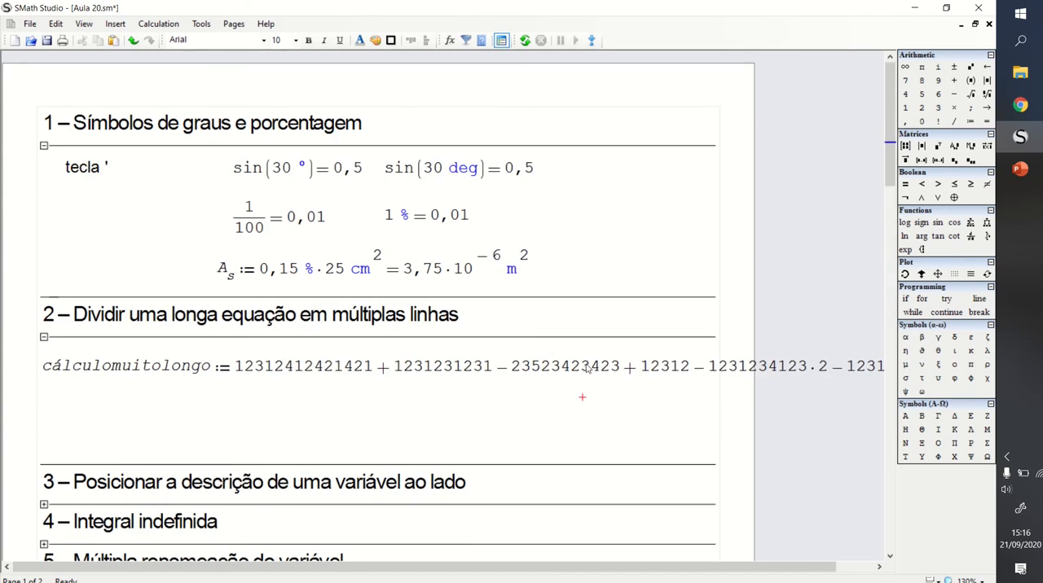
{"action": "left_click", "coordinate": [645, 367]}
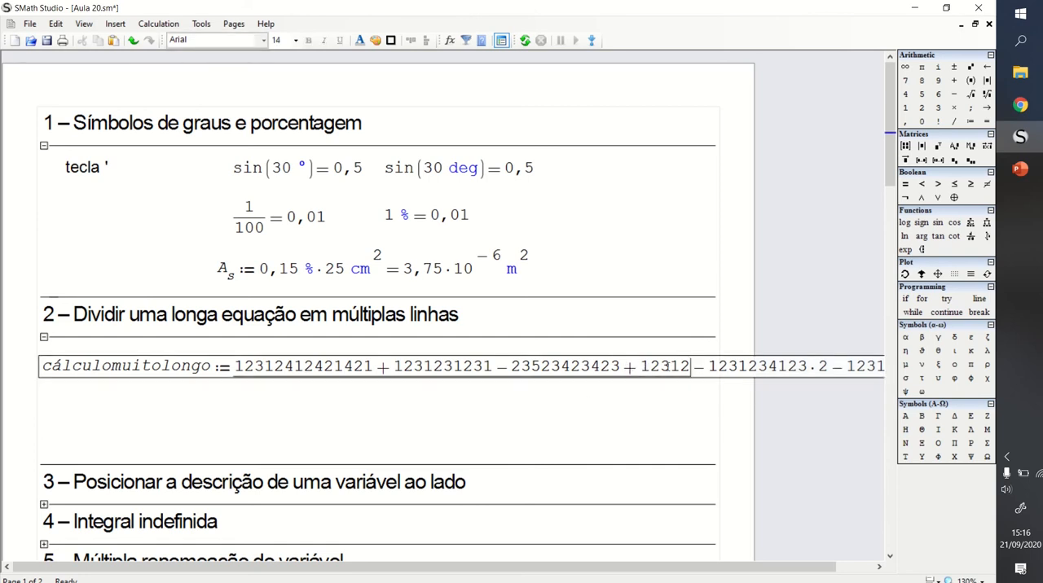
{"action": "left_click", "coordinate": [643, 367]}
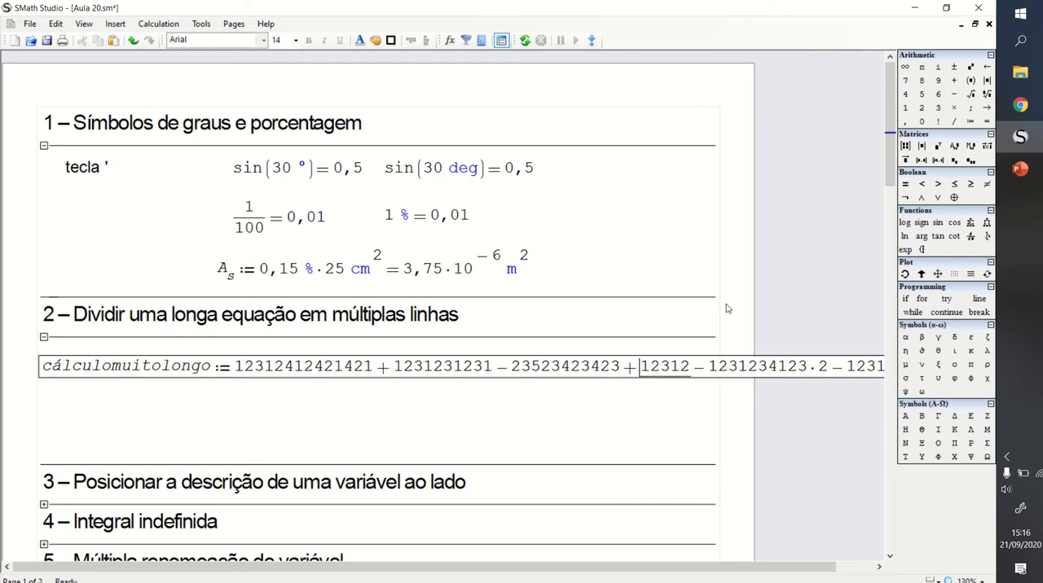
{"action": "key", "text": "shift+Return"}
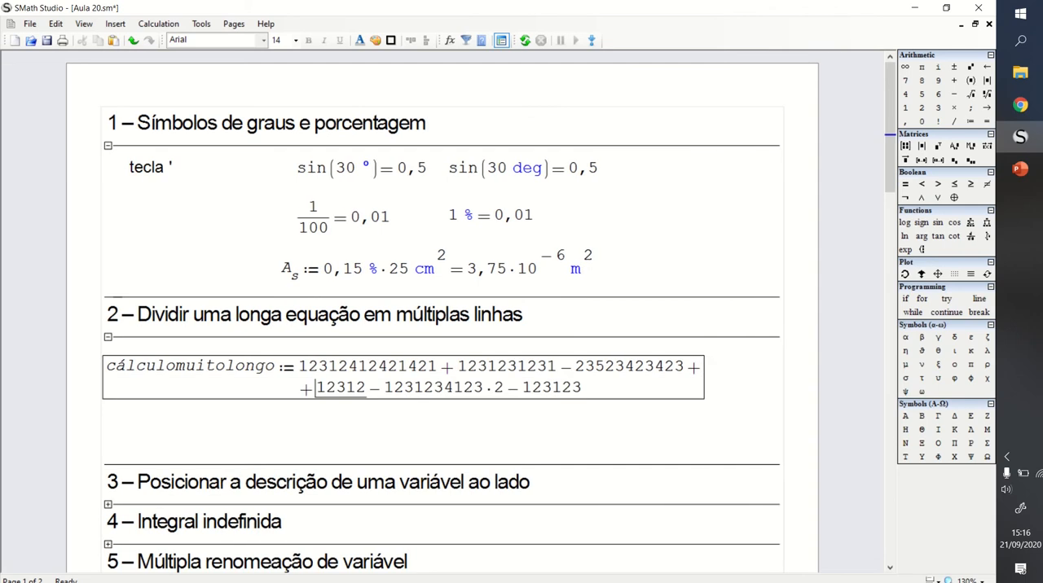
{"action": "left_click", "coordinate": [400, 422]}
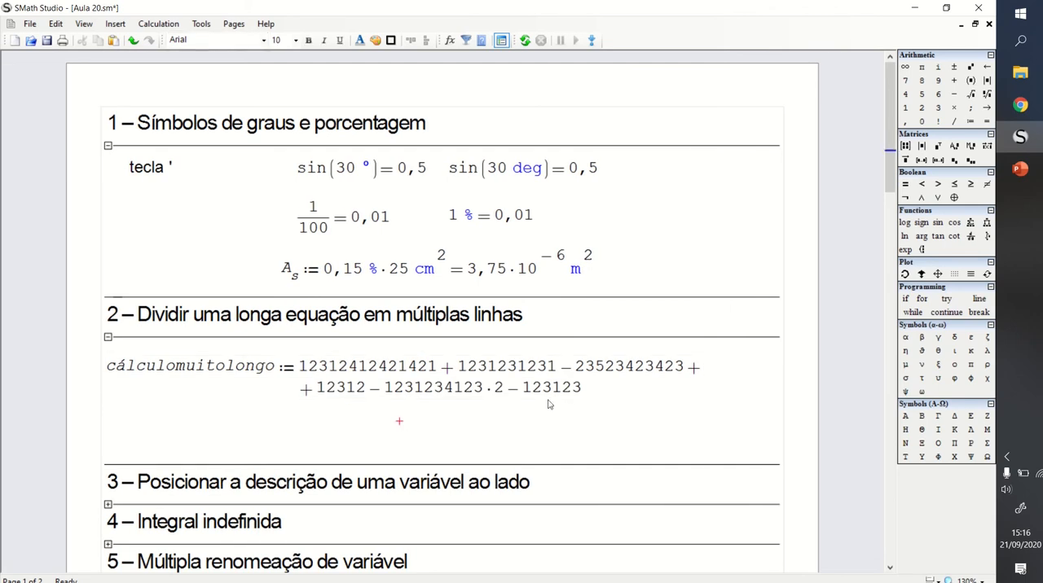
- Write the expression Crtl+Enter as a note below the two-line equation in section 2
{"action": "mouse_move", "coordinate": [461, 387]}
{"action": "mouse_move", "coordinate": [348, 388]}
{"action": "left_click", "coordinate": [131, 415]}
{"action": "type", "text": "Crtl+"}
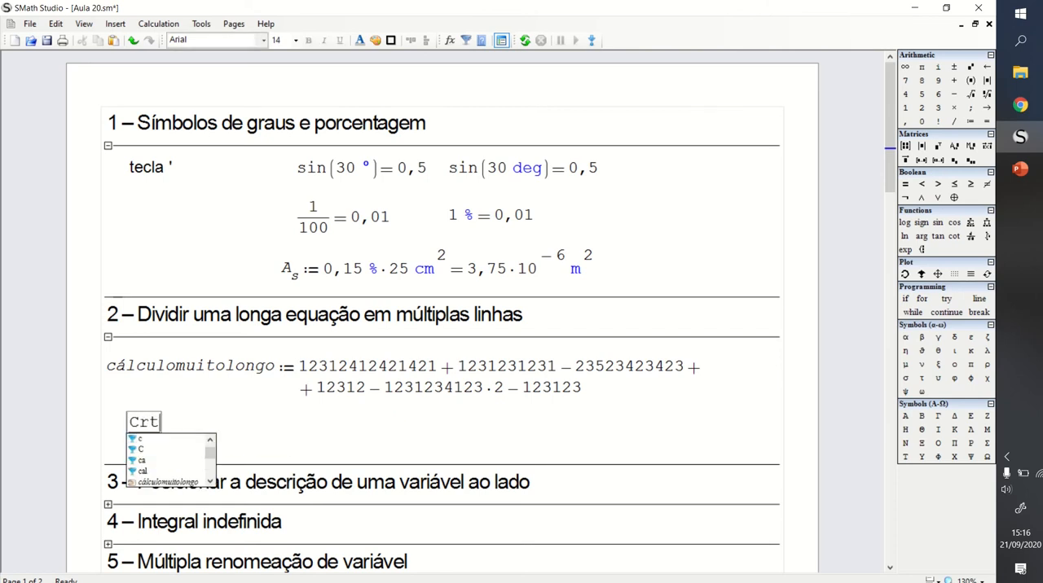
{"action": "type", "text": "Enter"}
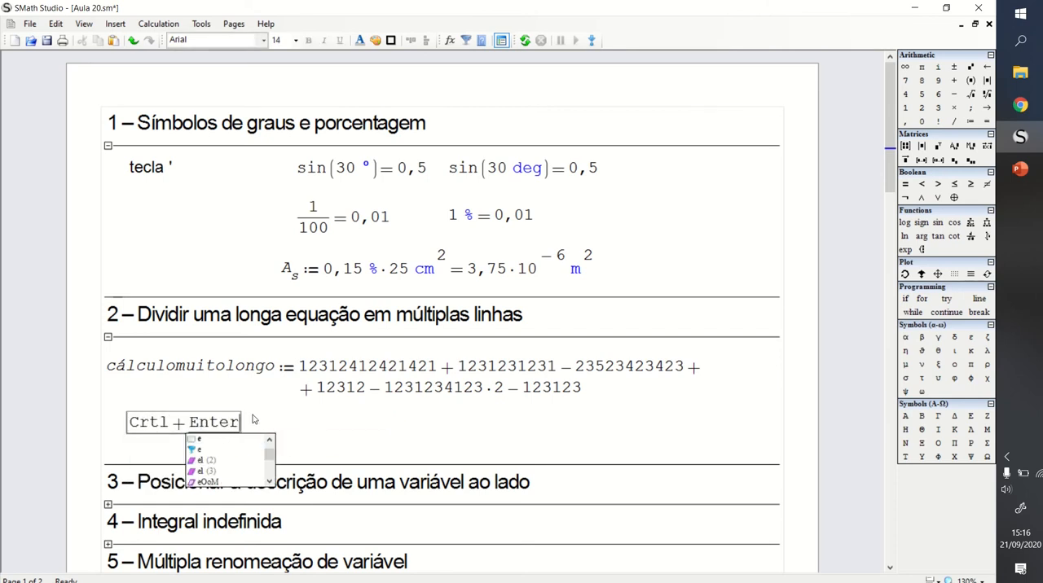
- Move the Crtl+Enter note slightly up and to the left, closer to the long equation
{"action": "double_click", "coordinate": [188, 425]}
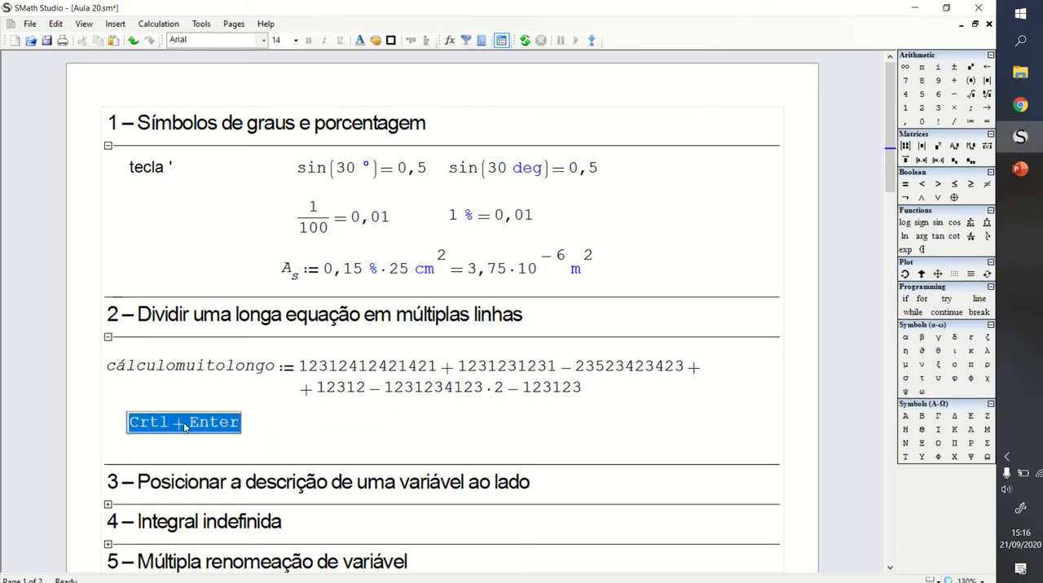
{"action": "left_click", "coordinate": [189, 428]}
{"action": "key", "text": "Right"}
{"action": "left_click", "coordinate": [181, 423]}
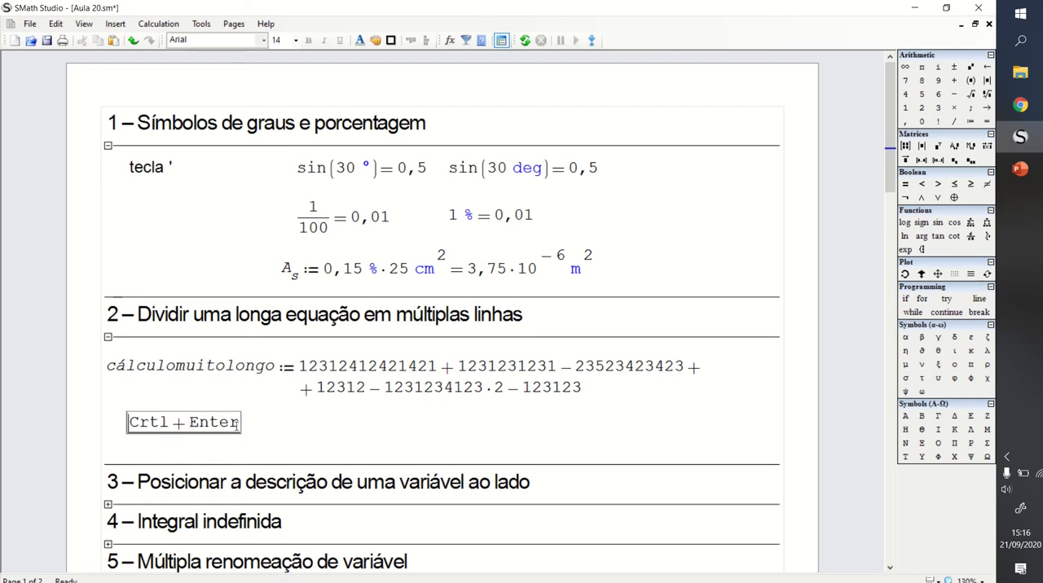
{"action": "left_click_drag", "start_coordinate": [280, 431], "coordinate": [200, 417]}
{"action": "left_click", "coordinate": [304, 430]}
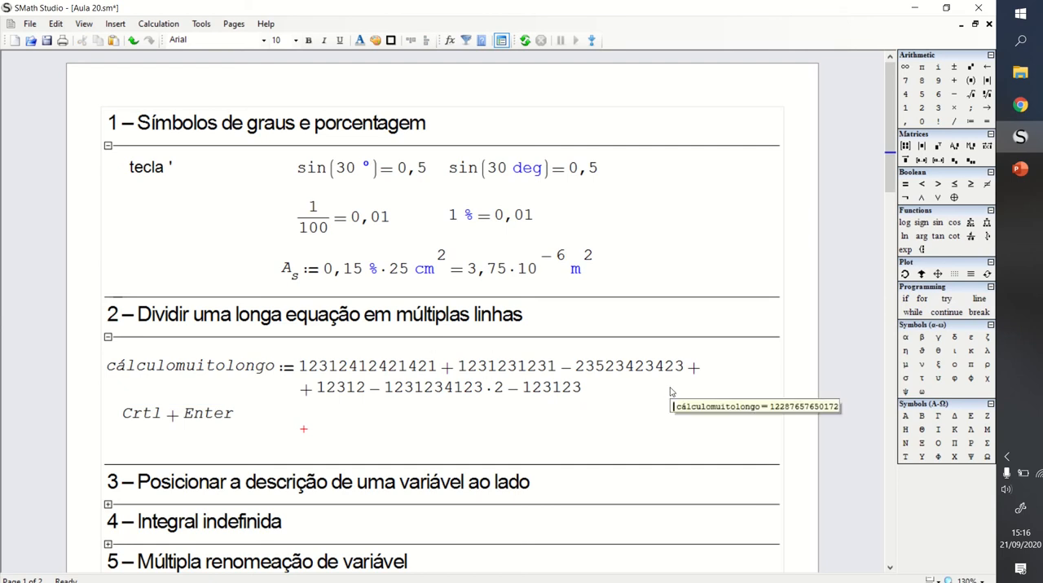
- Remove the surplus blank lines between the Crtl+Enter note and the section 3 heading
{"action": "left_click", "coordinate": [709, 405]}
{"action": "key", "text": "Down"}
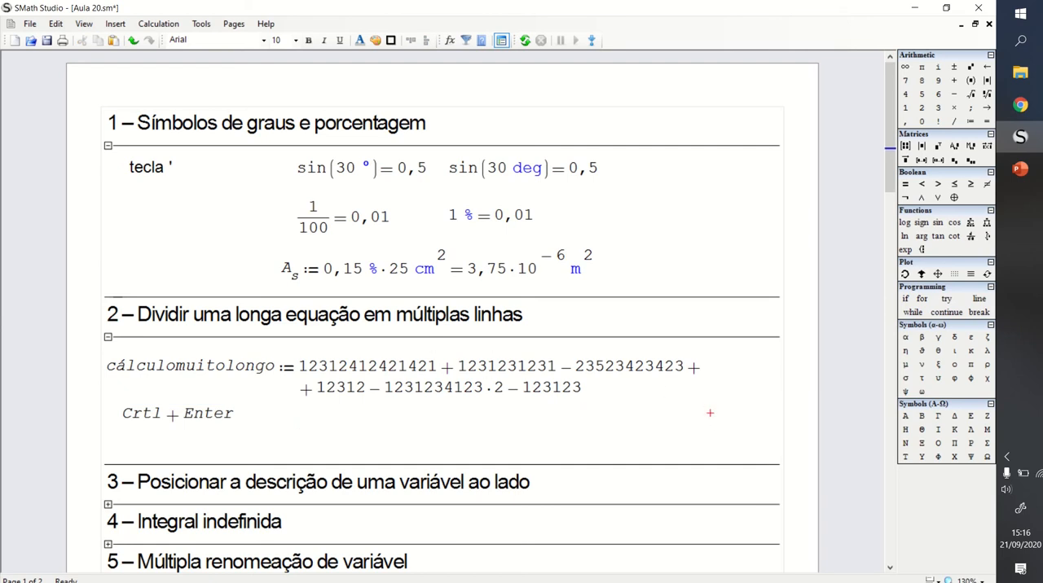
{"action": "key", "text": "Delete"}
{"action": "key", "text": "Delete"}
{"action": "key", "text": "Delete"}
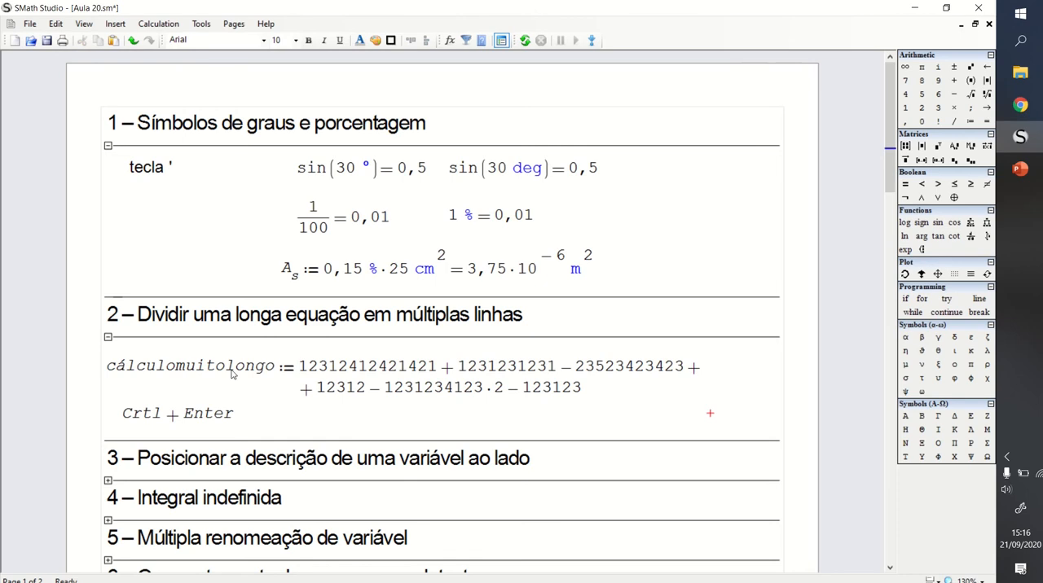
{"action": "left_click", "coordinate": [114, 341]}
{"action": "left_click", "coordinate": [108, 338]}
{"action": "left_click", "coordinate": [108, 337]}
- Complete the section 3 heading by adding the word "dela" at its end
{"action": "scroll", "coordinate": [86, 310], "scroll_direction": "down", "scroll_amount": 5}
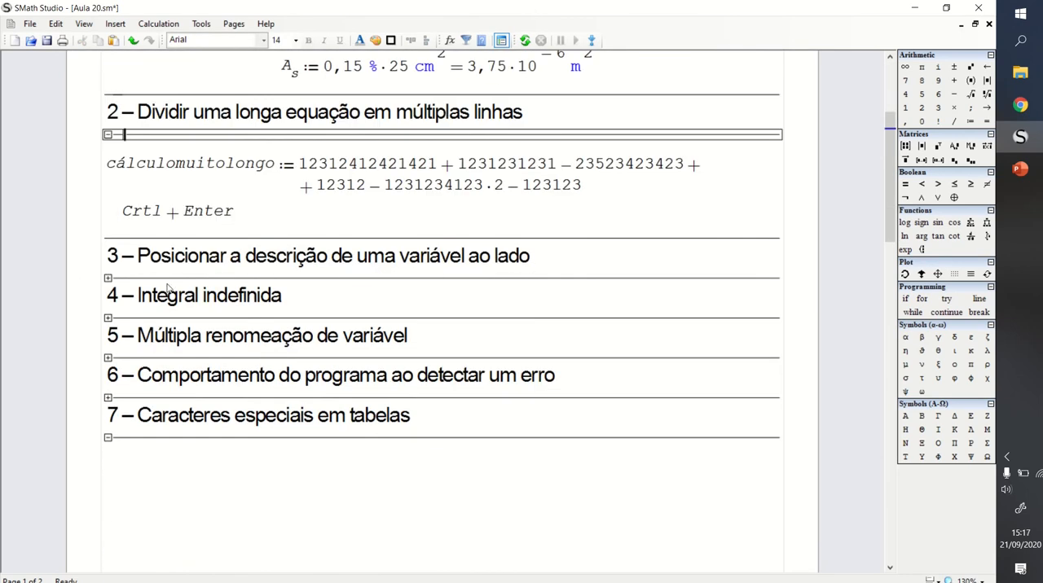
{"action": "left_click", "coordinate": [528, 258]}
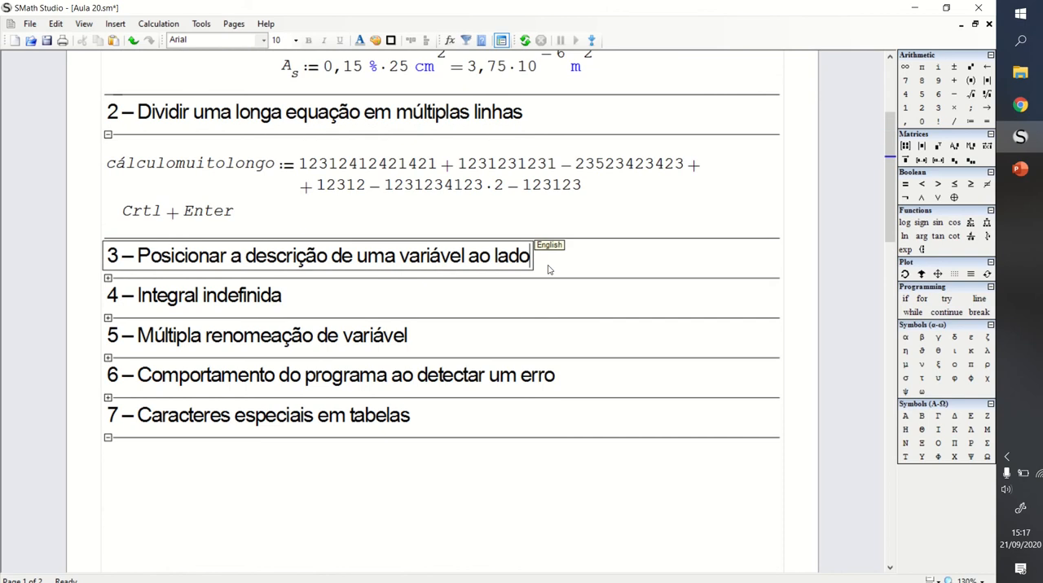
{"action": "type", "text": "dela"}
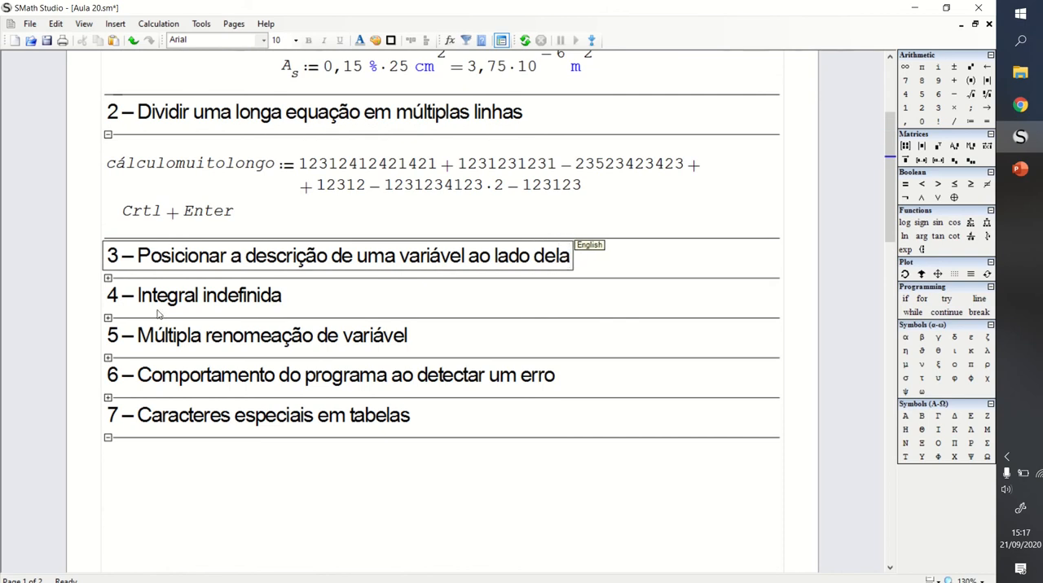
{"action": "left_click", "coordinate": [447, 307]}
- Expand section 3 and define the variable F with subscript H as 135 kN in its empty area
{"action": "left_click", "coordinate": [108, 278]}
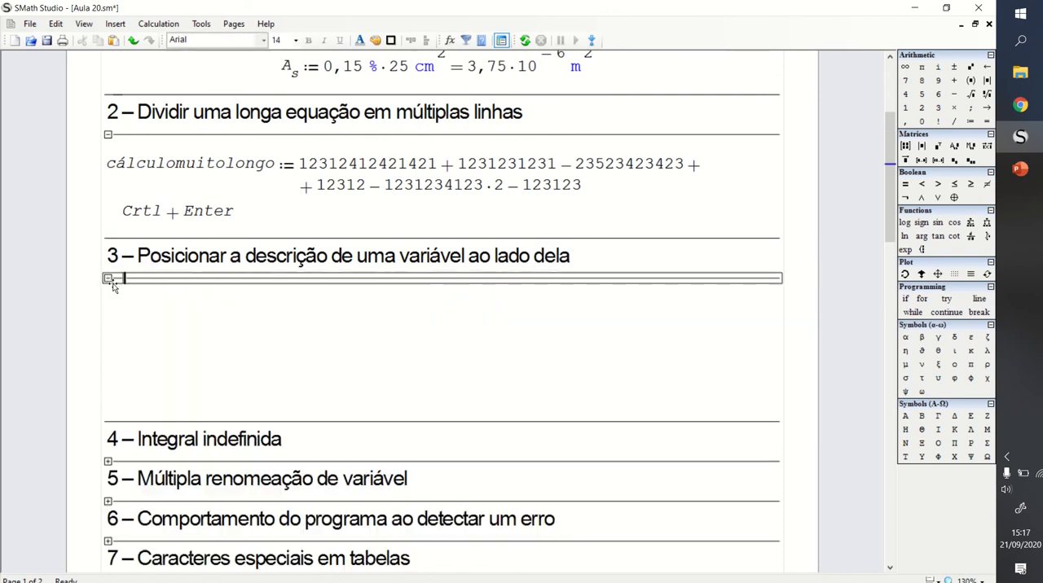
{"action": "left_click", "coordinate": [359, 316]}
{"action": "left_click", "coordinate": [367, 323]}
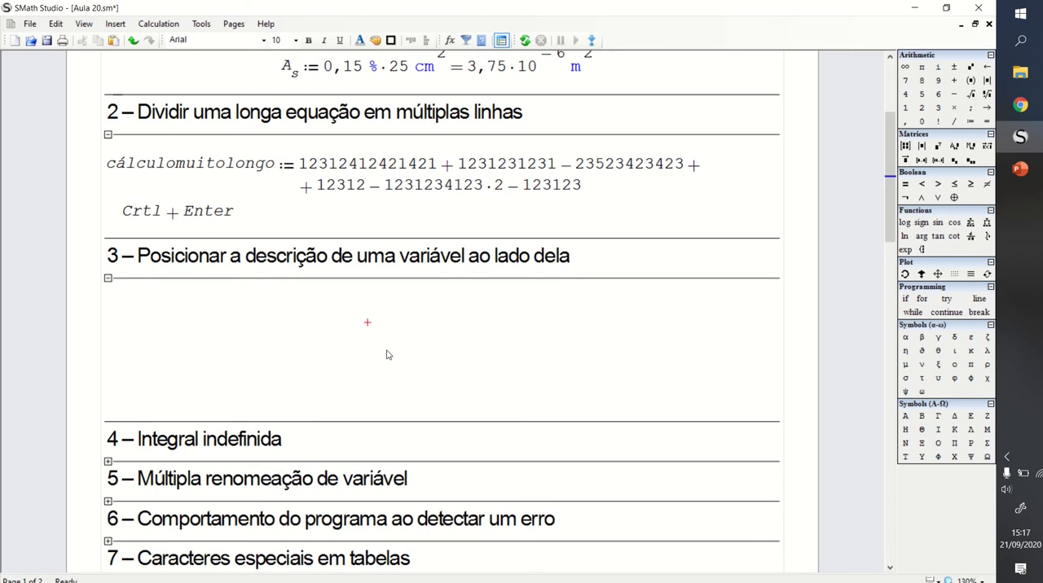
{"action": "type", "text": "F"}
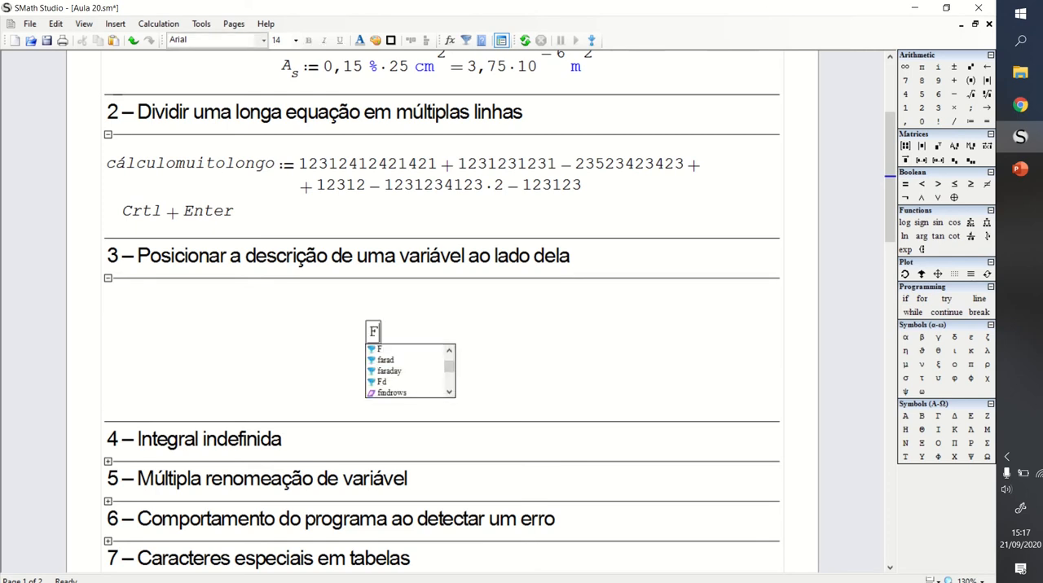
{"action": "type", "text": ".H"}
{"action": "type", "text": ":="}
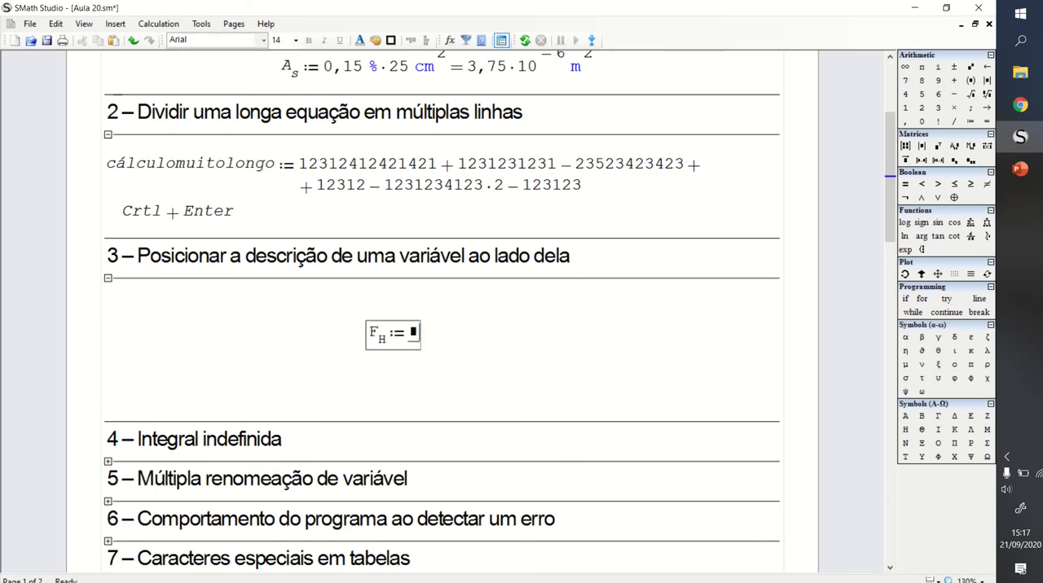
{"action": "type", "text": "135*kN"}
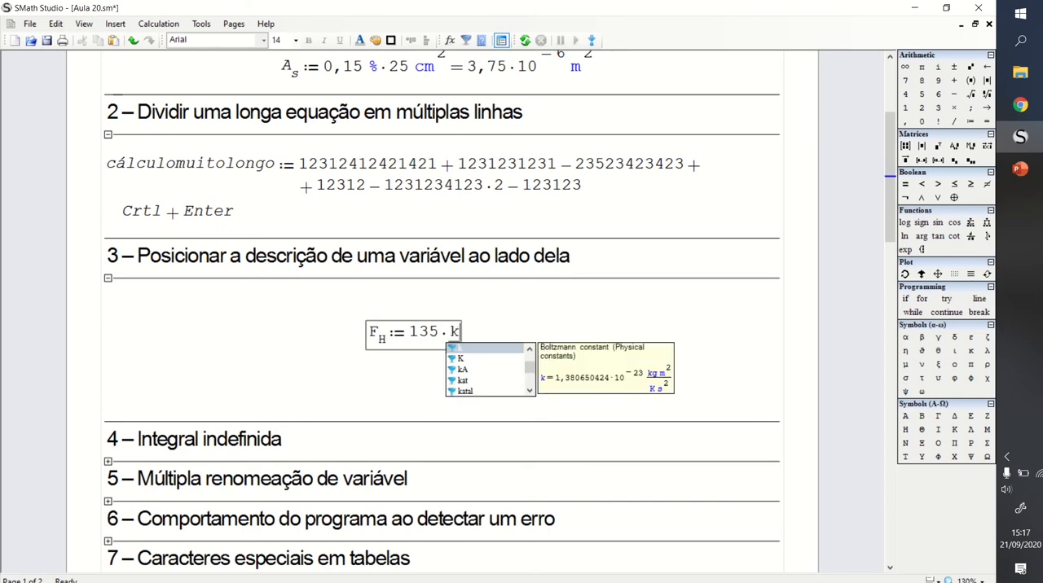
{"action": "key", "text": "Return"}
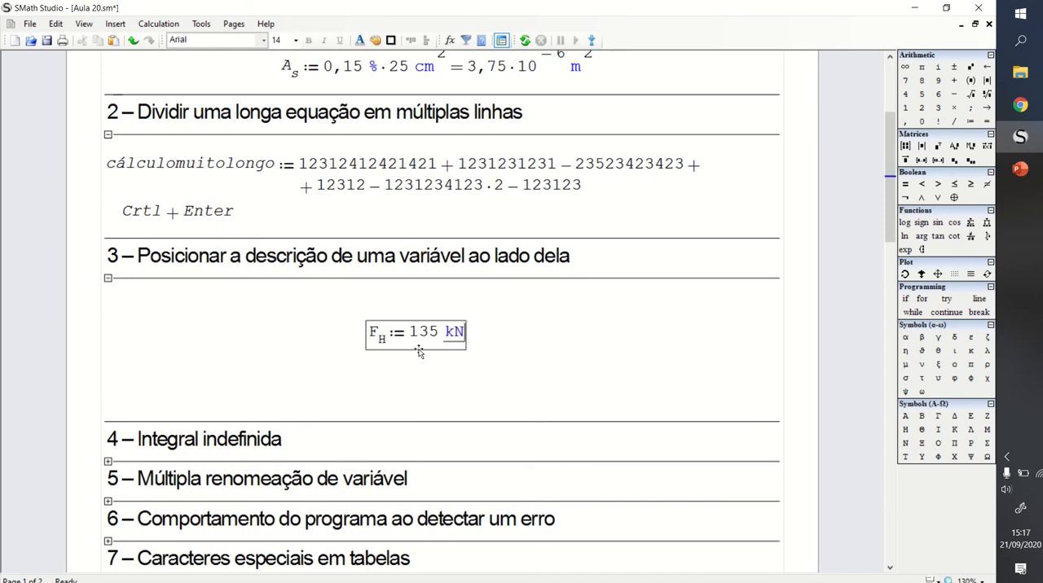
{"action": "left_click", "coordinate": [534, 300]}
- Move the F_H definition slightly upward and turn on its description display
{"action": "left_click_drag", "start_coordinate": [503, 330], "coordinate": [456, 328]}
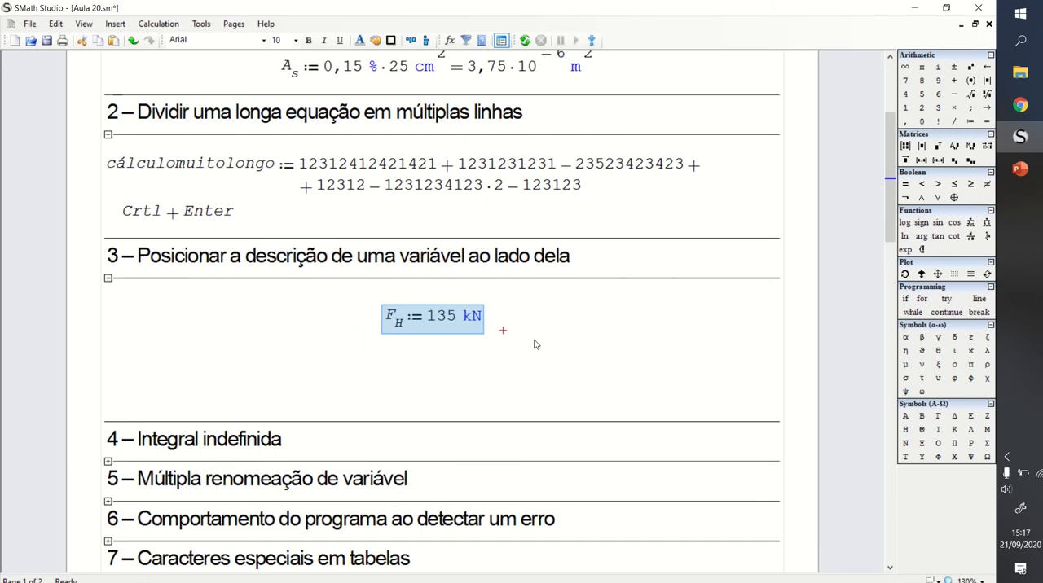
{"action": "right_click", "coordinate": [463, 317]}
{"action": "left_click", "coordinate": [536, 438]}
{"action": "left_click", "coordinate": [536, 304]}
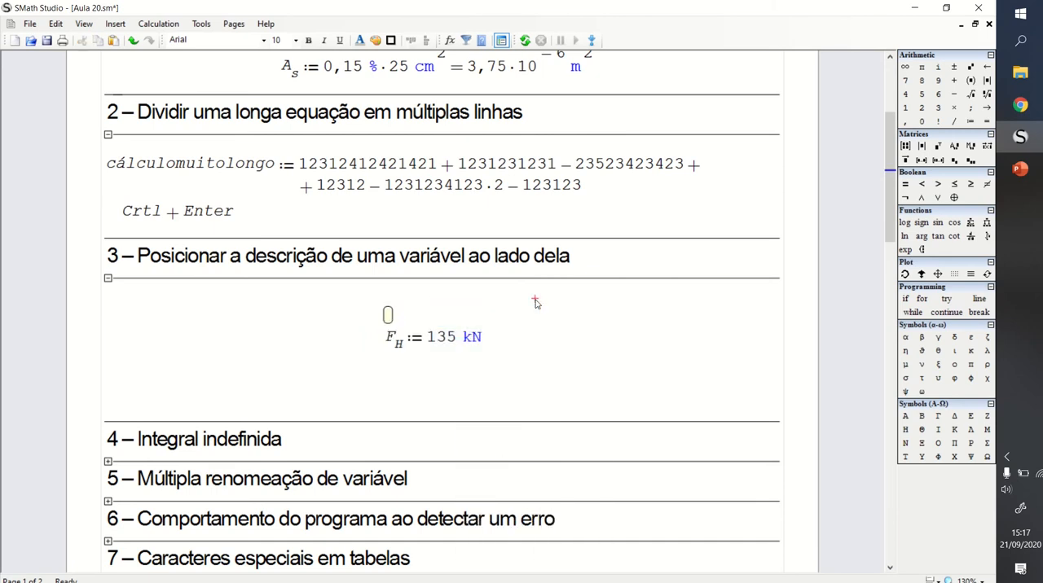
{"action": "left_click", "coordinate": [510, 325]}
{"action": "right_click", "coordinate": [441, 318]}
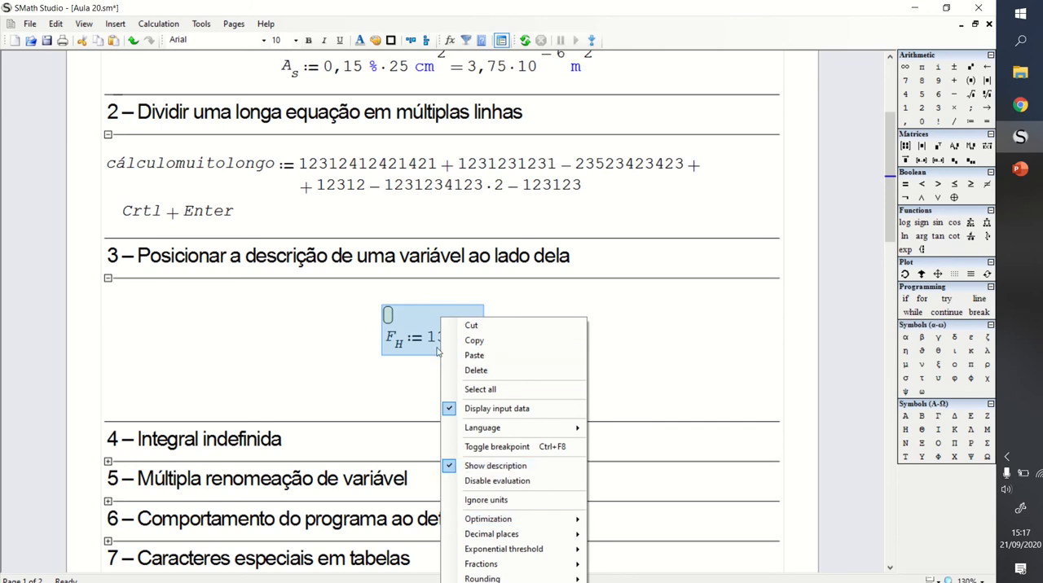
{"action": "left_click", "coordinate": [578, 307]}
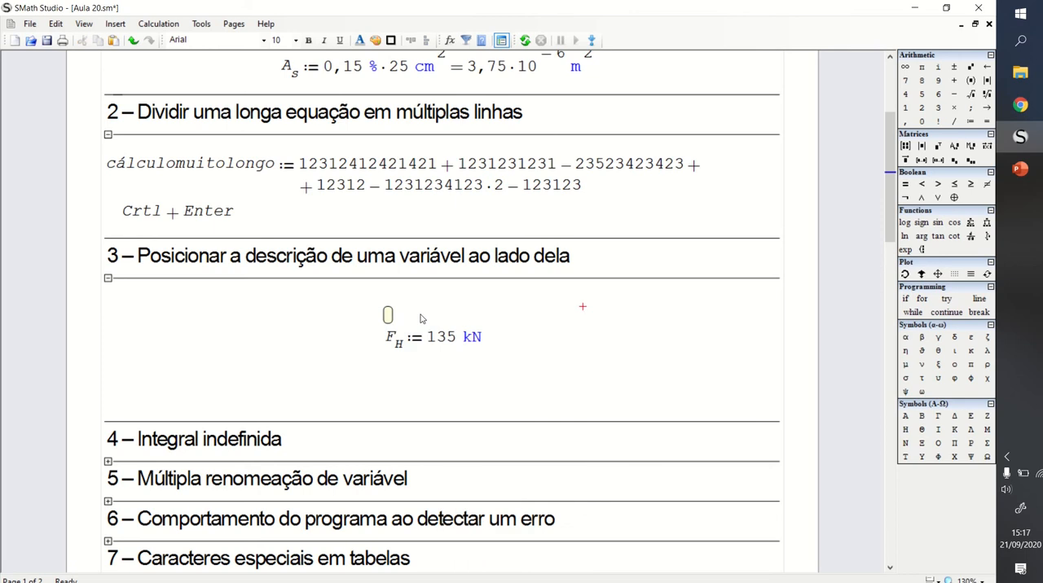
- Enter "Carga horizontal nos aparelhos de apoio" as the description of F_H
{"action": "left_click", "coordinate": [387, 315]}
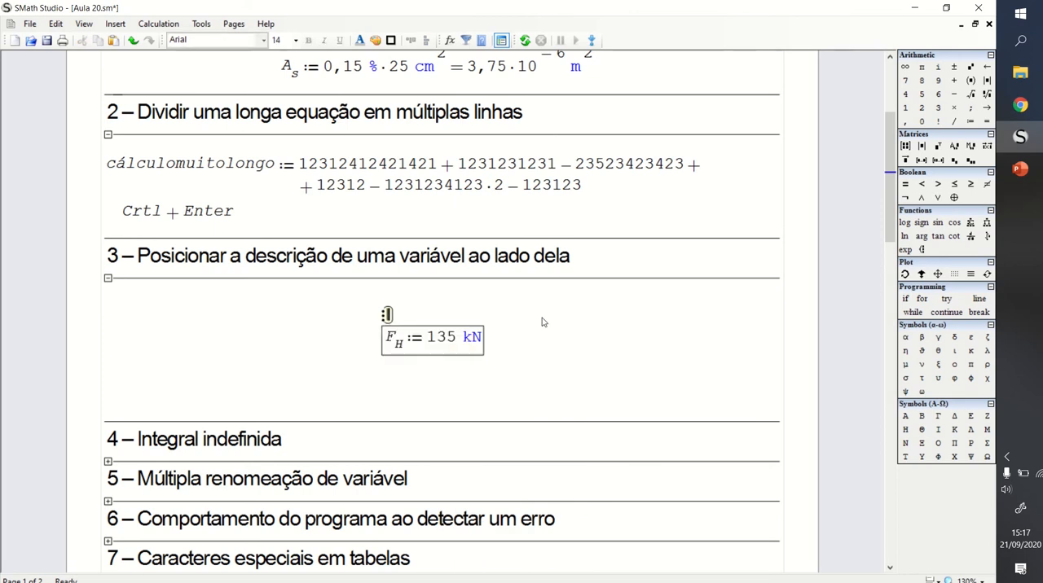
{"action": "type", "text": "Carga hor"}
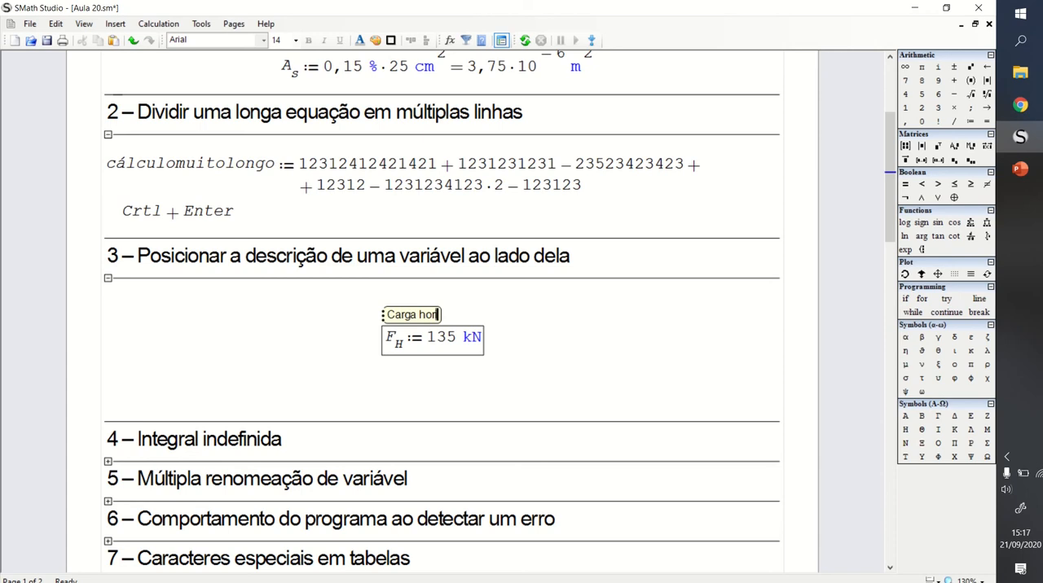
{"action": "type", "text": "izontal no topo"}
{"action": "key", "text": "BackSpace"}
{"action": "key", "text": "BackSpace"}
{"action": "key", "text": "BackSpace"}
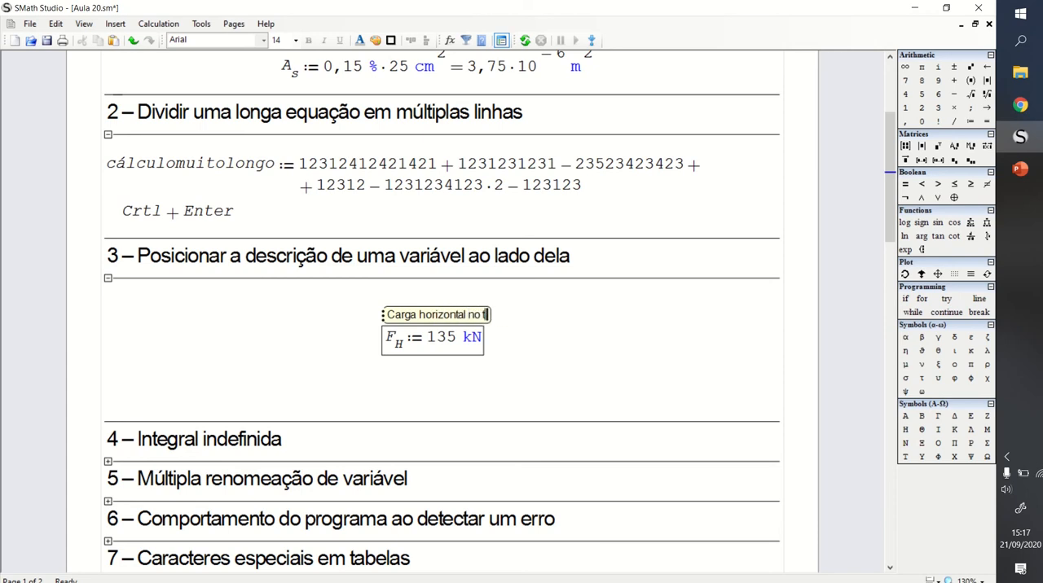
{"action": "key", "text": "BackSpace"}
{"action": "key", "text": "BackSpace"}
{"action": "type", "text": "s aparelhos de apoio"}
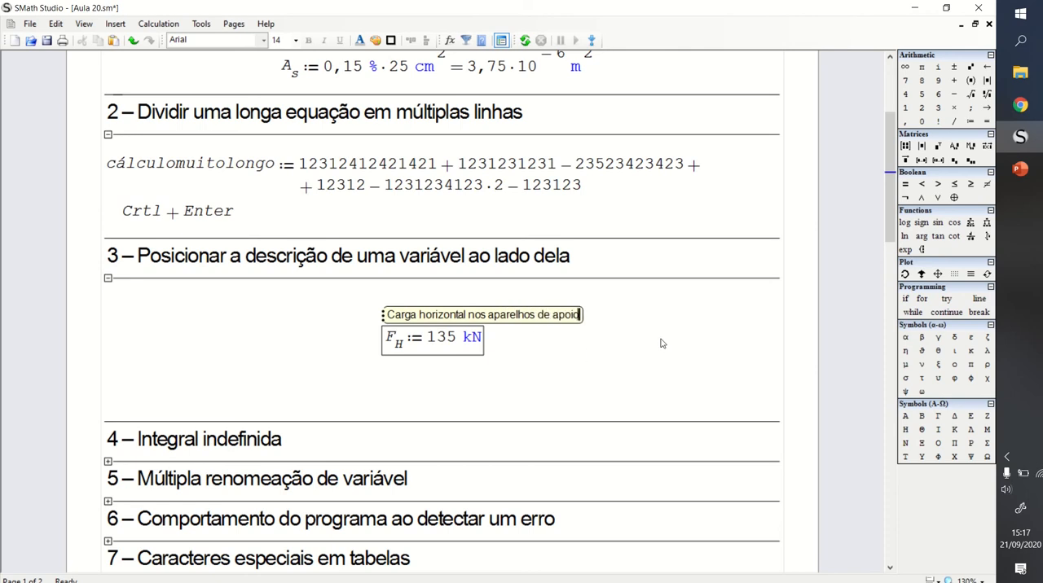
- Move the F_H definition together with its description slightly up and to the left within section 3
{"action": "left_click_drag", "start_coordinate": [639, 324], "coordinate": [482, 315]}
{"action": "left_click", "coordinate": [455, 309]}
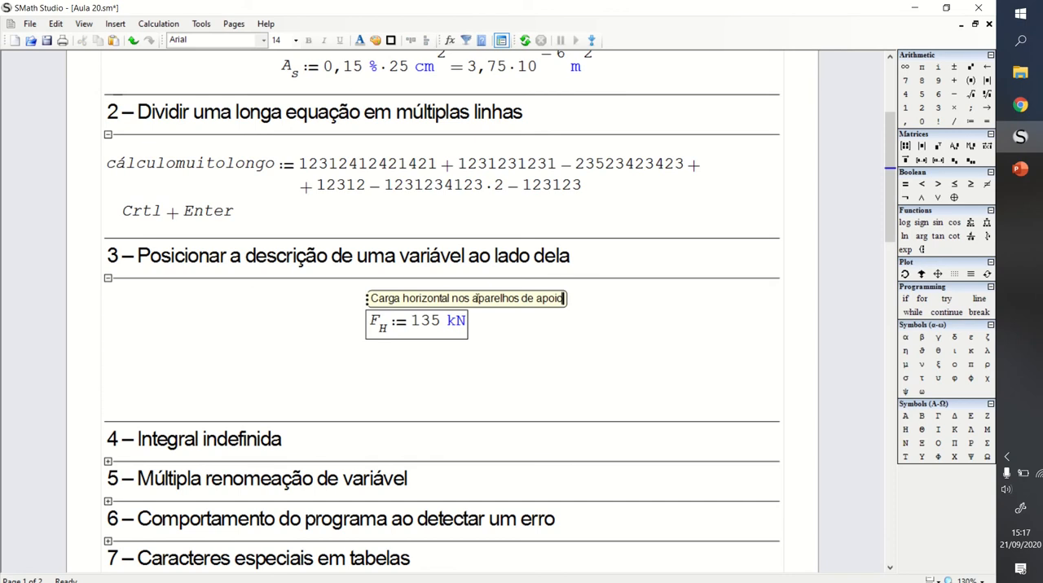
{"action": "left_click", "coordinate": [563, 334]}
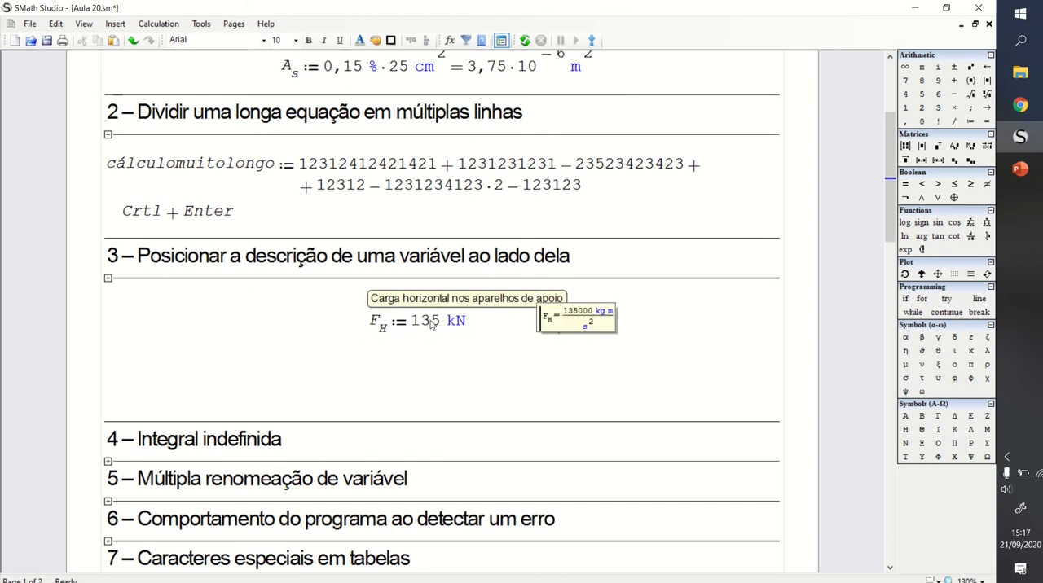
{"action": "left_click", "coordinate": [381, 327]}
{"action": "left_click", "coordinate": [559, 354]}
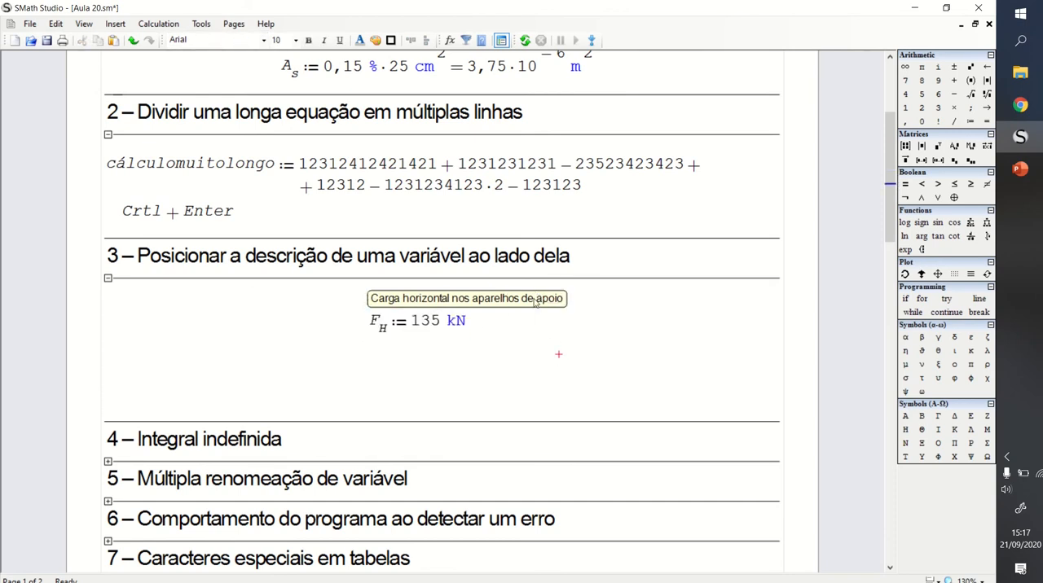
- Switch the description of F_H from above the definition to the right-hand side of it
{"action": "mouse_move", "coordinate": [430, 322]}
{"action": "mouse_move", "coordinate": [412, 300]}
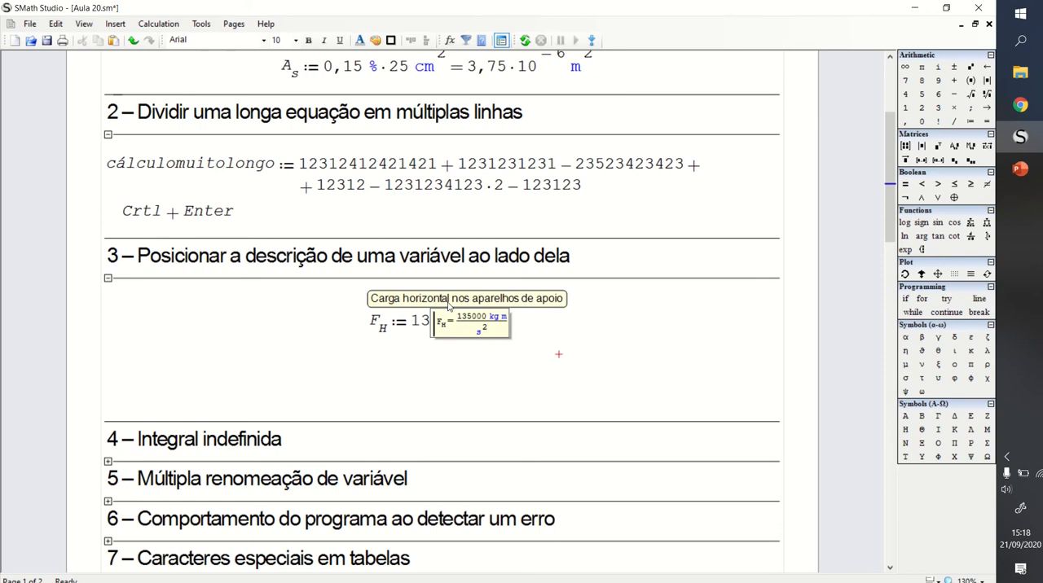
{"action": "left_click", "coordinate": [448, 300]}
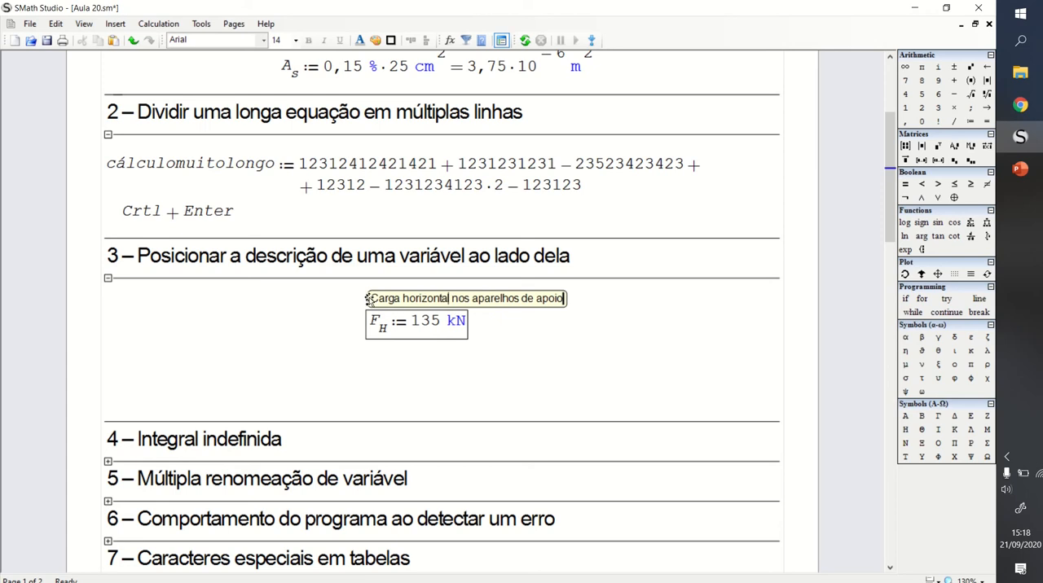
{"action": "left_click_drag", "start_coordinate": [369, 300], "coordinate": [354, 303]}
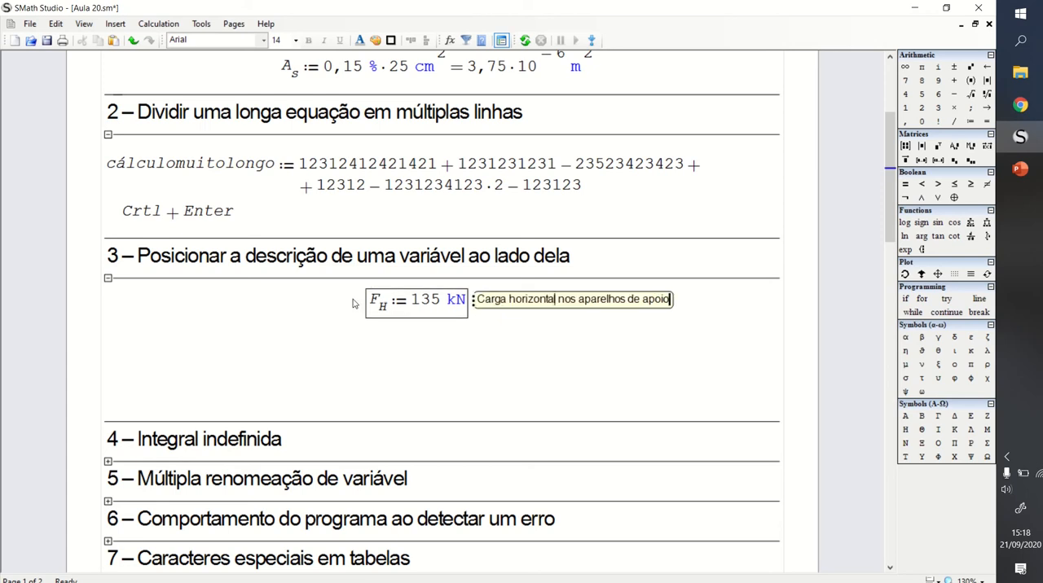
- Cycle the F_H description repeatedly between the position above the definition and the one beside it
{"action": "left_click", "coordinate": [473, 301]}
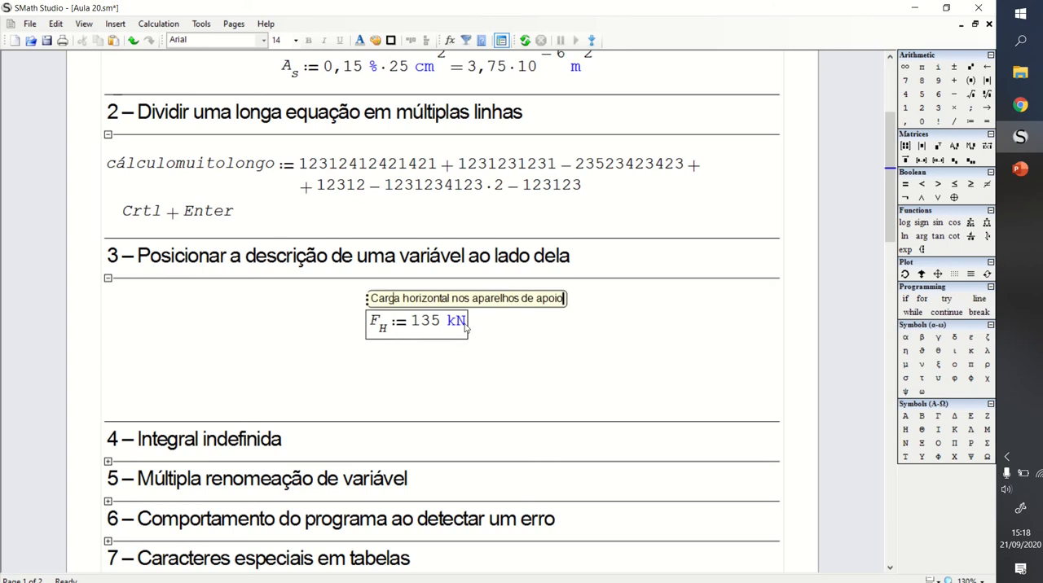
{"action": "left_click", "coordinate": [367, 300]}
{"action": "left_click", "coordinate": [471, 306]}
{"action": "left_click", "coordinate": [367, 299]}
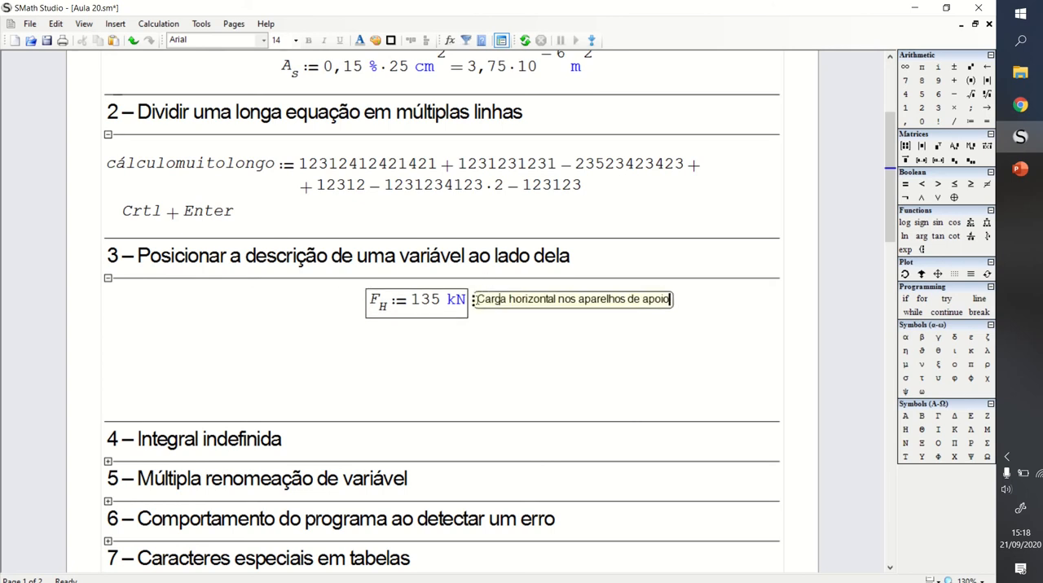
{"action": "left_click", "coordinate": [474, 300]}
{"action": "left_click", "coordinate": [367, 299]}
{"action": "double_click", "coordinate": [492, 299]}
{"action": "left_click", "coordinate": [474, 300]}
{"action": "left_click", "coordinate": [367, 299]}
- Move the F_H definition lower in section 3 and place its description on the left-hand side of it
{"action": "left_click_drag", "start_coordinate": [470, 303], "coordinate": [464, 367]}
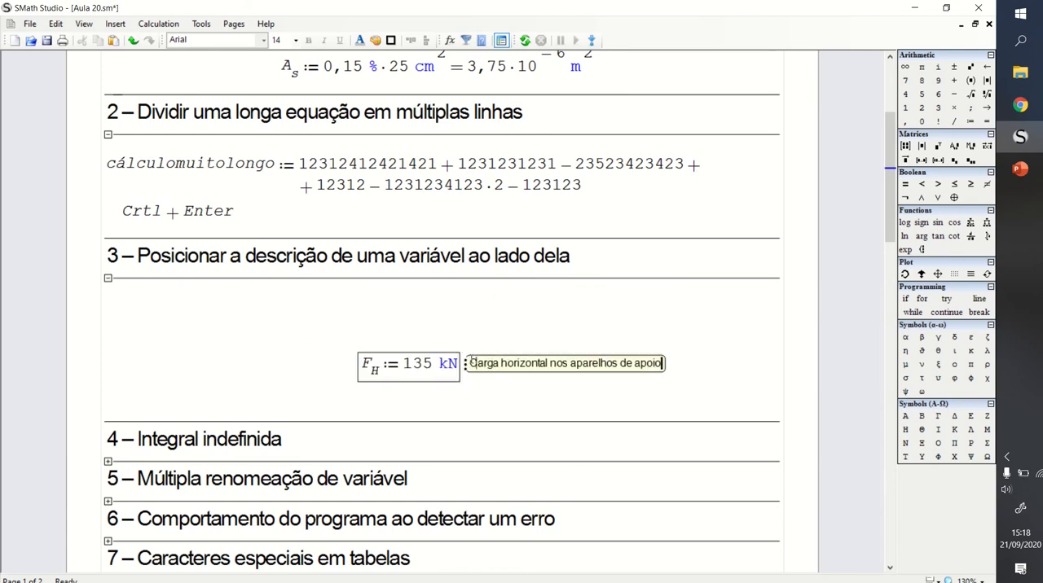
{"action": "left_click", "coordinate": [465, 364]}
{"action": "left_click", "coordinate": [359, 364]}
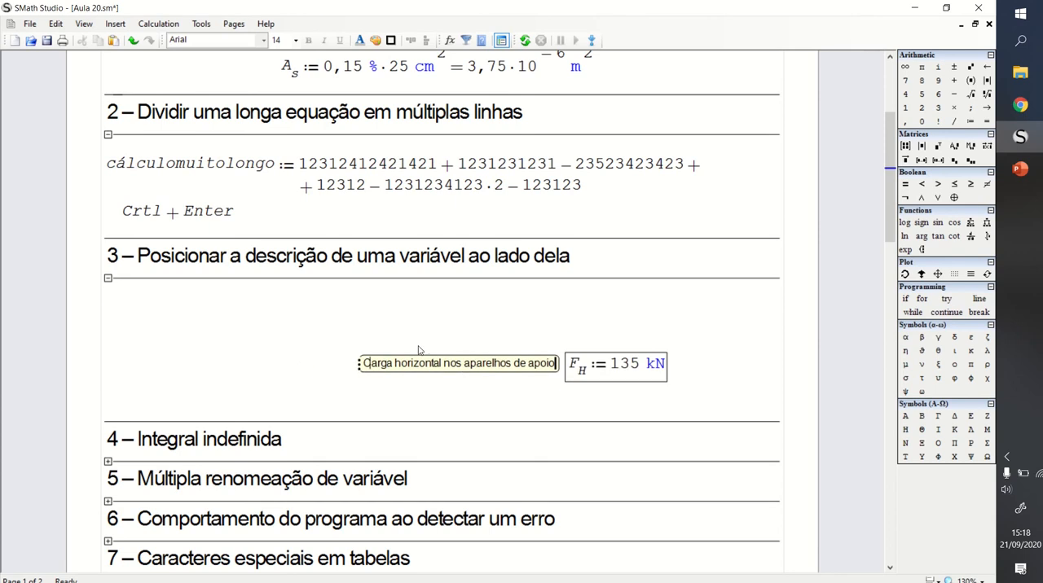
- Move the F_H definition with its description to the left margin, just below the section 3 heading line
{"action": "left_click_drag", "start_coordinate": [438, 330], "coordinate": [454, 299]}
{"action": "left_click", "coordinate": [529, 347]}
{"action": "left_click_drag", "start_coordinate": [535, 338], "coordinate": [295, 310]}
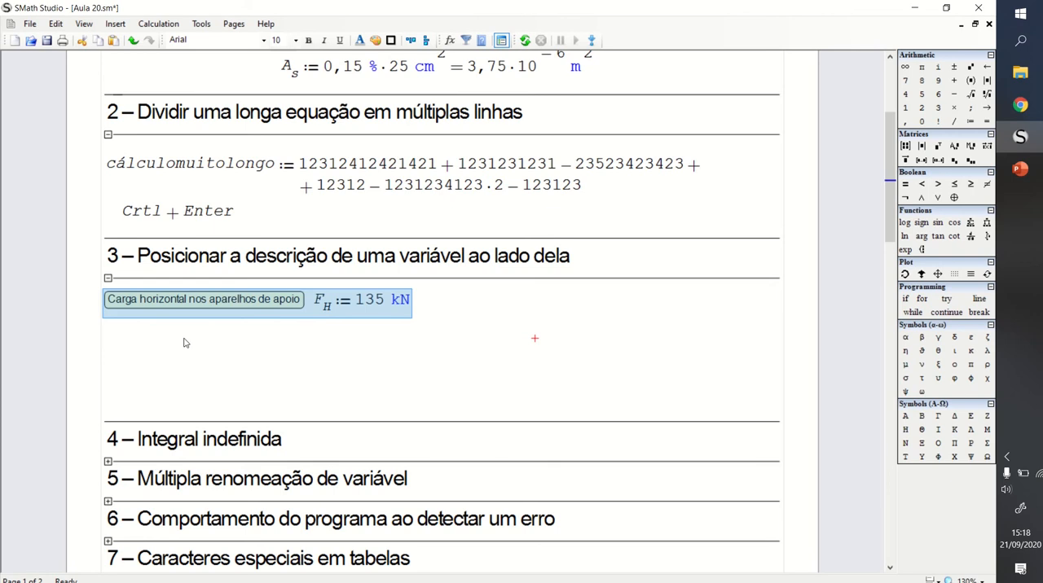
- Paste two copies of the F_H definition with its description beneath the original, aligned at the left margin
{"action": "left_click", "coordinate": [111, 325]}
{"action": "key", "text": "ctrl+v"}
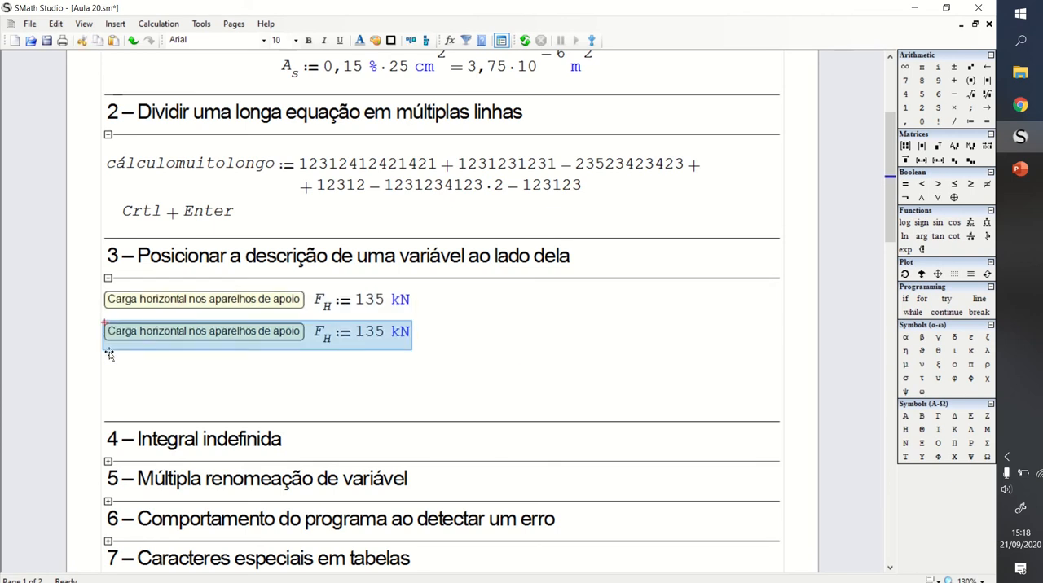
{"action": "left_click", "coordinate": [109, 357]}
{"action": "key", "text": "ctrl+v"}
{"action": "left_click", "coordinate": [456, 370]}
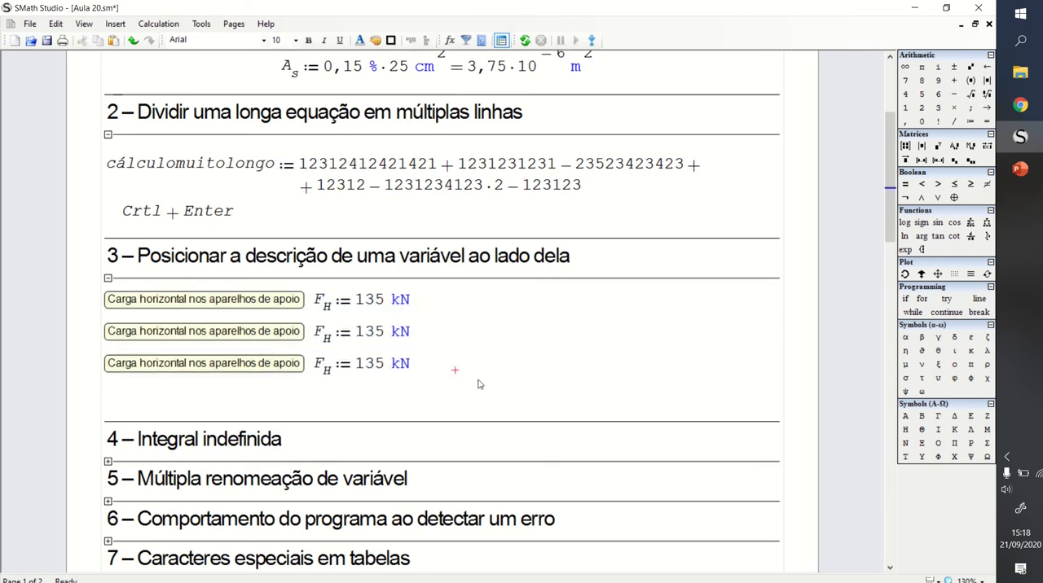
- Move the two copied F_H definitions up and close the gap between them so the three rows are tightly stacked
{"action": "left_click_drag", "start_coordinate": [463, 378], "coordinate": [342, 324]}
{"action": "key", "text": "Up"}
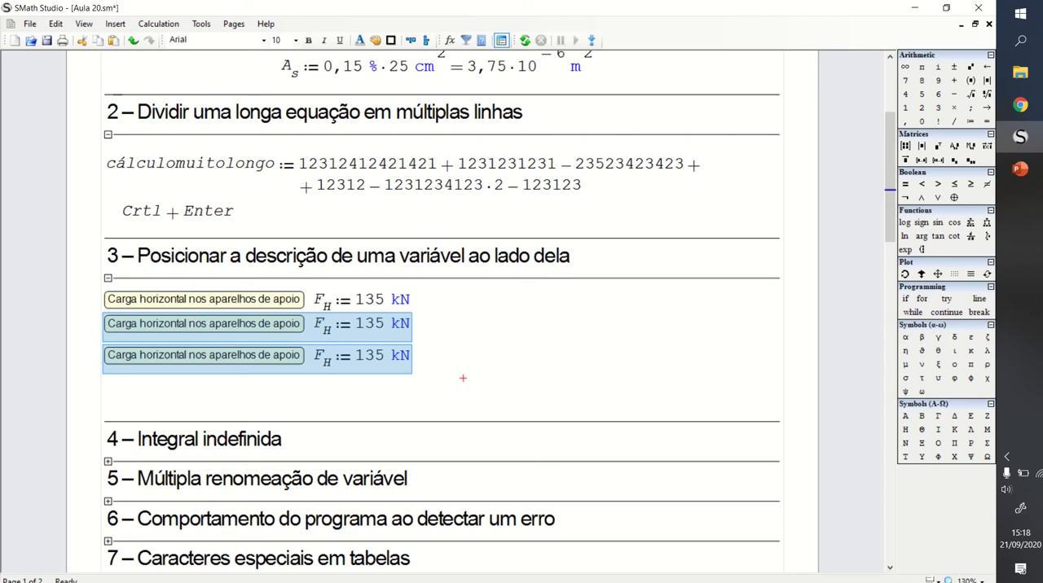
{"action": "left_click", "coordinate": [455, 339]}
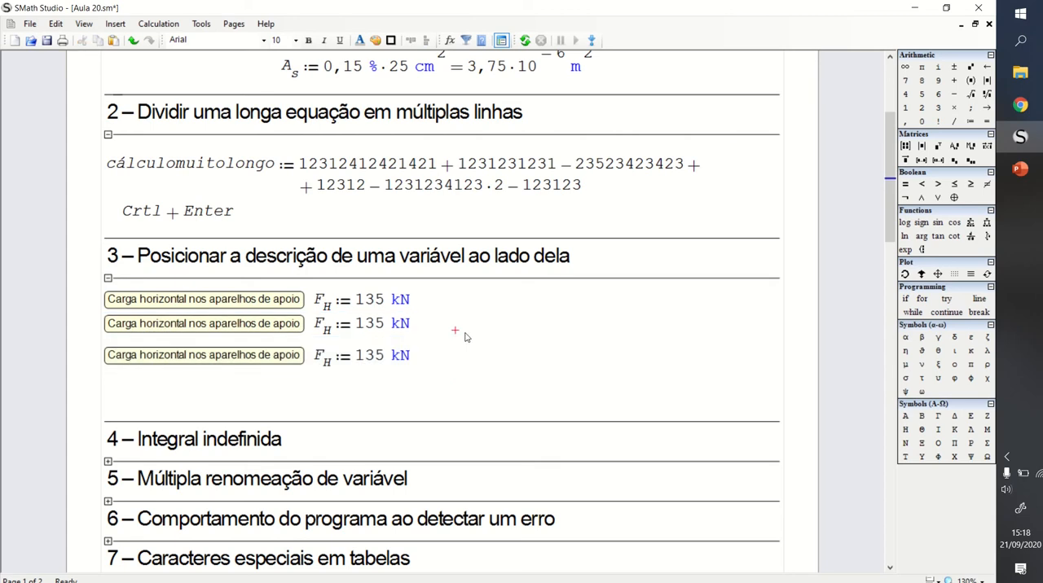
{"action": "key", "text": "Delete"}
{"action": "left_click", "coordinate": [465, 350]}
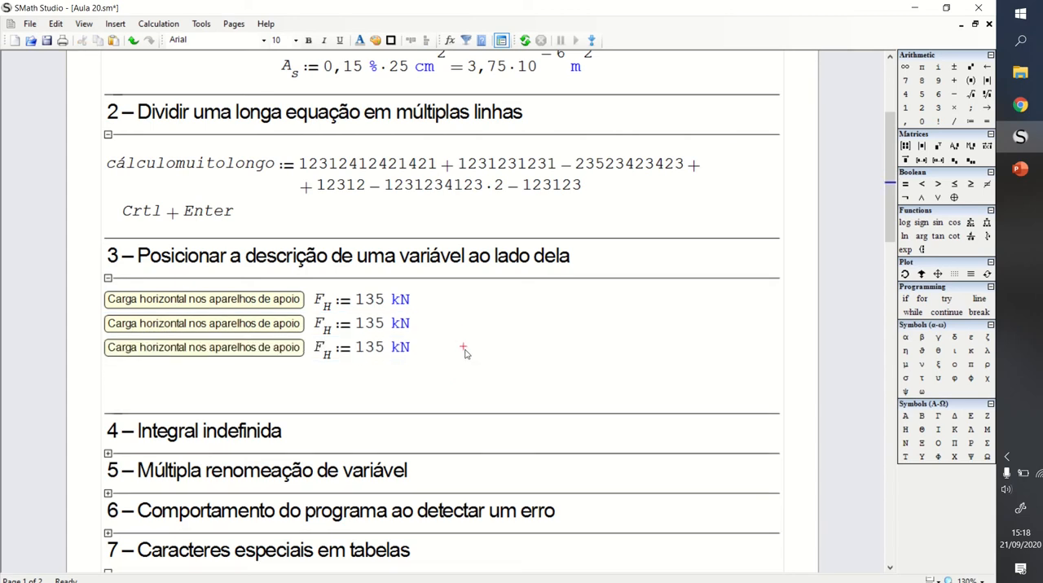
- Delete the empty lines below the three F_H definitions to pull section 4 up
{"action": "key", "text": "Delete"}
{"action": "key", "text": "Delete"}
{"action": "key", "text": "Delete"}
{"action": "key", "text": "Delete"}
{"action": "key", "text": "Delete"}
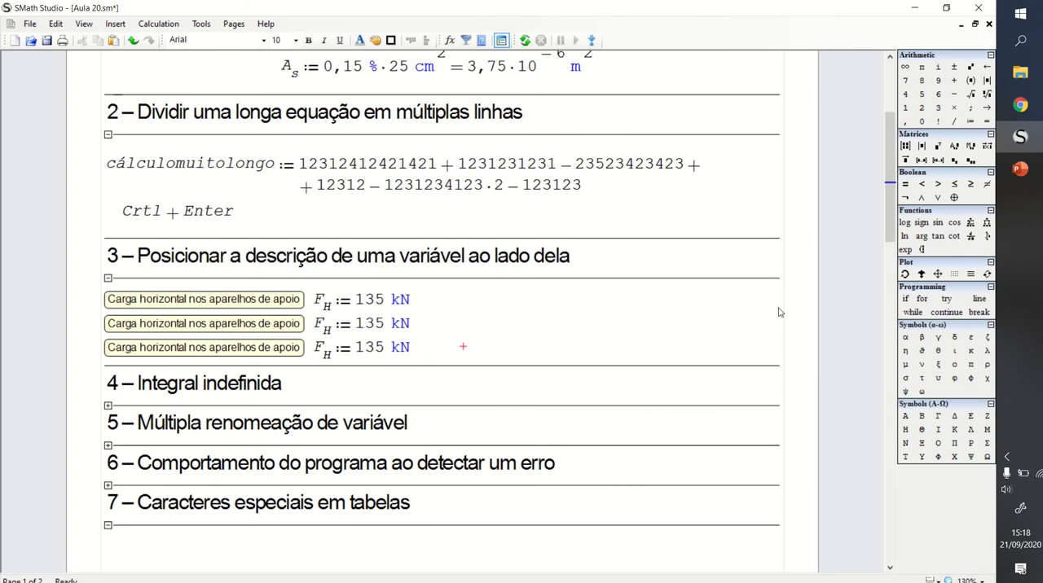
{"action": "left_click", "coordinate": [583, 348]}
- Move the first F_H definition with its left-side description away from the margin toward the right of section 3
{"action": "left_click", "coordinate": [107, 303]}
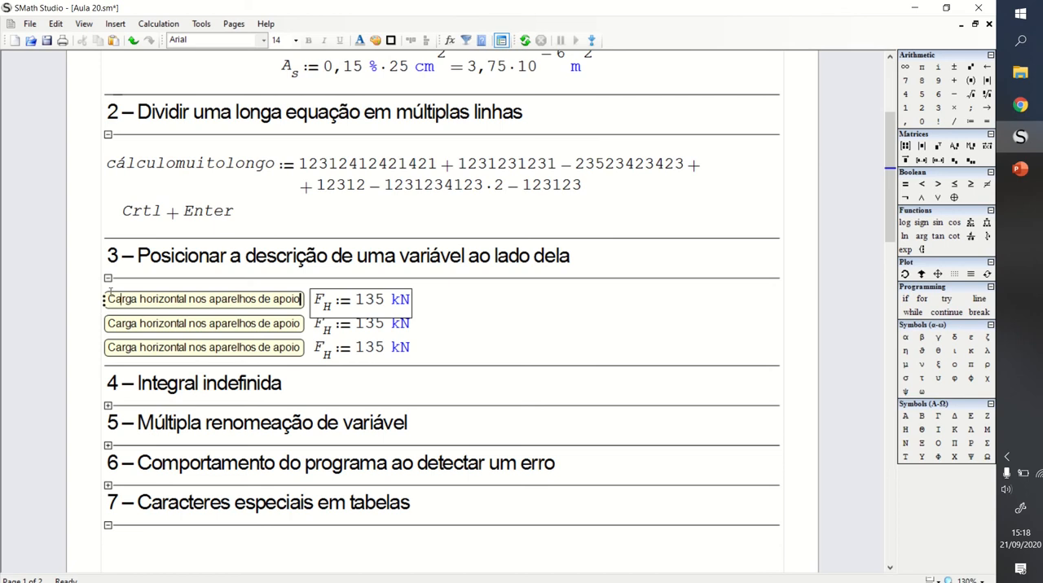
{"action": "left_click", "coordinate": [471, 313]}
{"action": "left_click", "coordinate": [299, 299]}
{"action": "left_click_drag", "start_coordinate": [441, 301], "coordinate": [356, 303]}
{"action": "left_click_drag", "start_coordinate": [356, 303], "coordinate": [697, 306]}
{"action": "left_click", "coordinate": [658, 343]}
{"action": "left_click", "coordinate": [644, 300]}
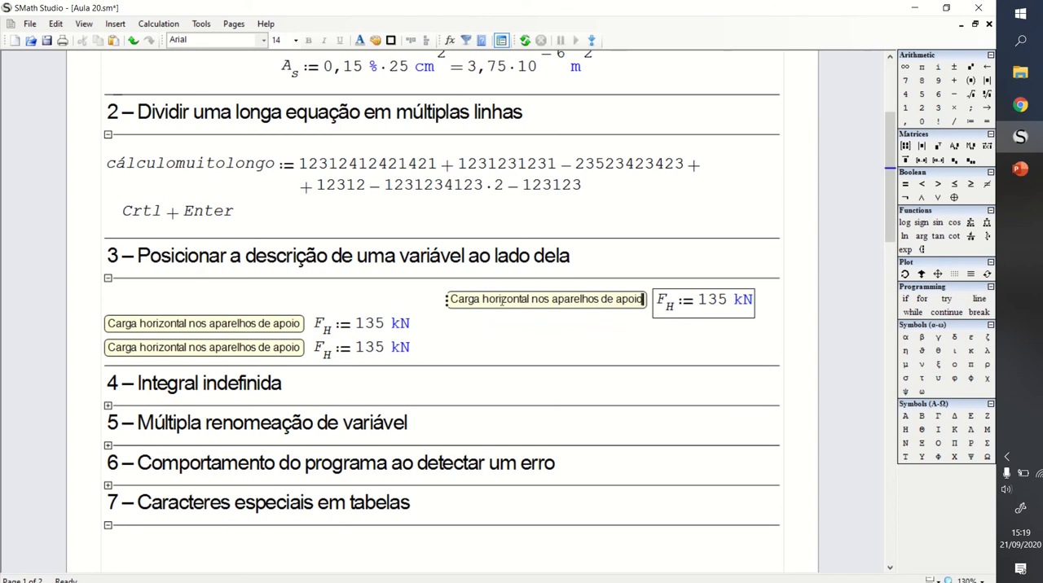
- Return the first F_H definition to the left margin above its copies and close the gap under the heading line
{"action": "mouse_move", "coordinate": [644, 299]}
{"action": "left_mouse_down"}
{"action": "mouse_move", "coordinate": [515, 308]}
{"action": "mouse_move", "coordinate": [726, 301]}
{"action": "mouse_move", "coordinate": [517, 306]}
{"action": "mouse_move", "coordinate": [662, 303]}
{"action": "mouse_move", "coordinate": [638, 303]}
{"action": "left_mouse_up"}
{"action": "left_click_drag", "start_coordinate": [598, 338], "coordinate": [664, 310]}
{"action": "left_click_drag", "start_coordinate": [664, 311], "coordinate": [184, 306]}
{"action": "left_click", "coordinate": [471, 291]}
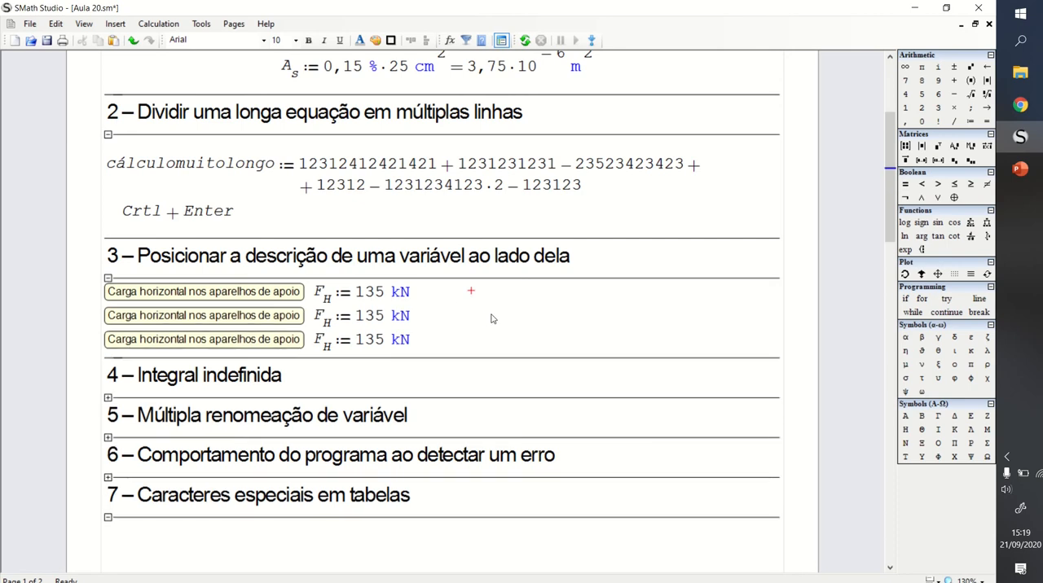
- Expand section 4, "Integral indefinida", and set the insertion point in its empty area
{"action": "scroll", "coordinate": [492, 319], "scroll_direction": "down", "scroll_amount": 3}
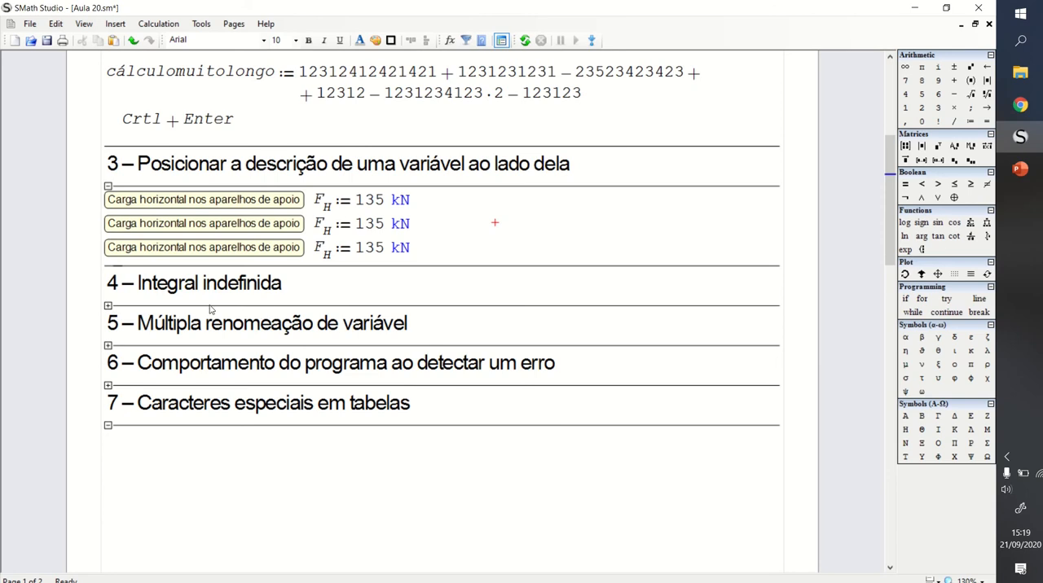
{"action": "left_click", "coordinate": [107, 306]}
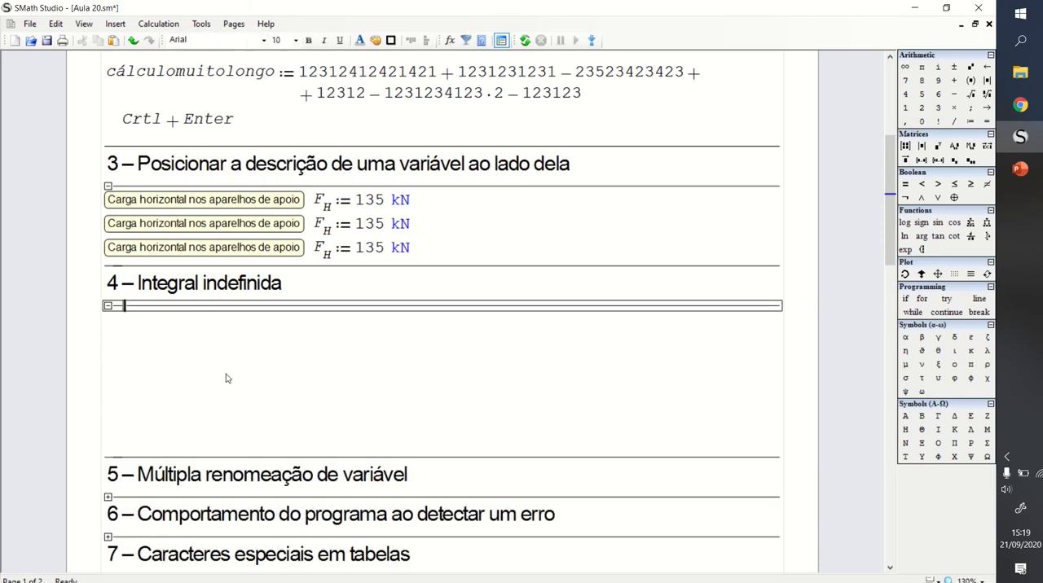
{"action": "left_click", "coordinate": [335, 351]}
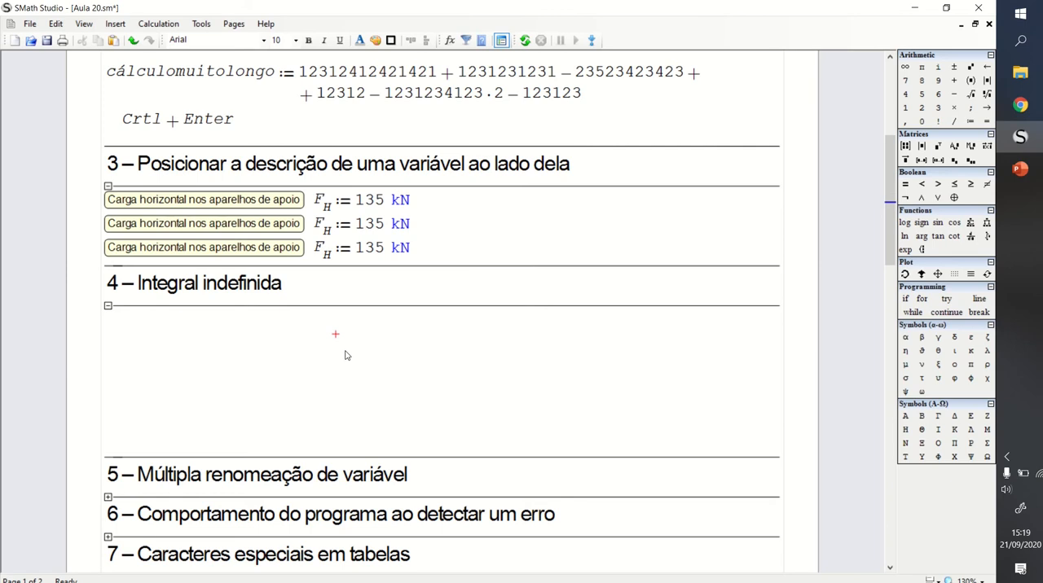
- Insert a definite integral with the int function and go through its limit, expression and variable placeholders
{"action": "type", "text": "int"}
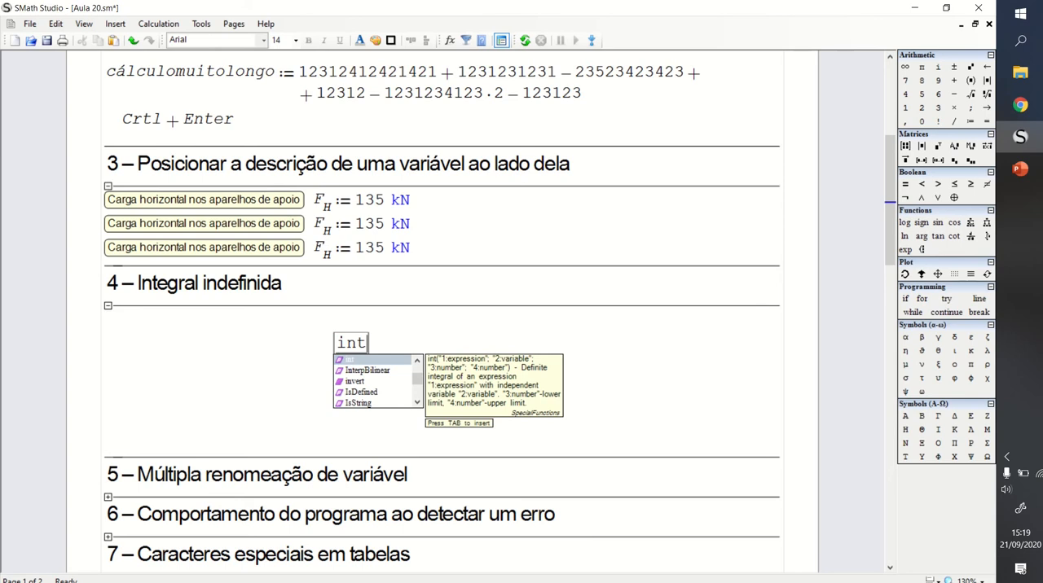
{"action": "key", "text": "Tab"}
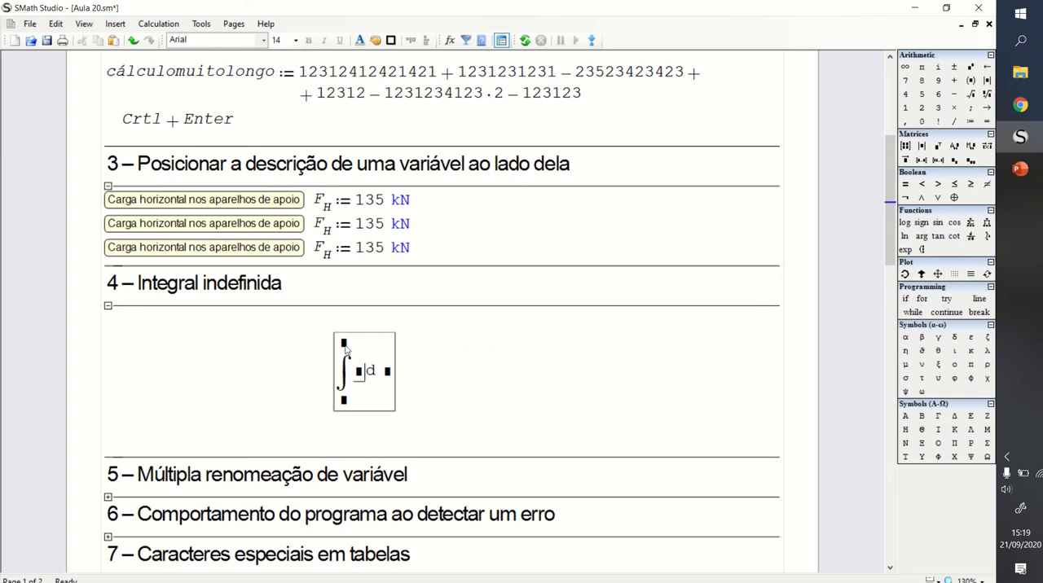
{"action": "key", "text": "Tab"}
{"action": "key", "text": "Tab"}
{"action": "key", "text": "Tab"}
{"action": "key", "text": "Tab"}
{"action": "left_click", "coordinate": [344, 347]}
{"action": "left_click", "coordinate": [359, 373]}
{"action": "left_click", "coordinate": [343, 403]}
{"action": "left_click", "coordinate": [343, 346]}
{"action": "left_click", "coordinate": [361, 374]}
{"action": "left_click", "coordinate": [390, 378]}
- Reposition the empty definite integral slightly within section 4 and delete it
{"action": "left_click_drag", "start_coordinate": [440, 358], "coordinate": [396, 358]}
{"action": "left_click", "coordinate": [391, 356]}
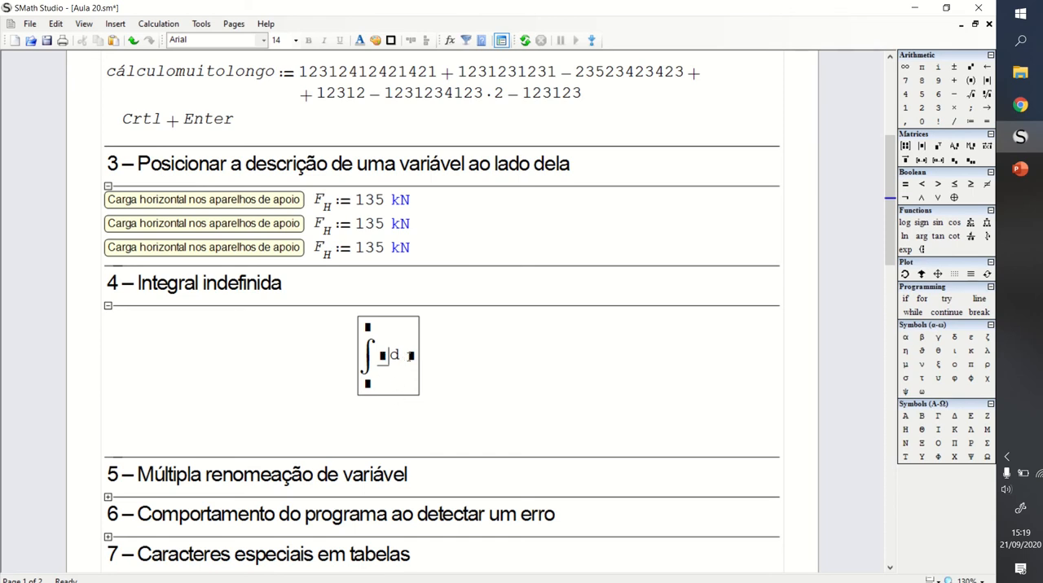
{"action": "left_click", "coordinate": [410, 356]}
{"action": "left_click_drag", "start_coordinate": [455, 343], "coordinate": [419, 376]}
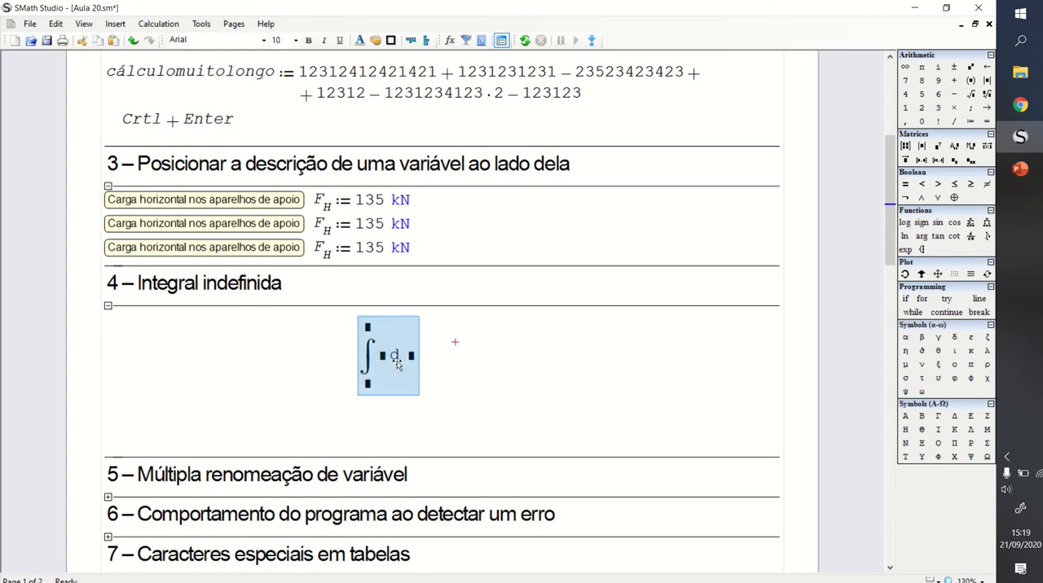
{"action": "left_click", "coordinate": [439, 343]}
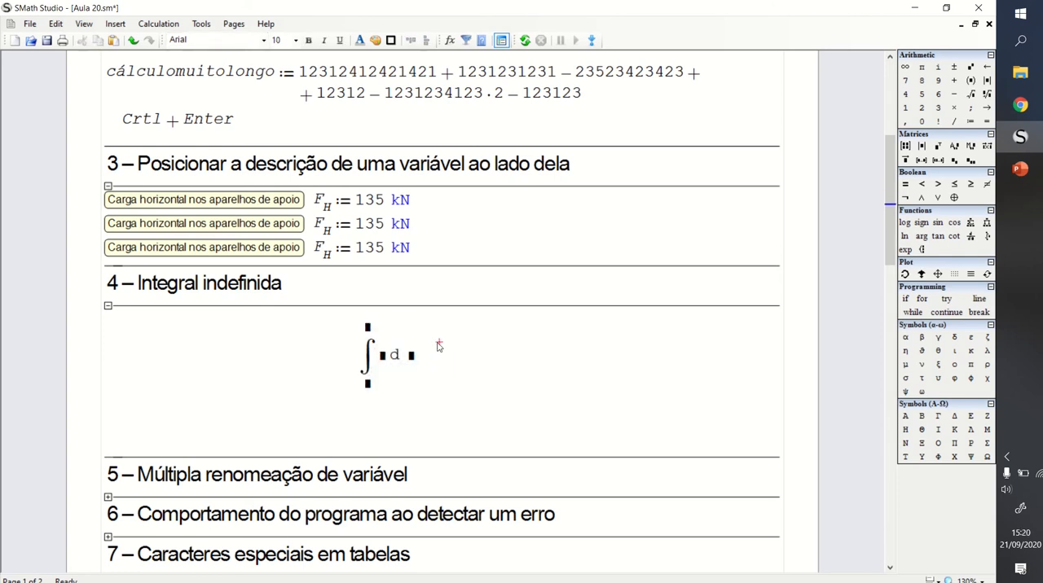
{"action": "left_click_drag", "start_coordinate": [439, 342], "coordinate": [407, 356]}
{"action": "key", "text": "Delete"}
- Enter an indefinite integral of f(x) with respect to x in section 4, using int with only two arguments
{"action": "left_click", "coordinate": [359, 326]}
{"action": "type", "text": "int"}
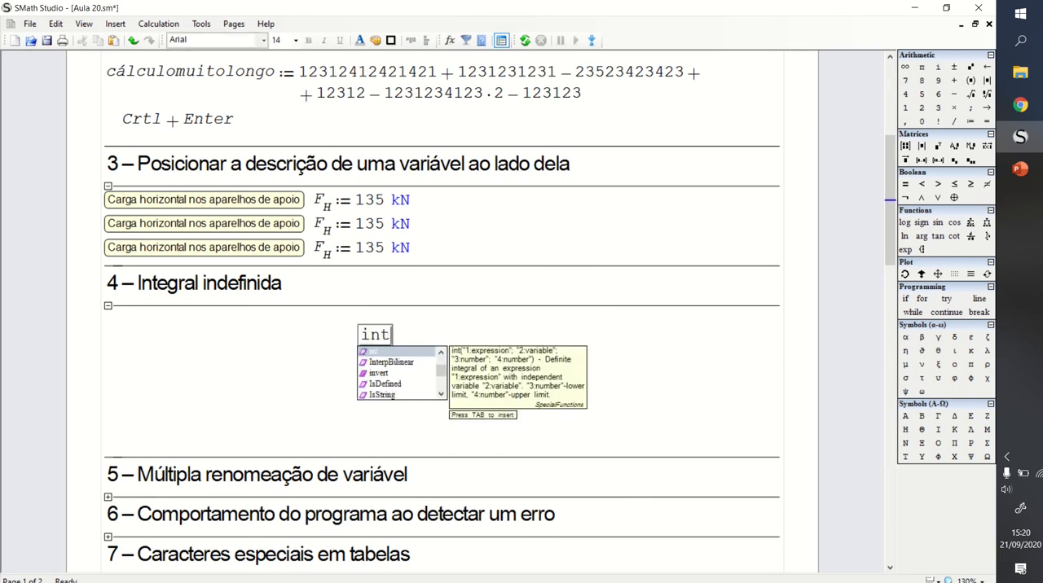
{"action": "key", "text": "Tab"}
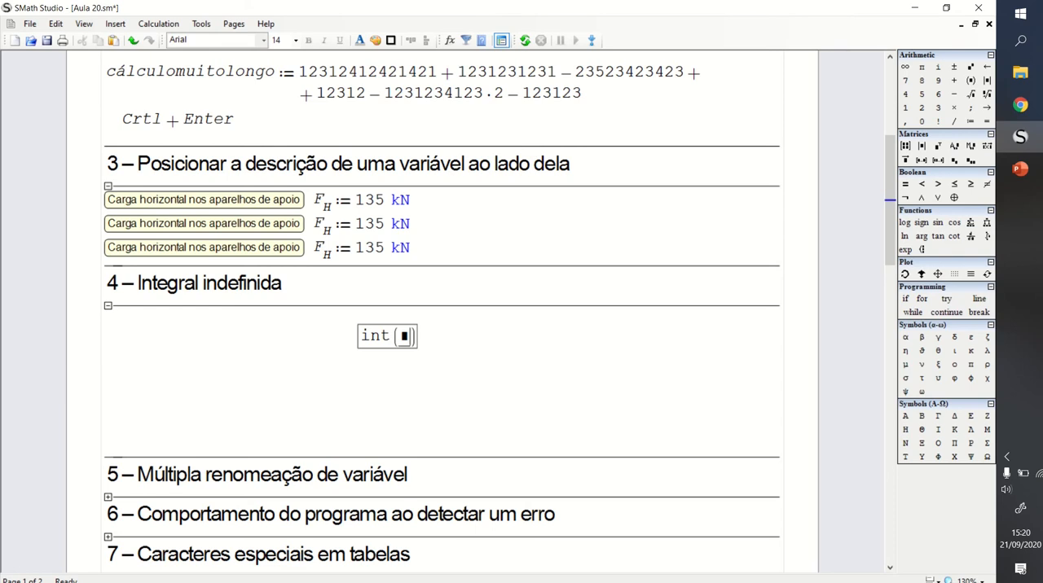
{"action": "type", "text": "f(c"}
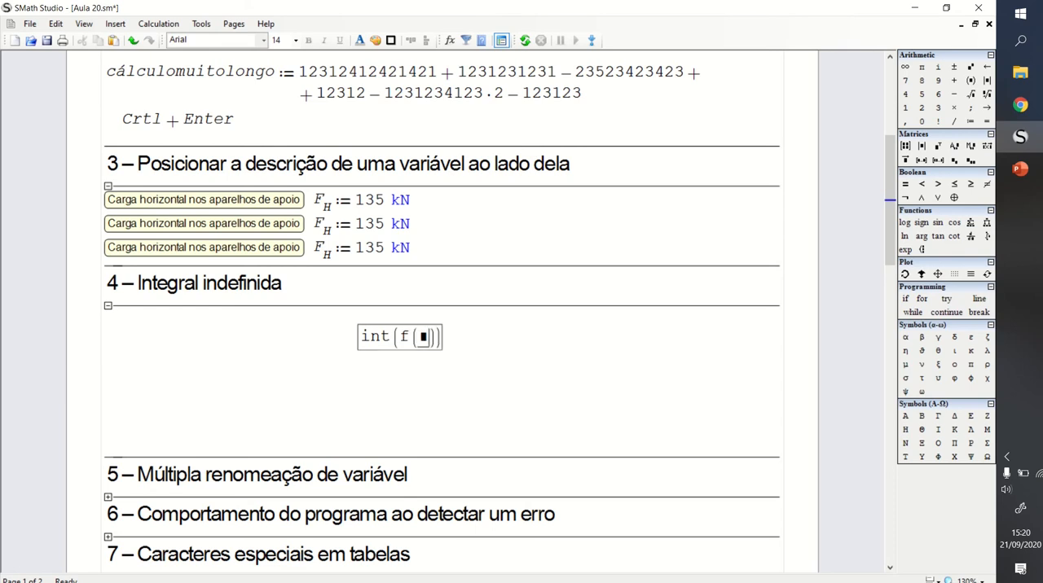
{"action": "key", "text": "BackSpace"}
{"action": "type", "text": "x"}
{"action": "type", "text": ","}
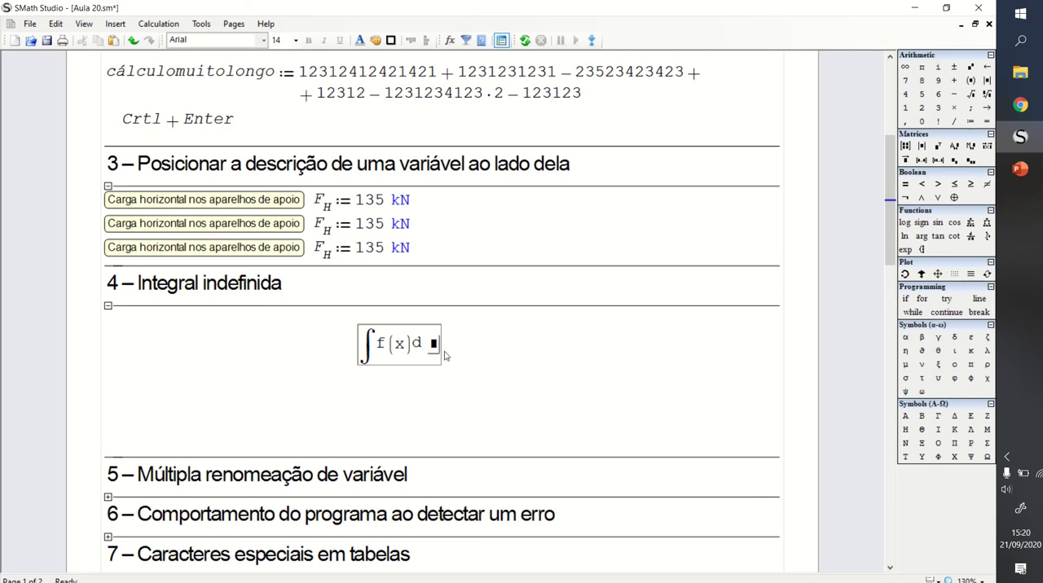
{"action": "type", "text": "x"}
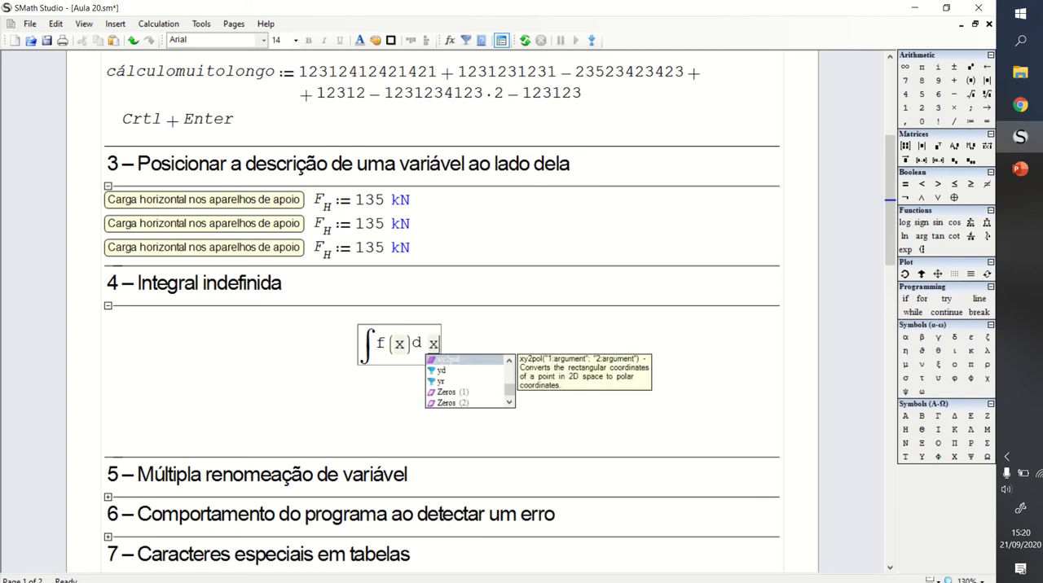
- Move the indefinite integral of f(x) slightly down and to the right to free space above it
{"action": "left_click", "coordinate": [478, 334]}
{"action": "left_click_drag", "start_coordinate": [377, 342], "coordinate": [449, 385]}
{"action": "left_click", "coordinate": [421, 329]}
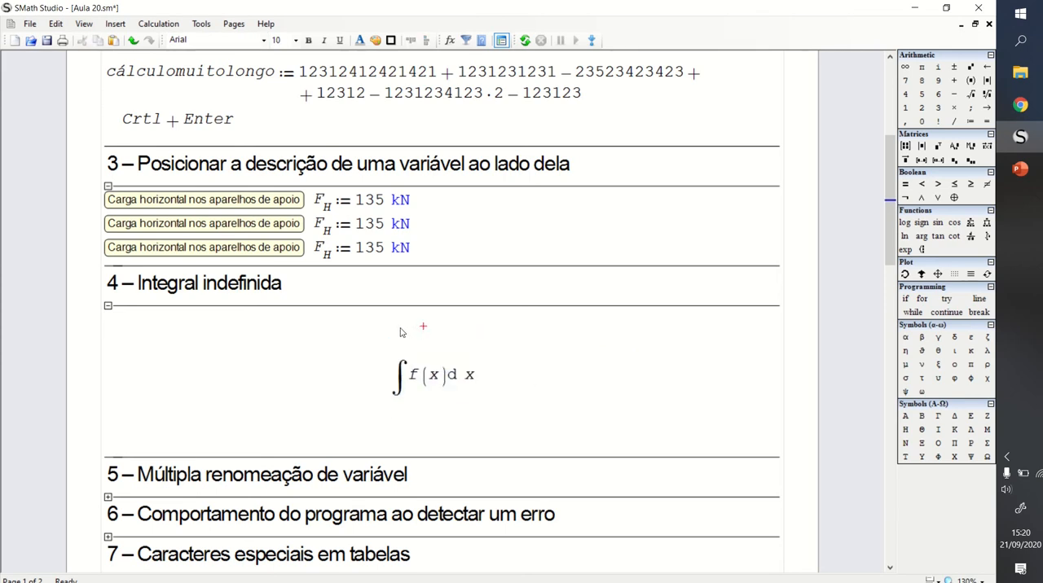
- Define the function f(x) as x^3 directly above the indefinite integral
{"action": "left_click", "coordinate": [400, 330]}
{"action": "type", "text": "f(c"}
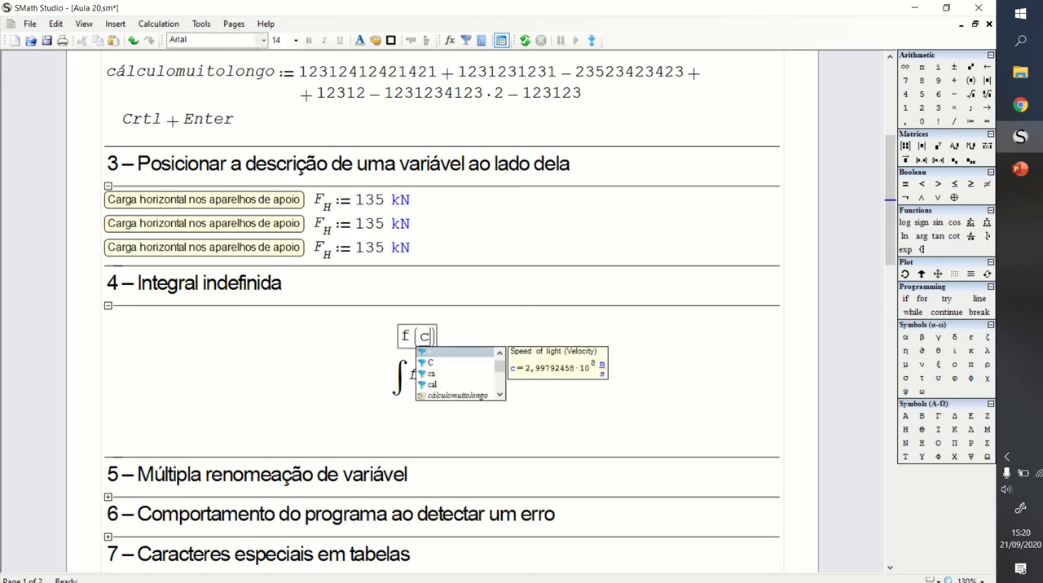
{"action": "key", "text": "BackSpace"}
{"action": "type", "text": "x"}
{"action": "key", "text": "Escape"}
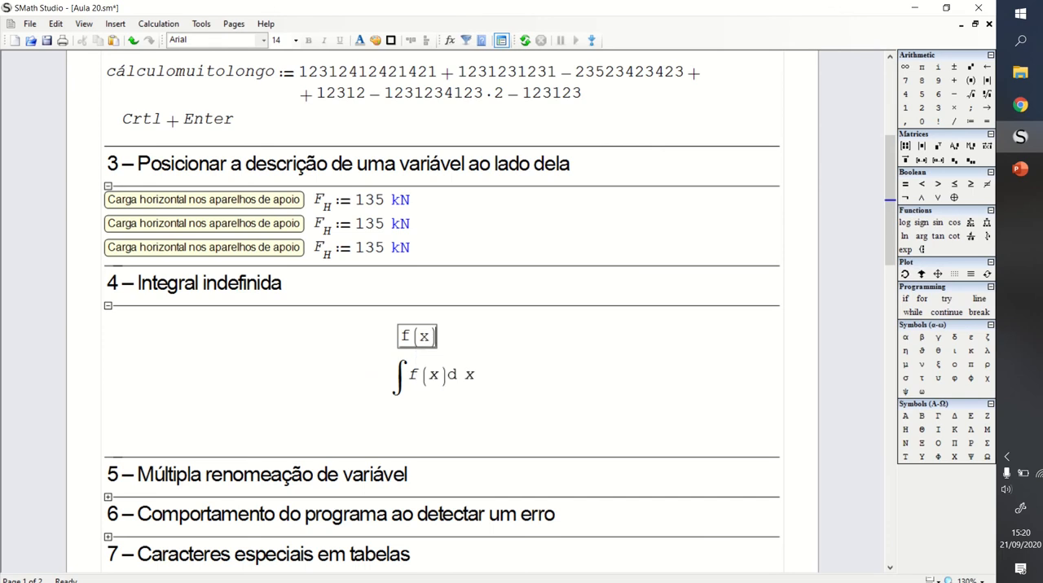
{"action": "type", "text": ":x^3"}
{"action": "key", "text": "Return"}
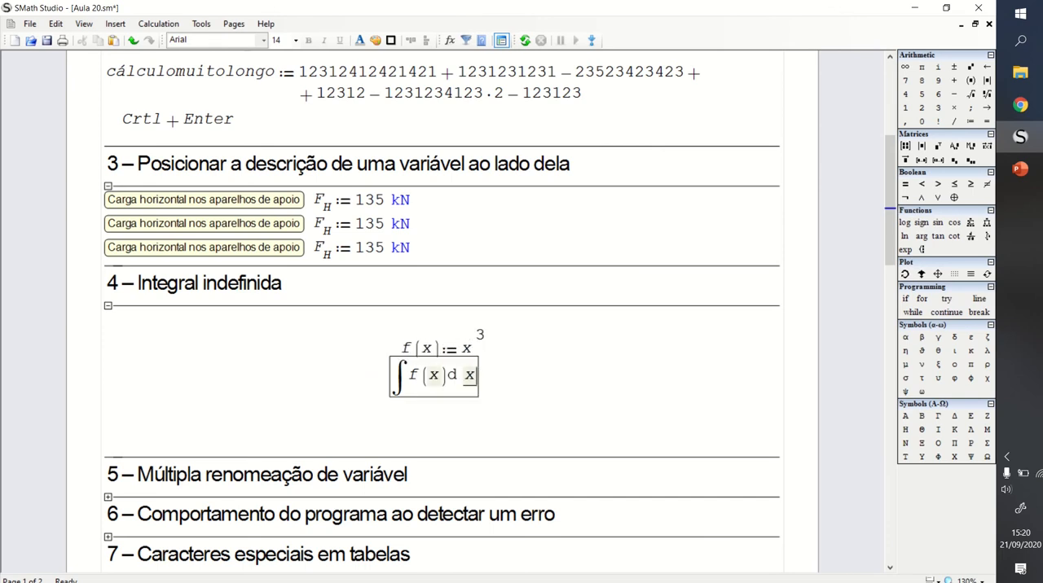
- Change the definition of f(x) to x^3 - 4 and move it and the indefinite integral slightly up in section 4
{"action": "left_click_drag", "start_coordinate": [463, 342], "coordinate": [488, 354]}
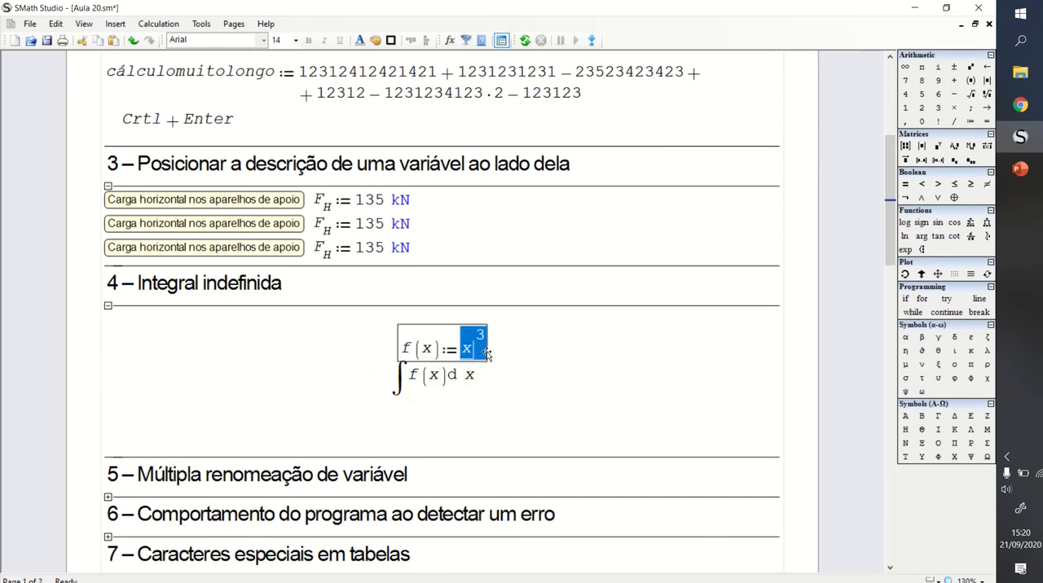
{"action": "key", "text": "Right"}
{"action": "type", "text": "-"}
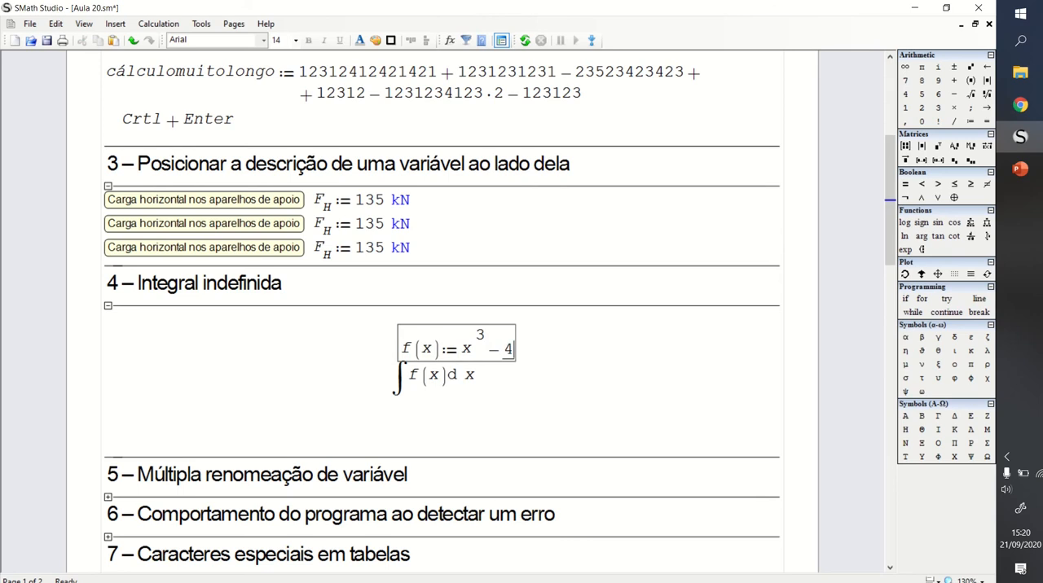
{"action": "left_click", "coordinate": [542, 334]}
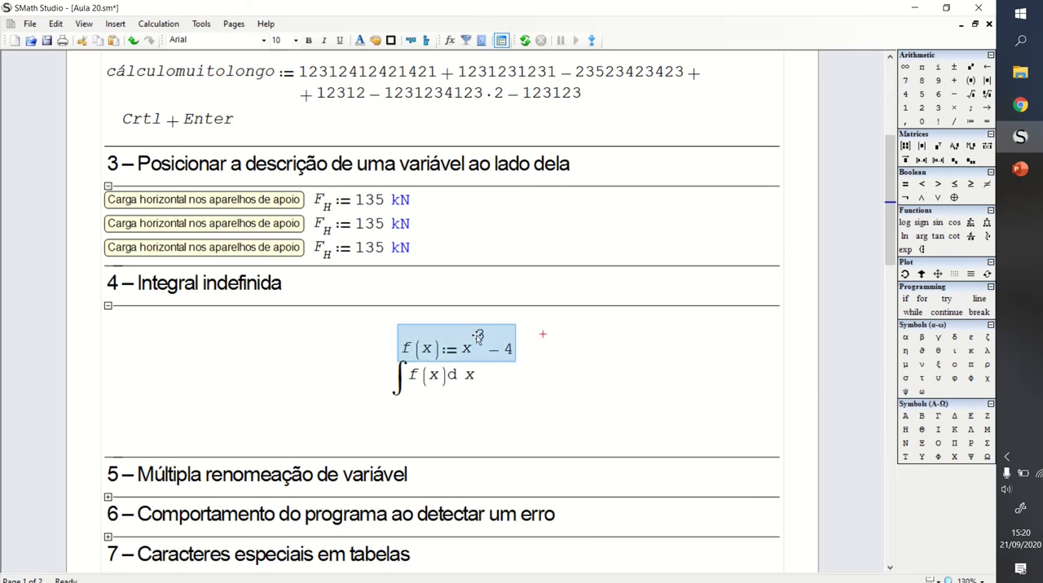
{"action": "left_click", "coordinate": [535, 358]}
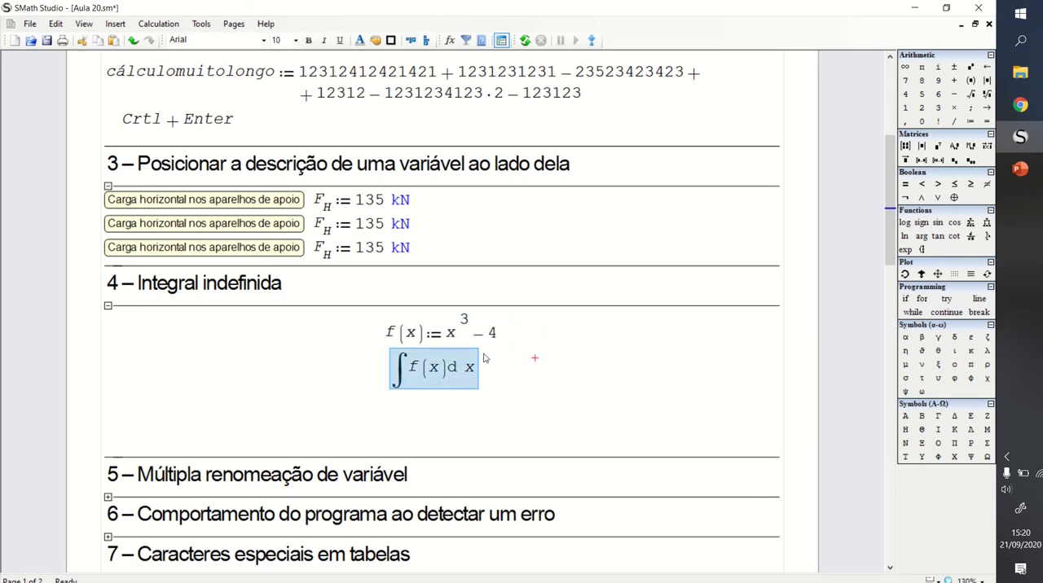
{"action": "left_click", "coordinate": [455, 416]}
- Try to evaluate the indefinite integral of f(x) directly and remove the evaluation again
{"action": "left_click", "coordinate": [471, 372]}
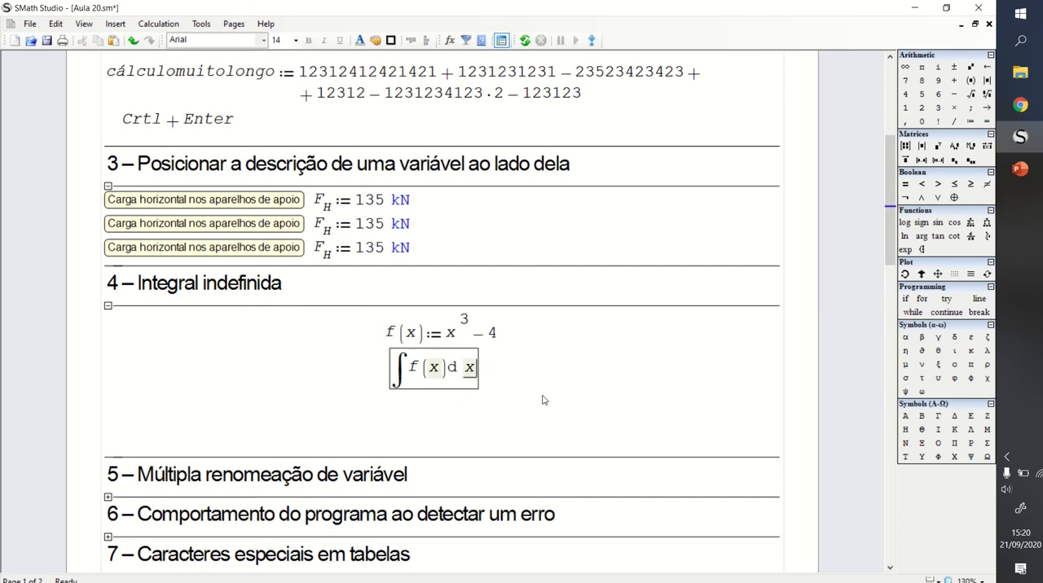
{"action": "type", "text": "=∫−4+x^3dx"}
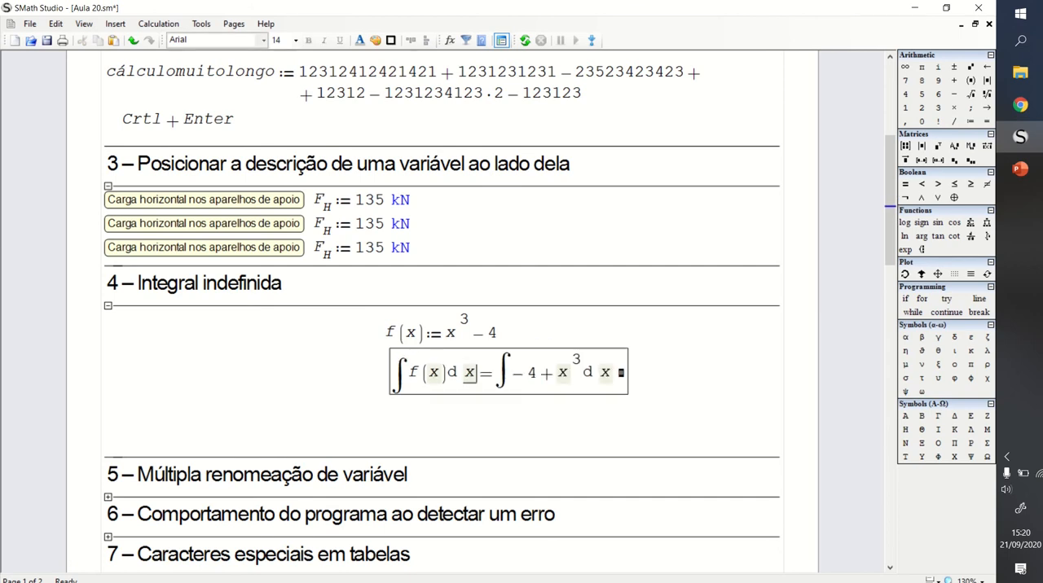
{"action": "left_click", "coordinate": [646, 367]}
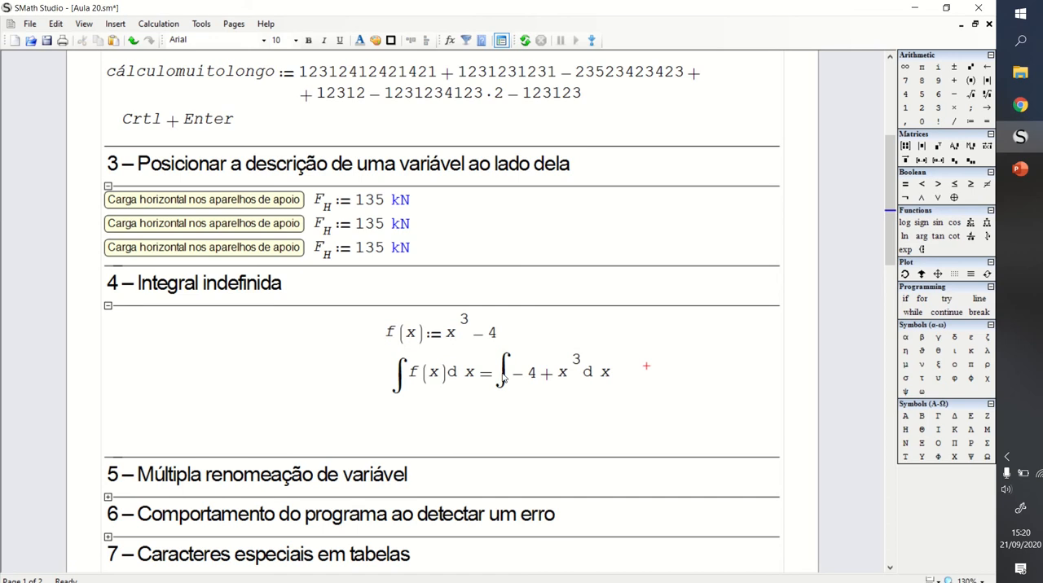
{"action": "left_click", "coordinate": [544, 374]}
{"action": "key", "text": "Delete"}
{"action": "key", "text": "BackSpace"}
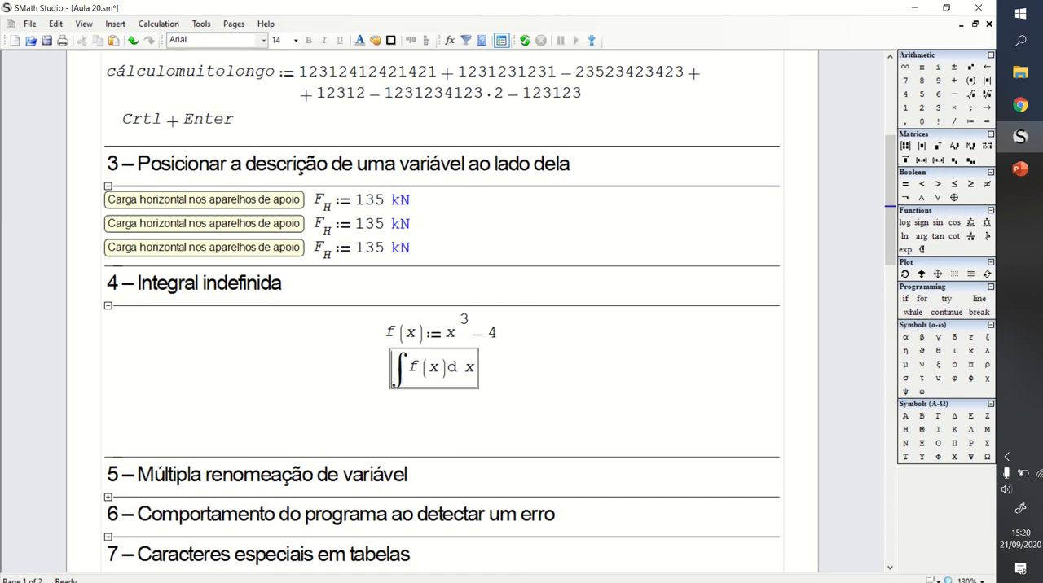
{"action": "left_click", "coordinate": [502, 374]}
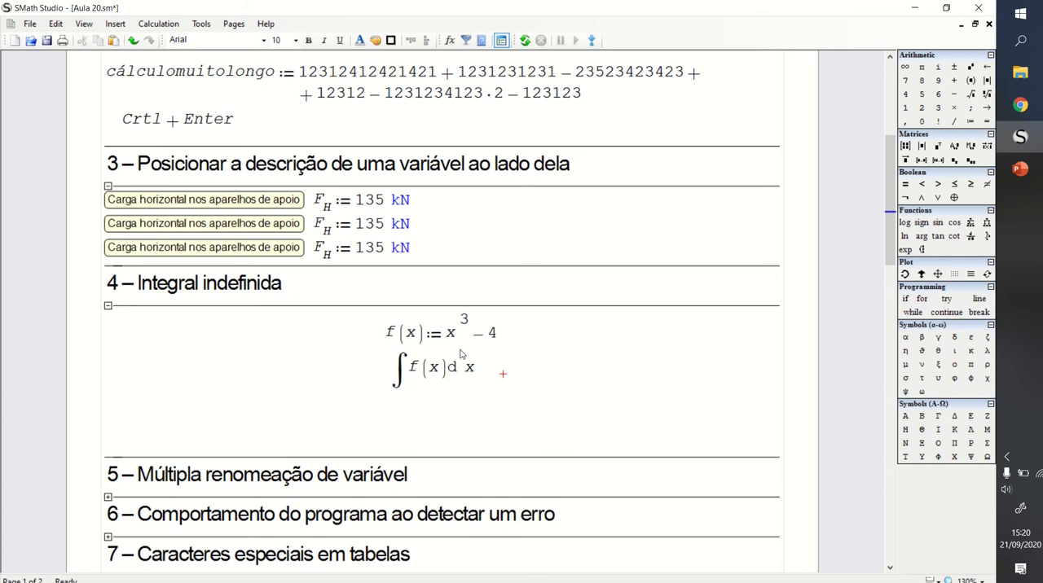
- Insert an empty maple function below the indefinite integral in section 4
{"action": "left_click_drag", "start_coordinate": [519, 382], "coordinate": [469, 349]}
{"action": "left_click", "coordinate": [558, 373]}
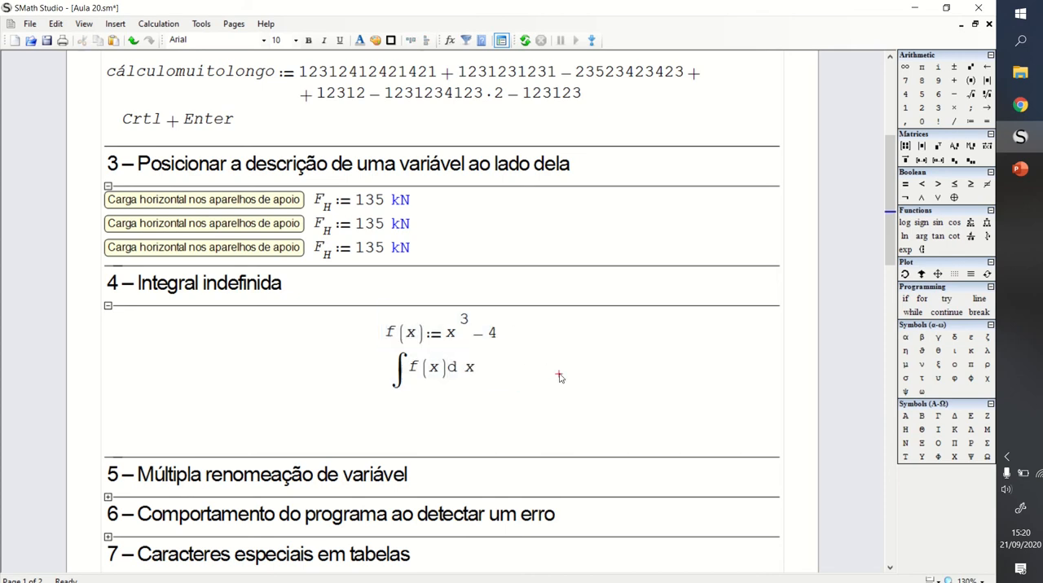
{"action": "left_click", "coordinate": [366, 411]}
{"action": "type", "text": "maple"}
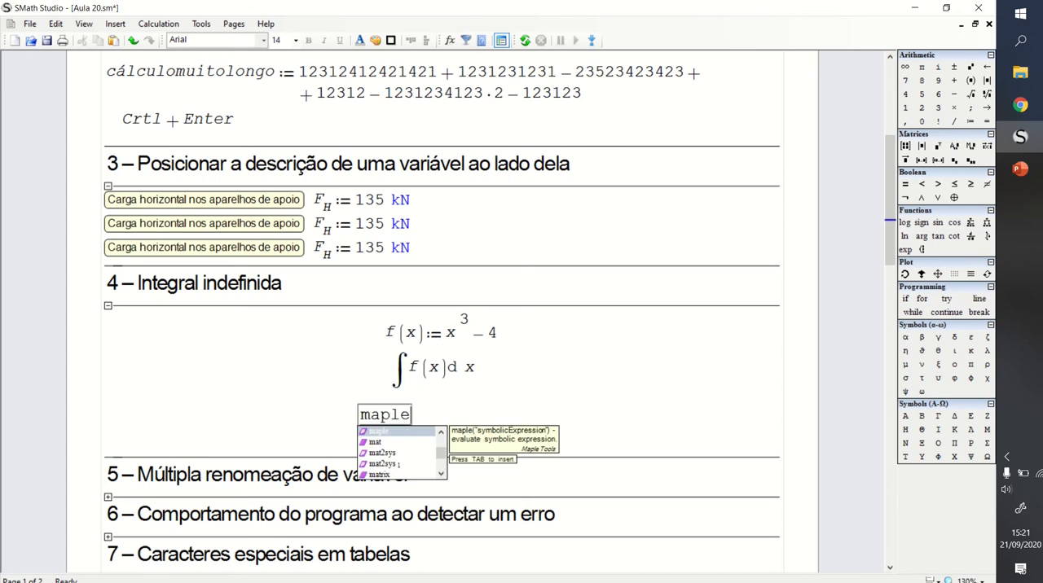
{"action": "key", "text": "Tab"}
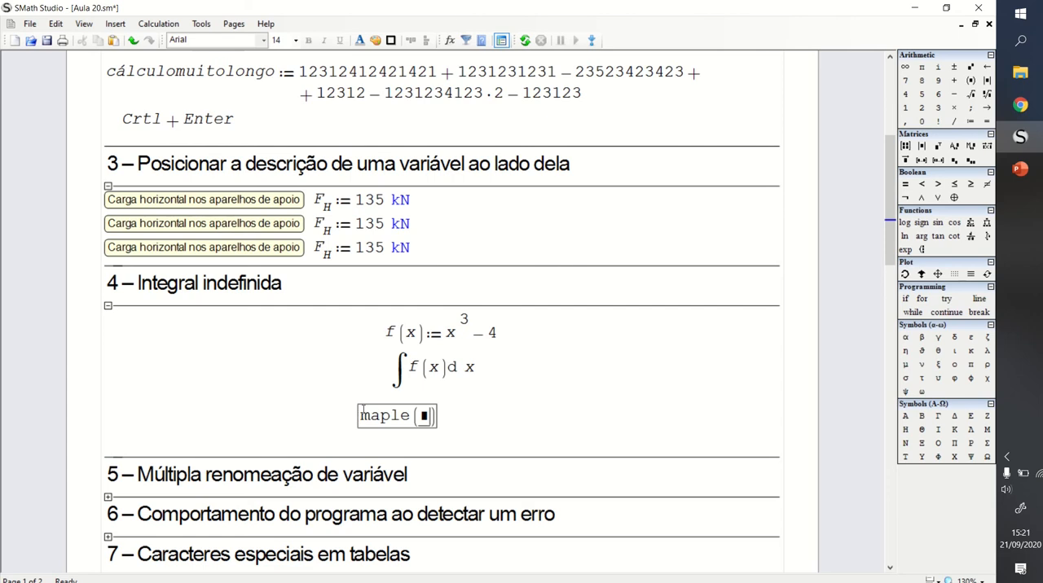
- Copy the indefinite integral of f(x) into the maple function's argument and evaluate it
{"action": "left_click_drag", "start_coordinate": [400, 363], "coordinate": [426, 369]}
{"action": "key", "text": "ctrl+c"}
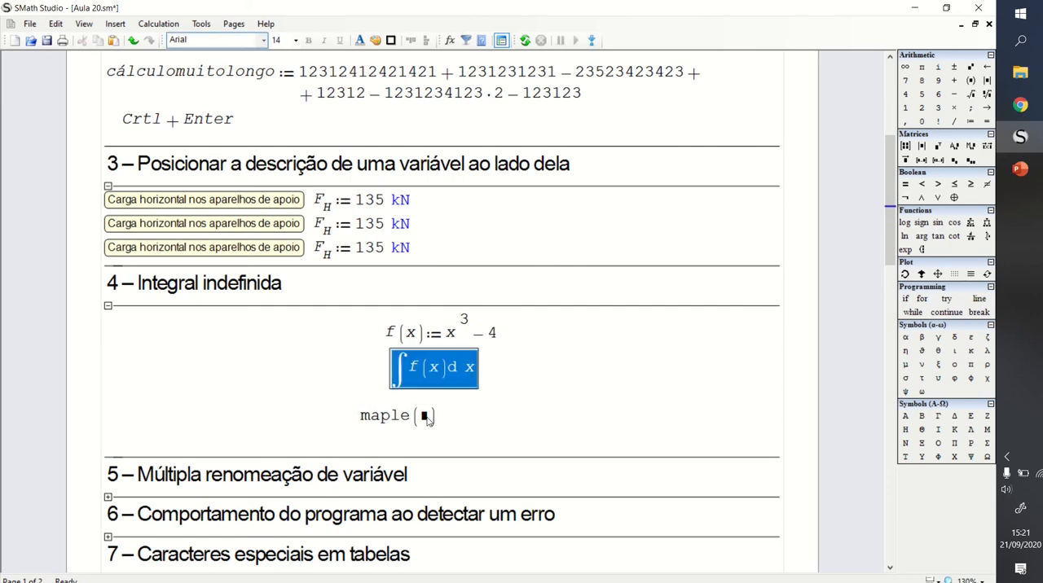
{"action": "left_click", "coordinate": [426, 416]}
{"action": "key", "text": "ctrl+v"}
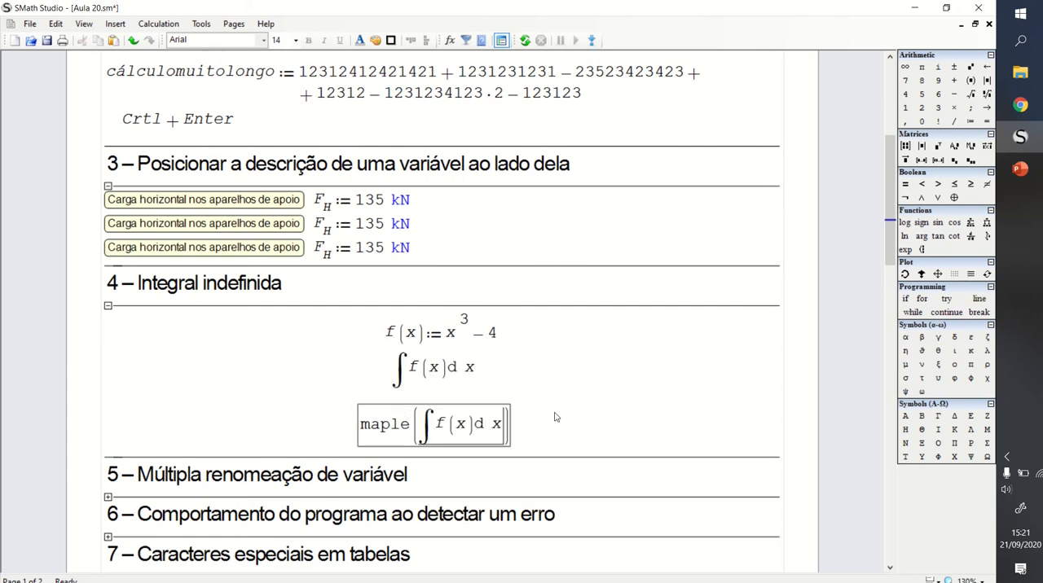
{"action": "type", "text": "=x·(−16+x^3)/4"}
{"action": "left_click", "coordinate": [584, 380]}
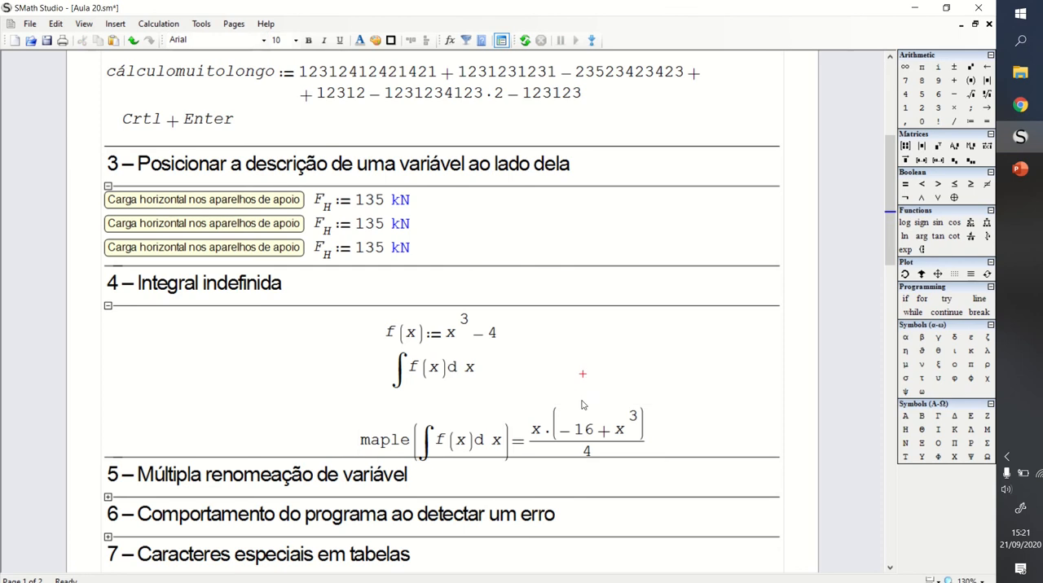
- Shift the maple expression left and slightly up so it sits centred beneath the integral, clear of section 5
{"action": "left_click_drag", "start_coordinate": [592, 384], "coordinate": [519, 409]}
{"action": "left_click", "coordinate": [663, 367]}
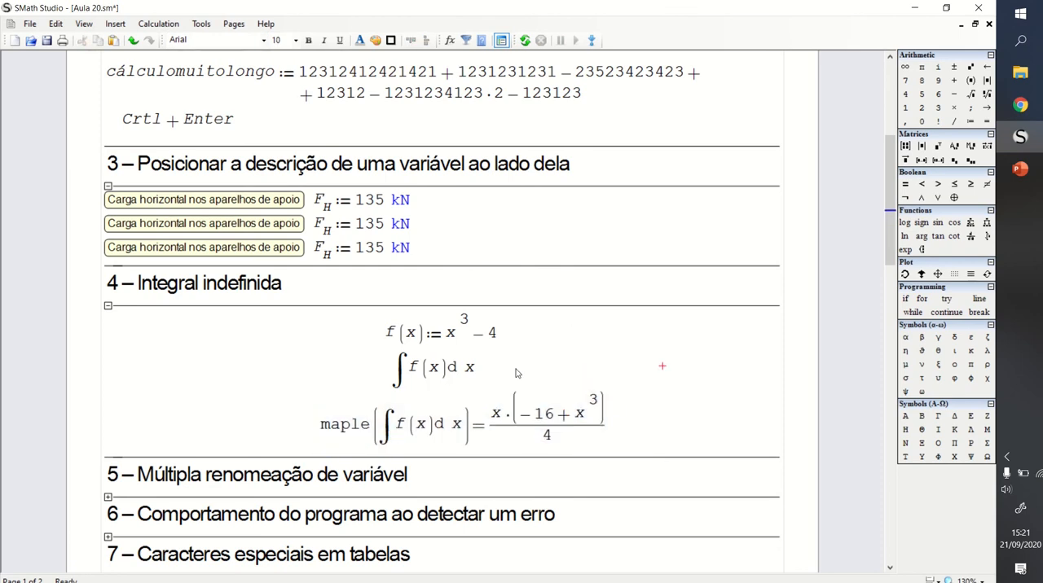
{"action": "left_click_drag", "start_coordinate": [638, 396], "coordinate": [582, 414]}
{"action": "left_click_drag", "start_coordinate": [575, 415], "coordinate": [567, 413]}
{"action": "left_click", "coordinate": [511, 359]}
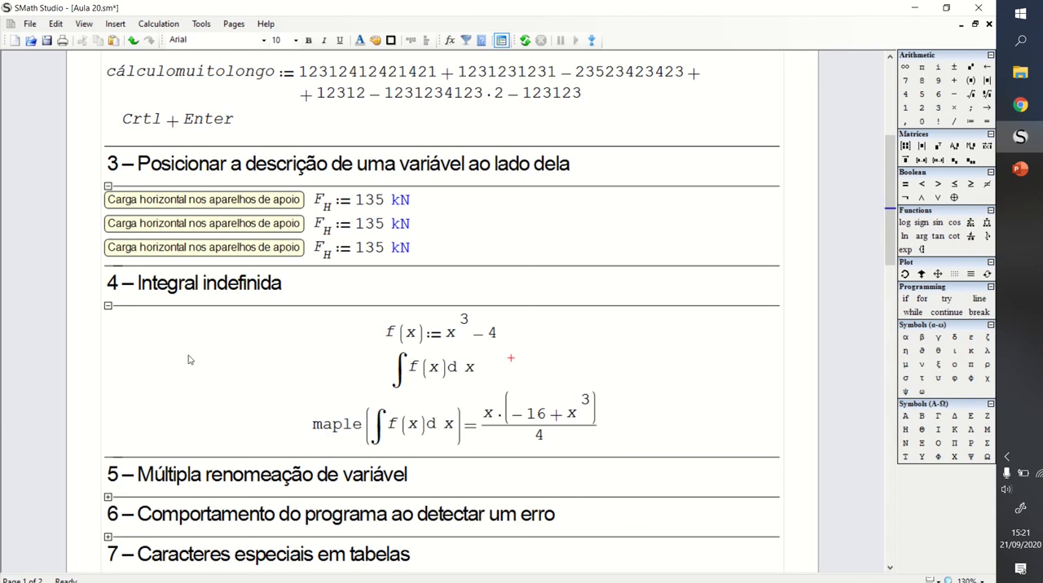
- Expand section 5, Múltipla renomeação de variável, and switch the worksheet from the paged layout to the continuous view
{"action": "scroll", "coordinate": [196, 359], "scroll_direction": "down", "scroll_amount": 5}
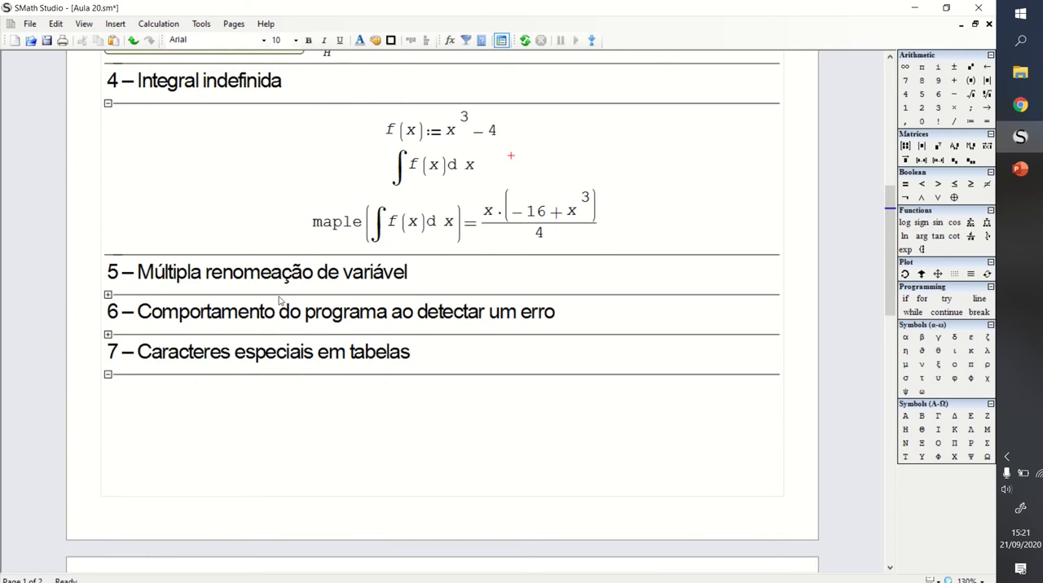
{"action": "scroll", "coordinate": [278, 300], "scroll_direction": "up", "scroll_amount": 1}
{"action": "left_click", "coordinate": [107, 332]}
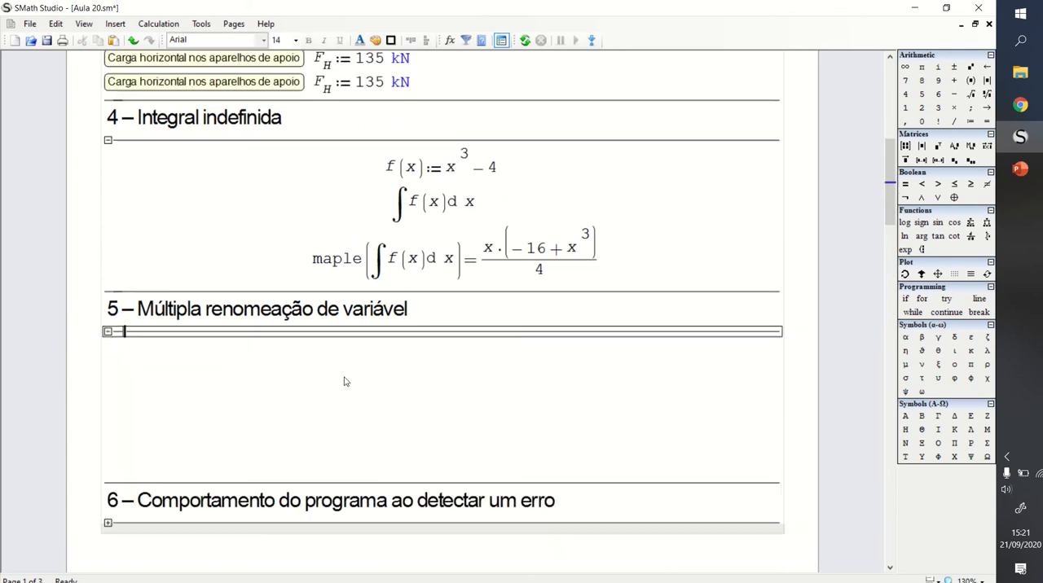
{"action": "left_click", "coordinate": [376, 352]}
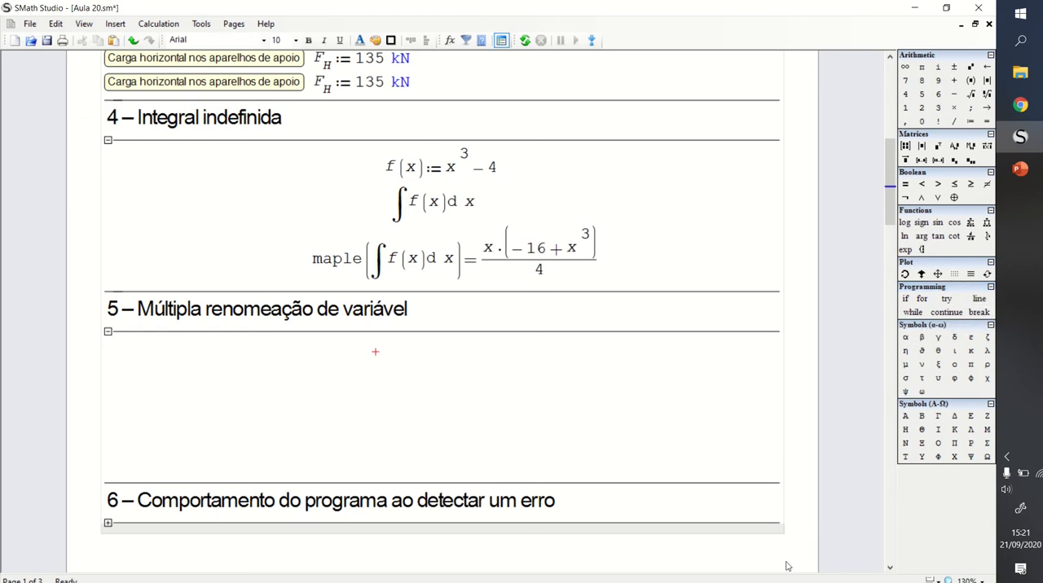
{"action": "left_click", "coordinate": [937, 580]}
{"action": "left_click", "coordinate": [939, 568]}
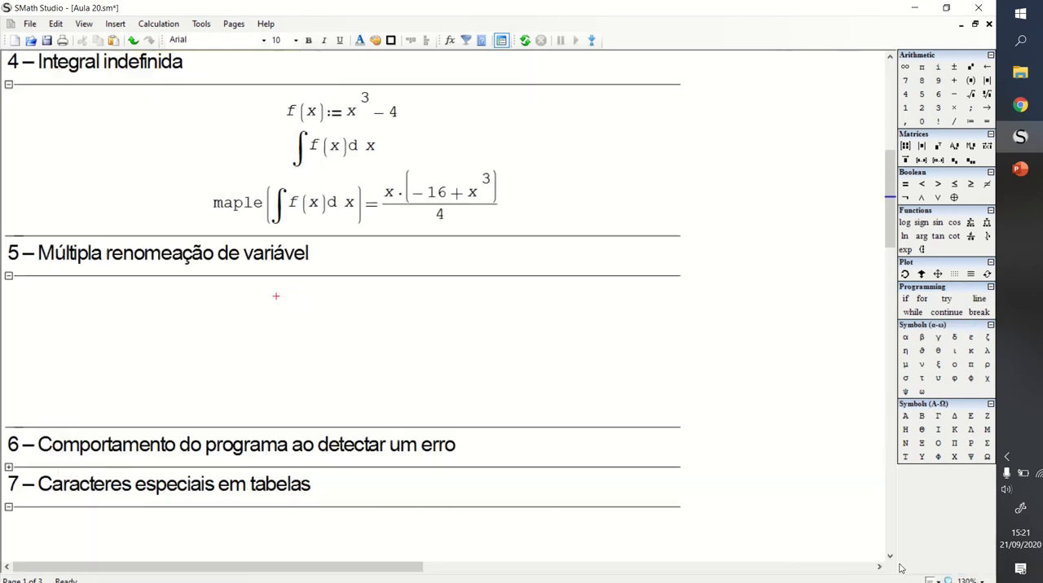
- Add blank lines inside section 5 to enlarge its working space
{"action": "left_click", "coordinate": [377, 364]}
{"action": "key", "text": "Return"}
{"action": "key", "text": "Return"}
{"action": "key", "text": "Return"}
{"action": "key", "text": "Return"}
{"action": "key", "text": "Return"}
{"action": "key", "text": "Return"}
{"action": "key", "text": "Return"}
{"action": "key", "text": "Return"}
{"action": "key", "text": "Return"}
{"action": "key", "text": "Return"}
{"action": "key", "text": "Return"}
{"action": "key", "text": "Return"}
{"action": "key", "text": "Return"}
{"action": "key", "text": "Return"}
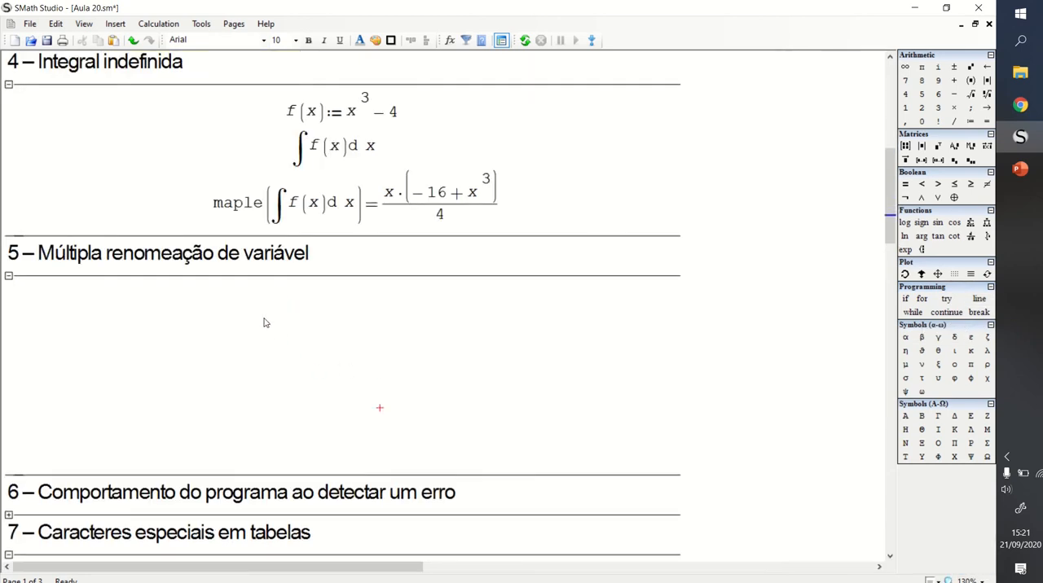
- Define cálculo in section 5 as a multi-line program block with a := 35 as its first line
{"action": "left_click", "coordinate": [240, 321]}
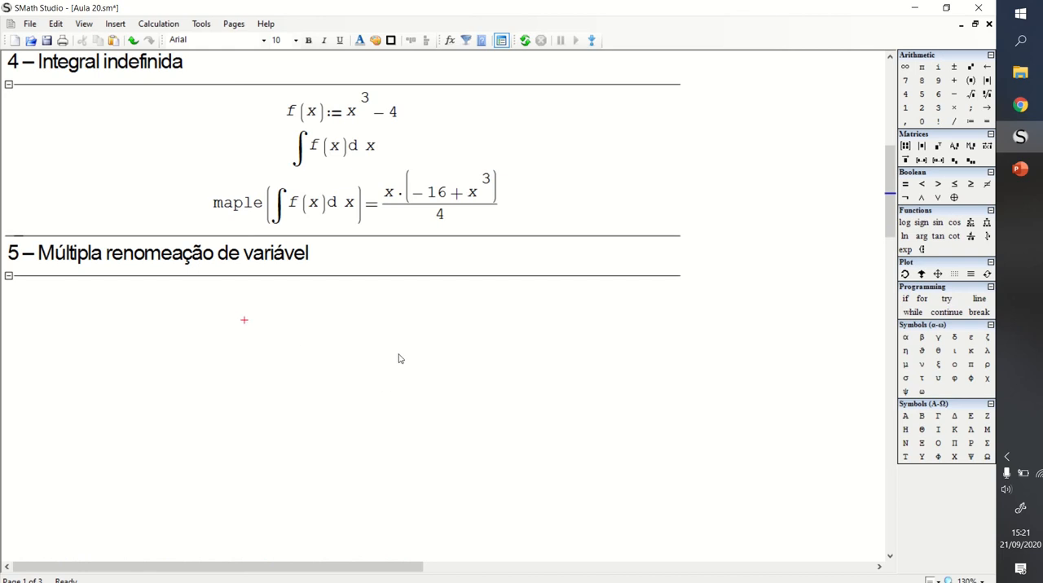
{"action": "type", "text": "cálcul"}
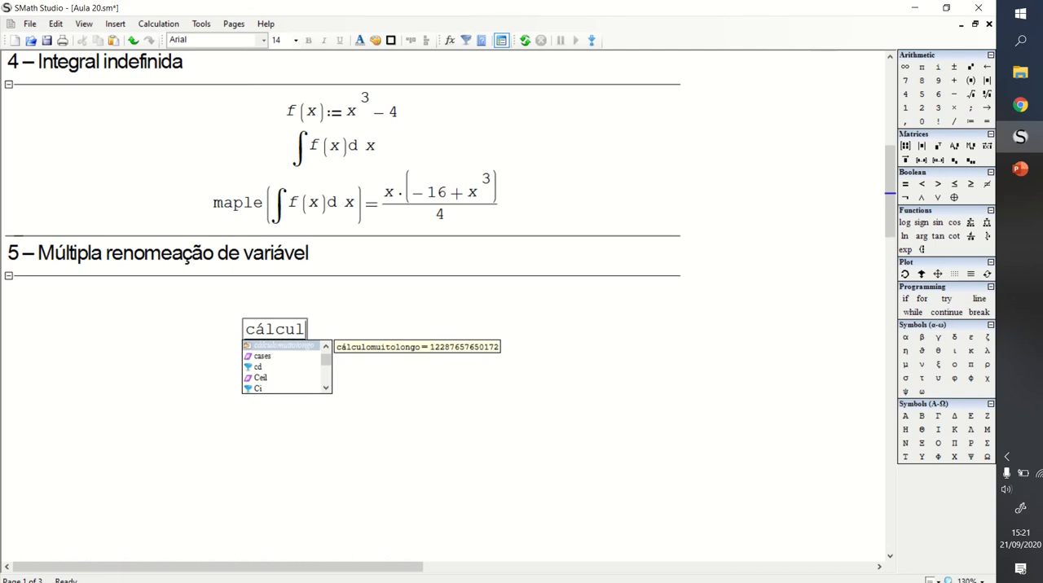
{"action": "type", "text": "o:="}
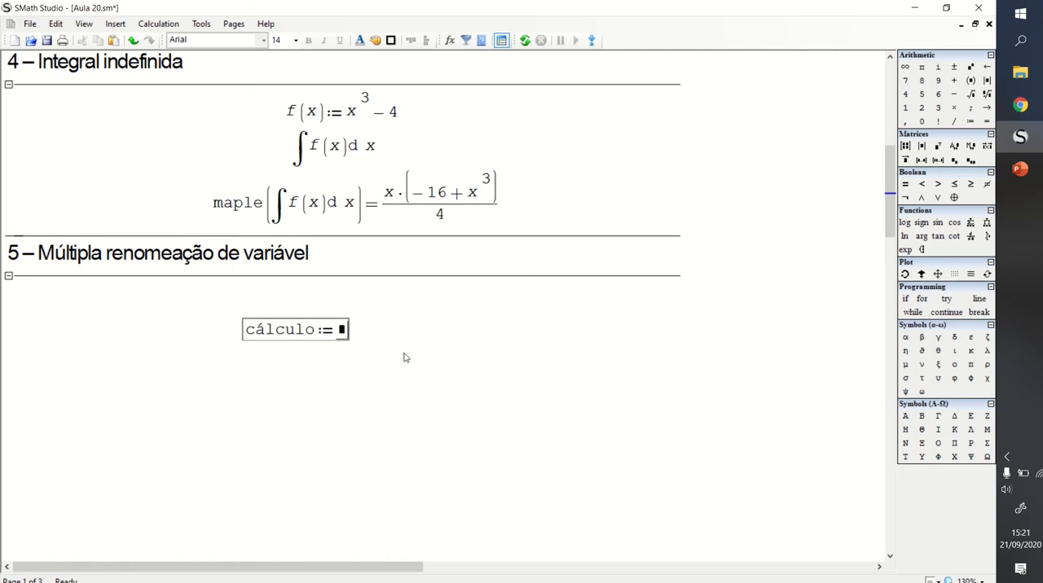
{"action": "left_click", "coordinate": [979, 298]}
{"action": "type", "text": "a := "}
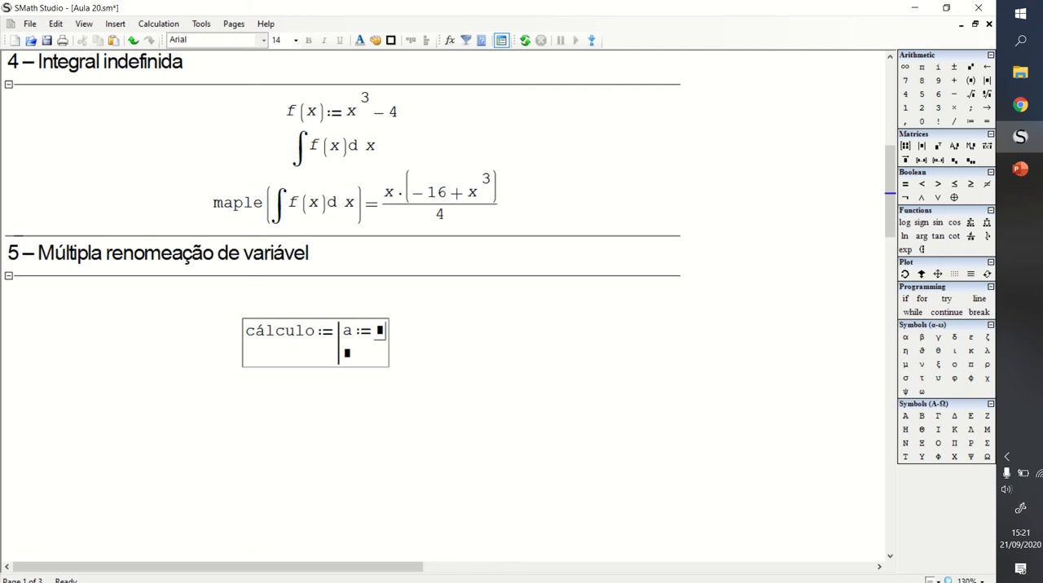
{"action": "type", "text": "35"}
- Fill the second line of the cálculo block with b := 43 - a
{"action": "left_click", "coordinate": [359, 361]}
{"action": "type", "text": "b:="}
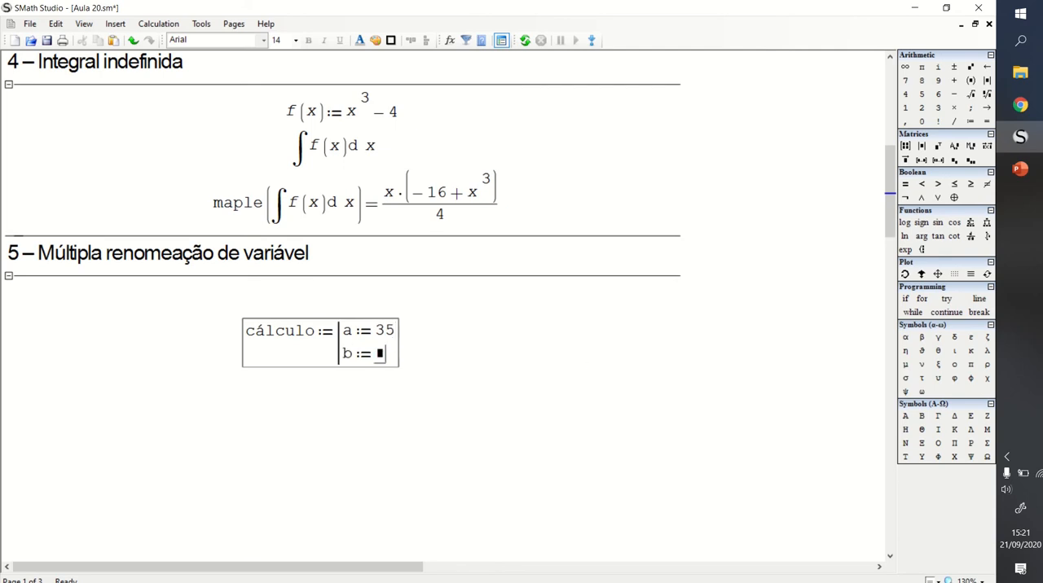
{"action": "type", "text": "43"}
{"action": "type", "text": "-a"}
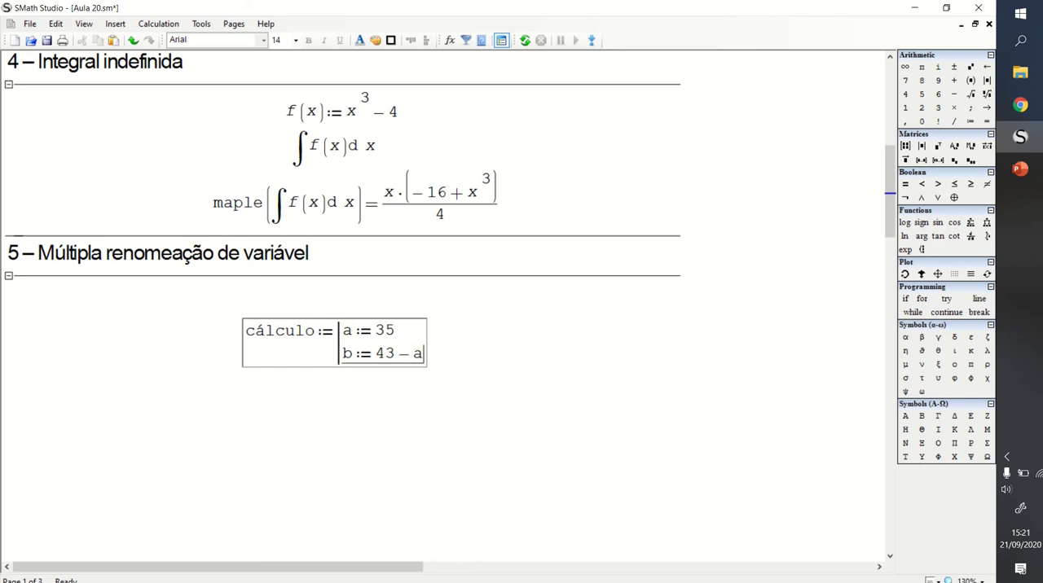
- Add the line c := √a to the cálculo block, followed by a final line that returns a
{"action": "key", "text": "Return"}
{"action": "type", "text": "c:"}
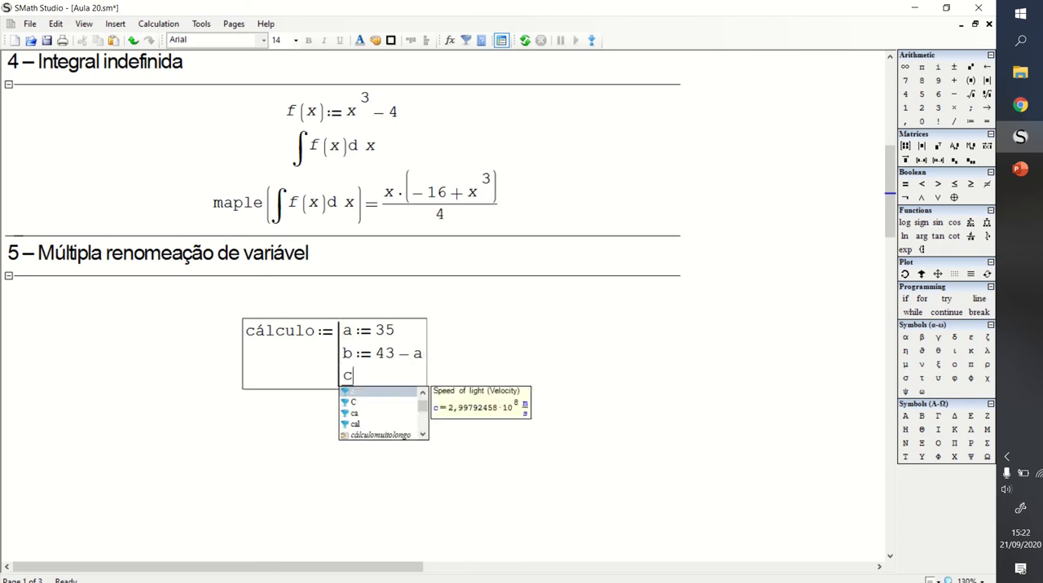
{"action": "left_click", "coordinate": [972, 94]}
{"action": "type", "text": "a"}
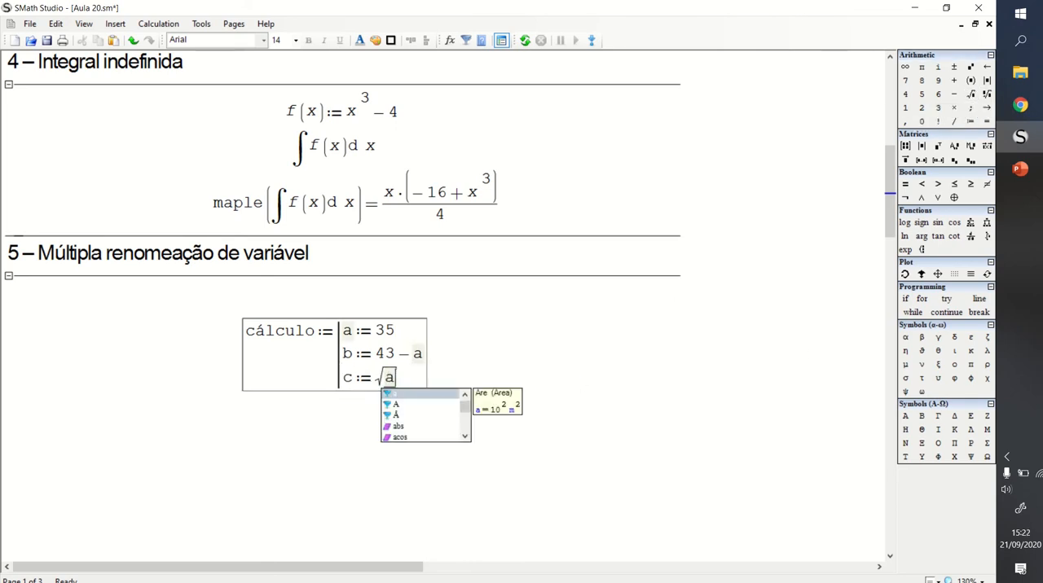
{"action": "key", "text": "Return"}
{"action": "key", "text": "Return"}
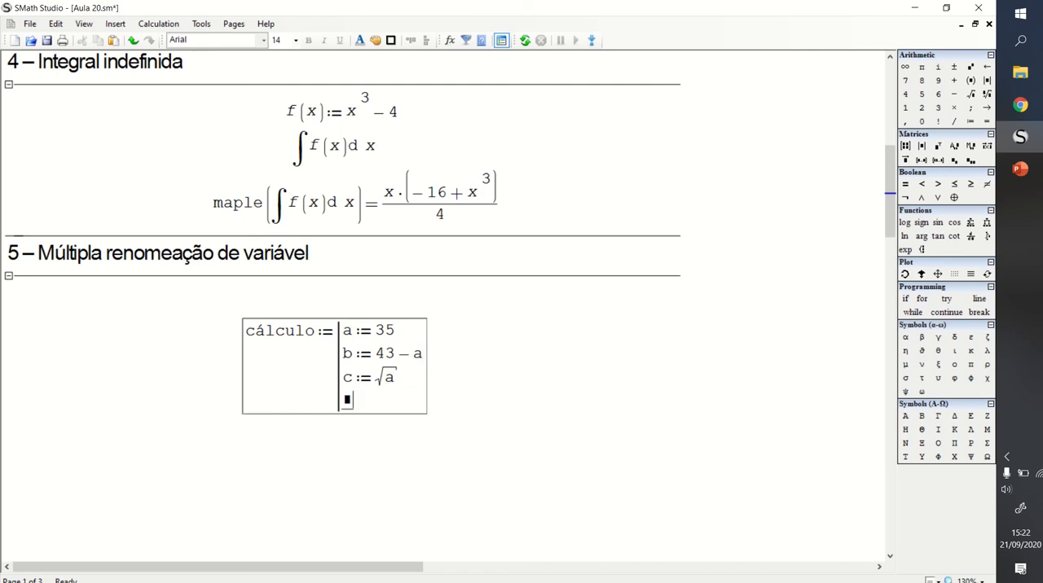
{"action": "type", "text": "a"}
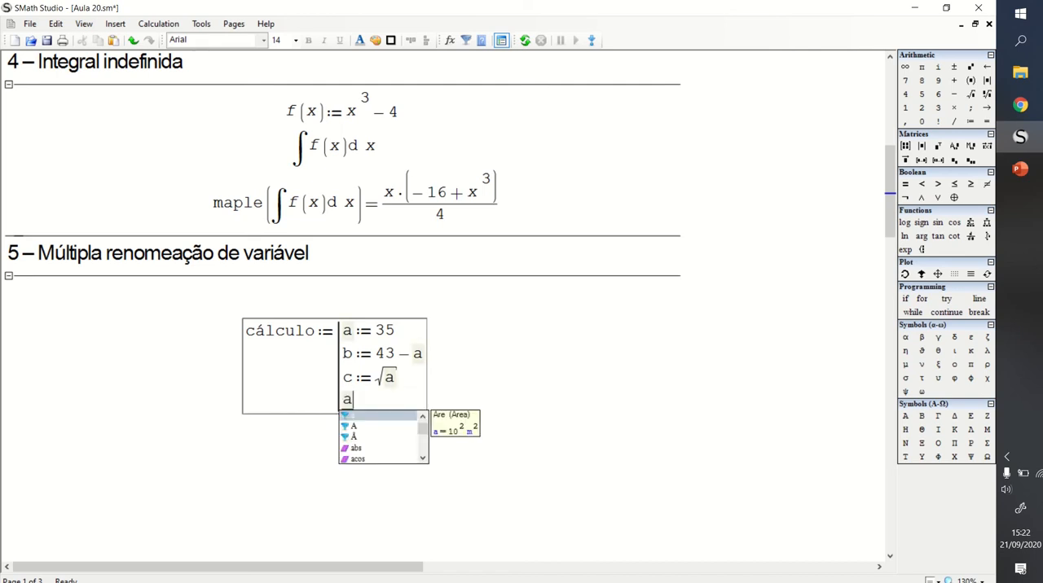
{"action": "left_click", "coordinate": [578, 383]}
- Move the cálculo definition slightly up and to the right beneath the section 5 heading
{"action": "left_click_drag", "start_coordinate": [332, 289], "coordinate": [331, 325]}
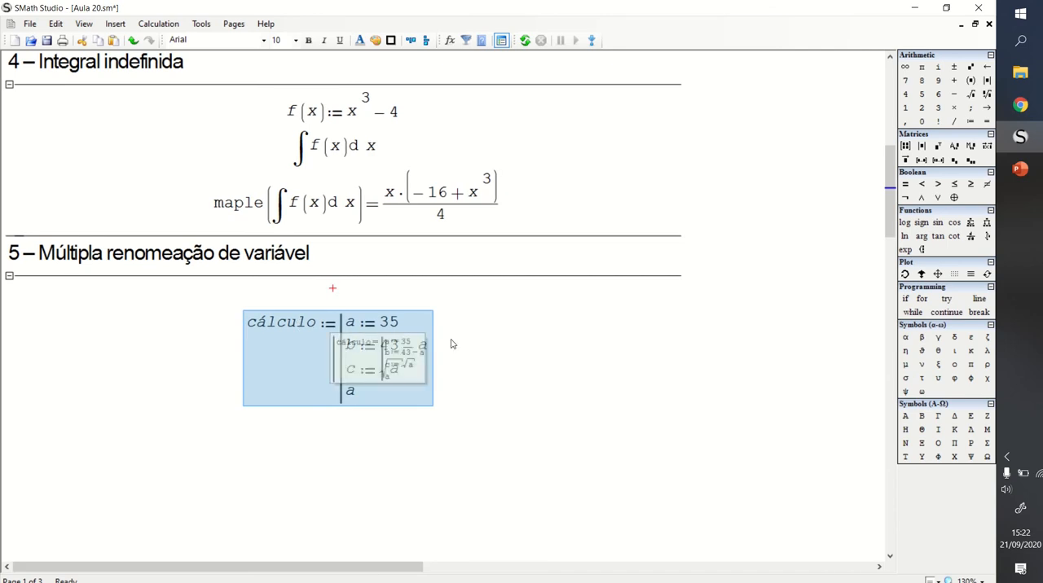
{"action": "left_click", "coordinate": [372, 359]}
{"action": "left_click_drag", "start_coordinate": [371, 359], "coordinate": [388, 343]}
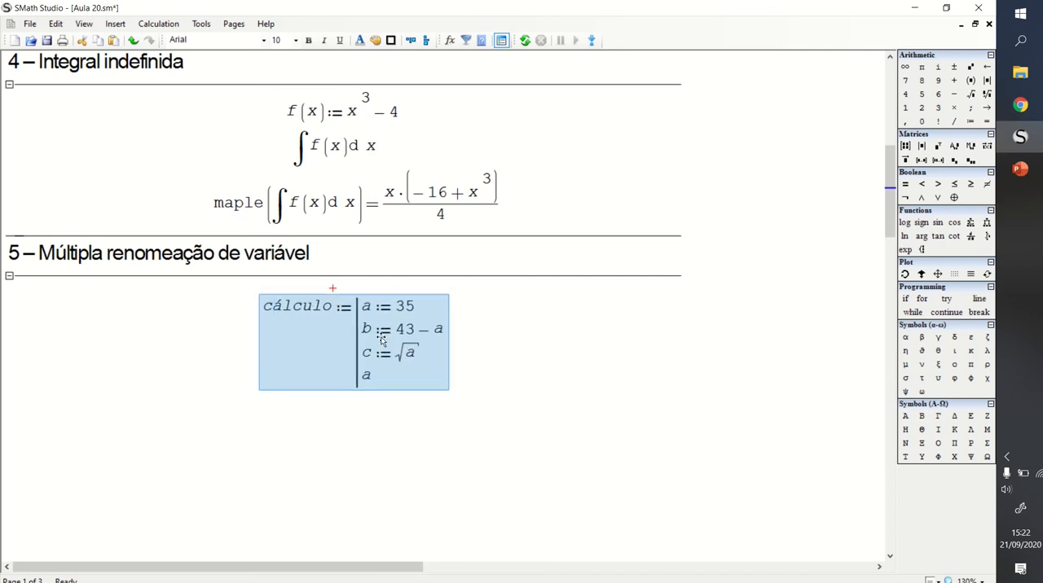
- Evaluate cálculo below its definition and shift the evaluation slightly down and to the right
{"action": "left_click", "coordinate": [336, 429]}
{"action": "type", "text": "cálculo="}
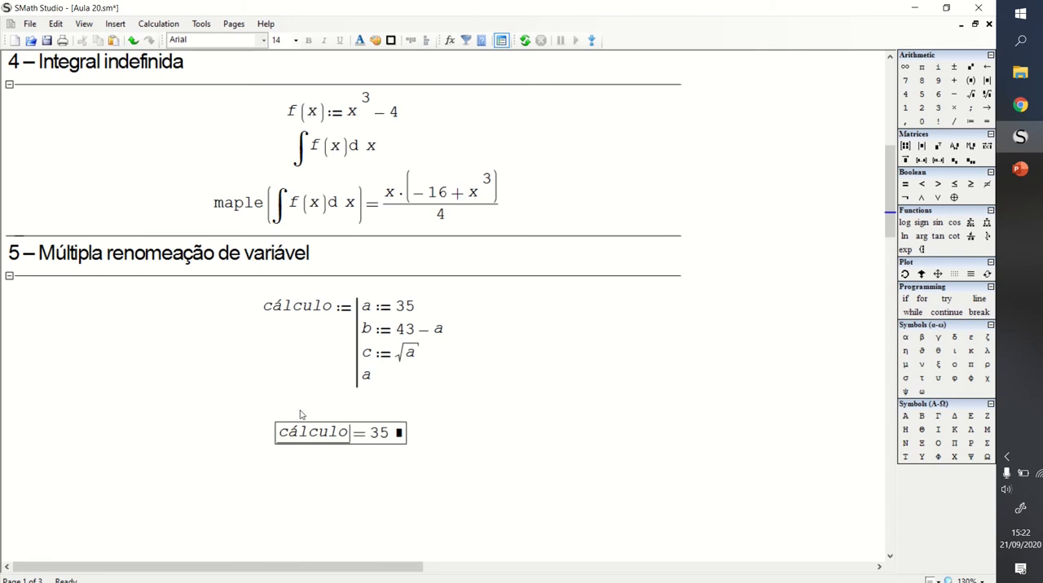
{"action": "left_click", "coordinate": [444, 410]}
{"action": "left_click_drag", "start_coordinate": [435, 423], "coordinate": [399, 441]}
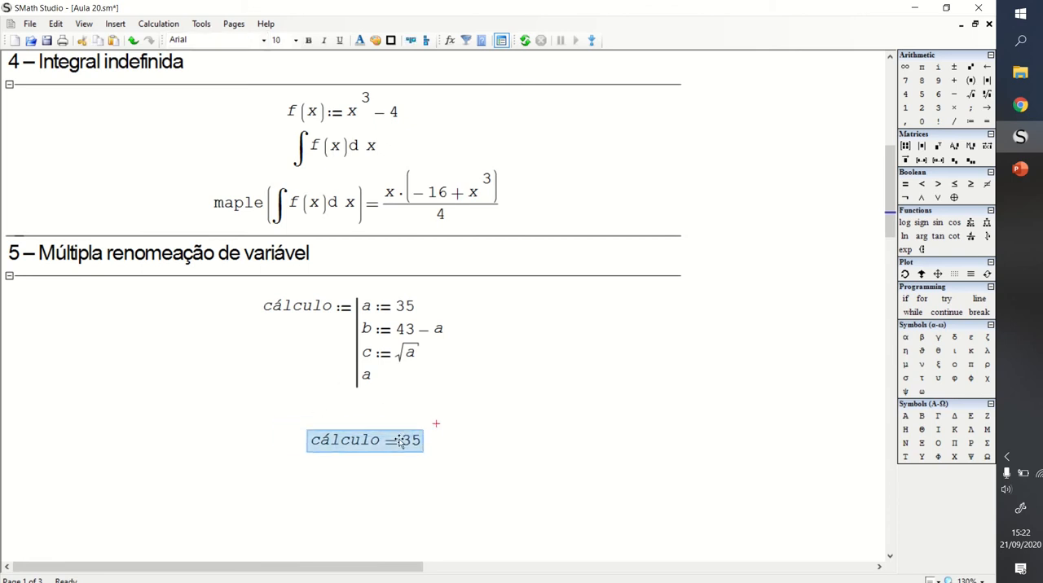
- Make the final line of the cálculo block return c and move the evaluation up and to the left, closer to the block
{"action": "left_click", "coordinate": [427, 429]}
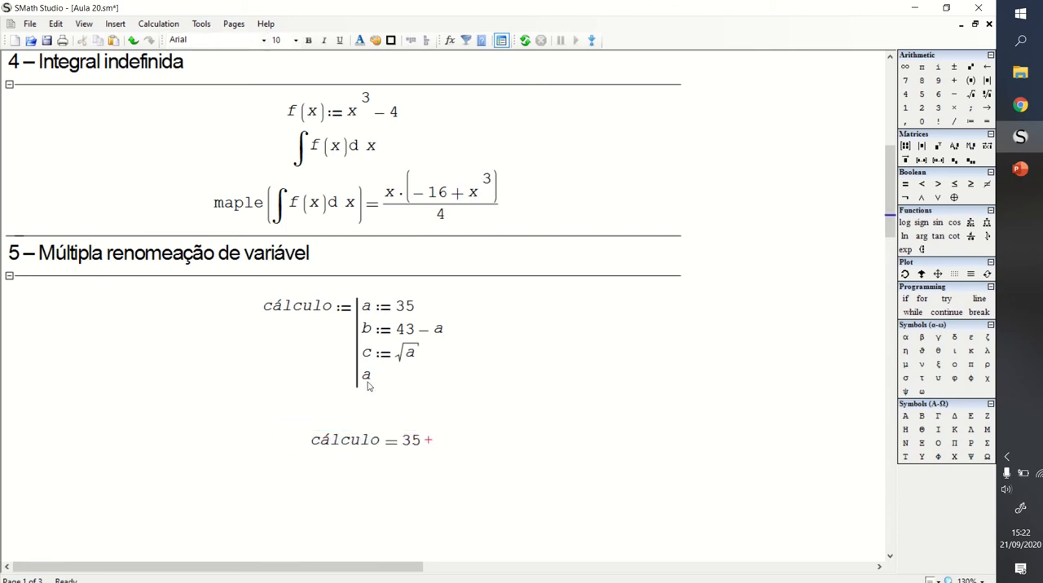
{"action": "double_click", "coordinate": [366, 379]}
{"action": "type", "text": "c"}
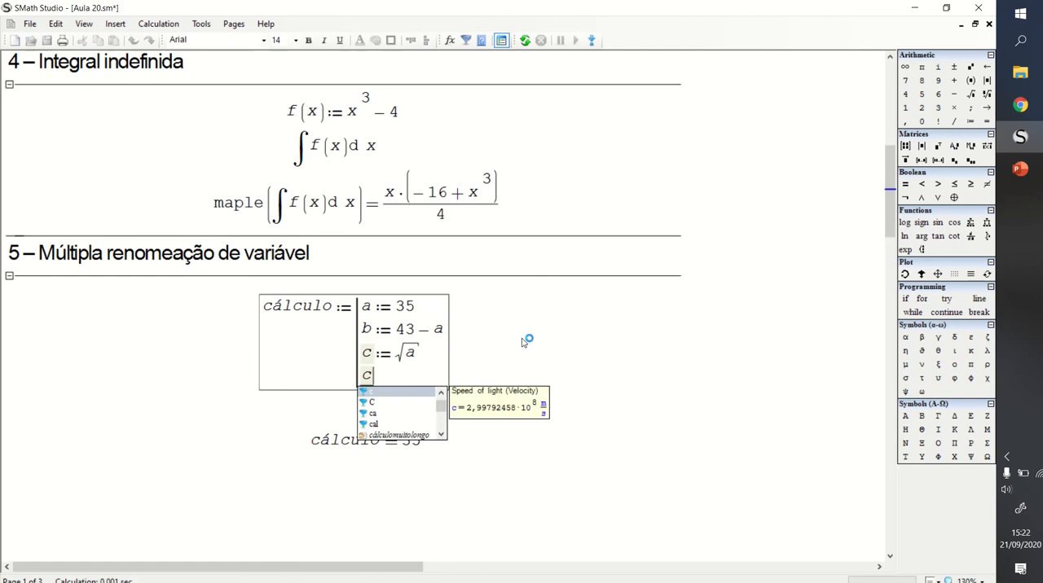
{"action": "left_click", "coordinate": [508, 432]}
{"action": "left_click_drag", "start_coordinate": [512, 435], "coordinate": [381, 411]}
{"action": "left_click", "coordinate": [483, 352]}
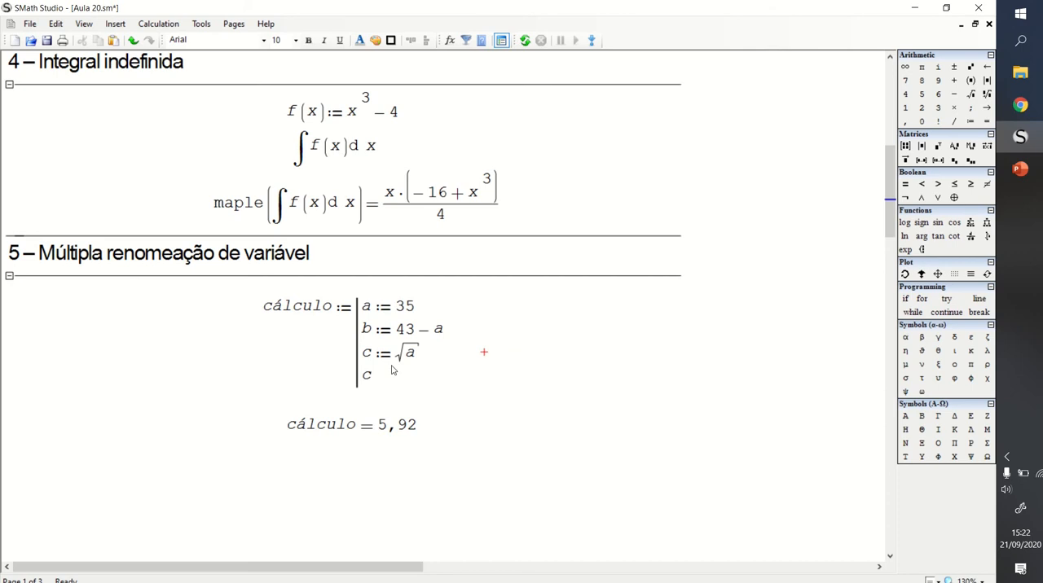
- Rename a to z in the first three lines of the cálculo block, one occurrence at a time
{"action": "left_click", "coordinate": [372, 313]}
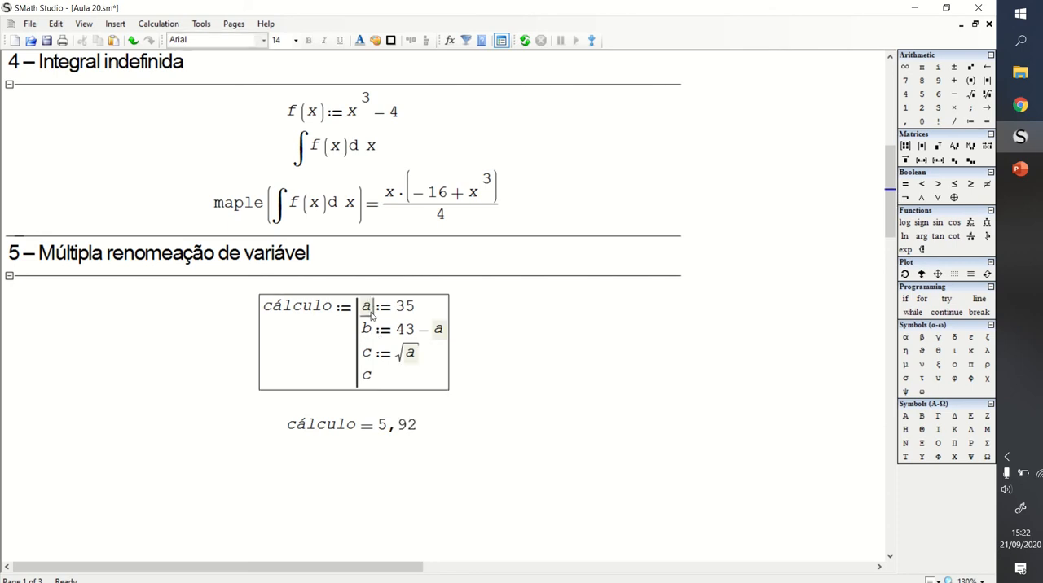
{"action": "double_click", "coordinate": [372, 313]}
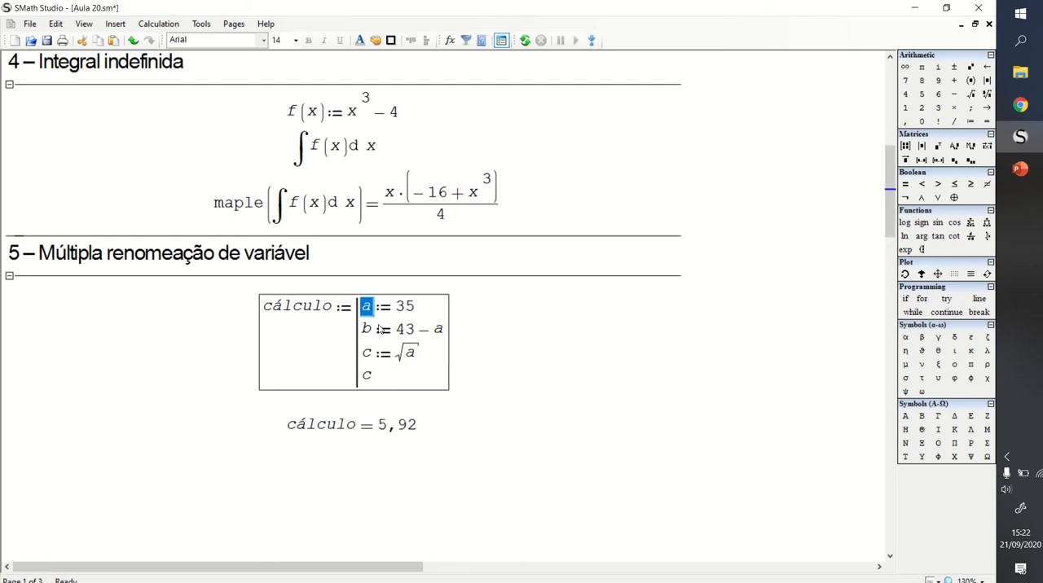
{"action": "type", "text": "z"}
{"action": "left_click", "coordinate": [401, 308]}
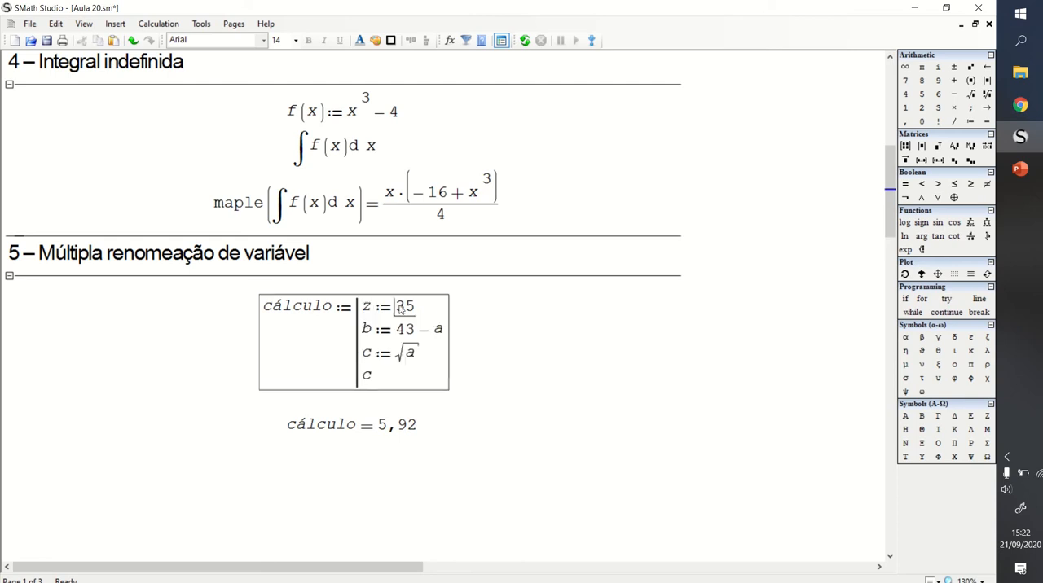
{"action": "double_click", "coordinate": [441, 329]}
{"action": "type", "text": "z"}
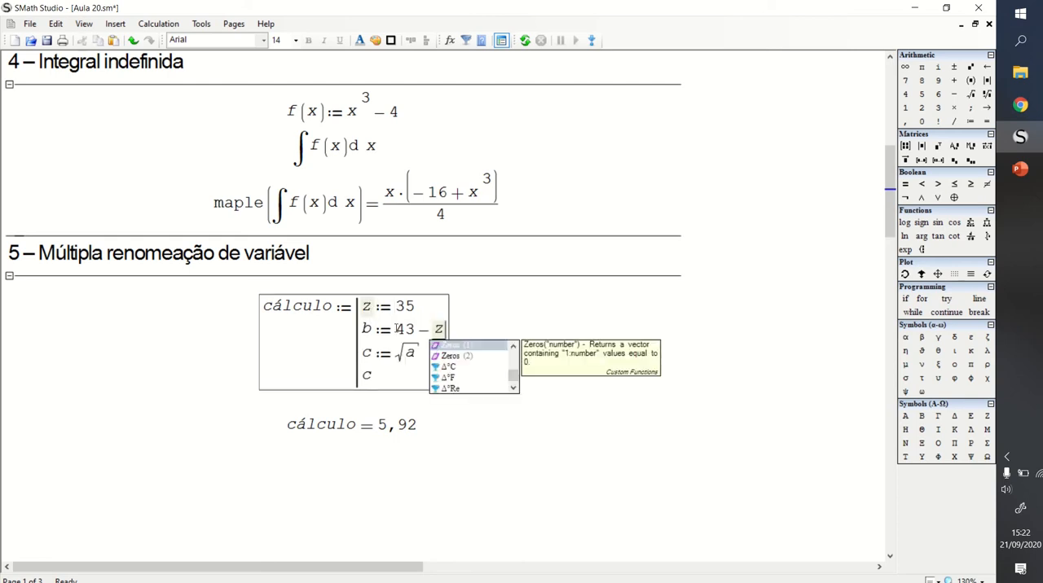
{"action": "double_click", "coordinate": [410, 353]}
{"action": "type", "text": "z"}
{"action": "left_click", "coordinate": [556, 344]}
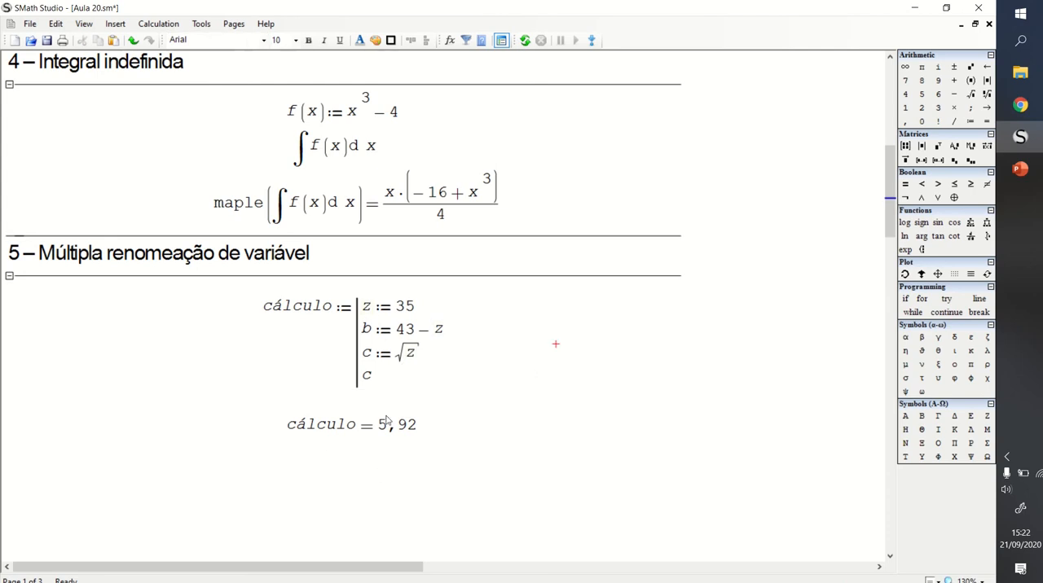
- Undo the individual renames of a to z in the cálculo block
{"action": "key", "text": "ctrl+z"}
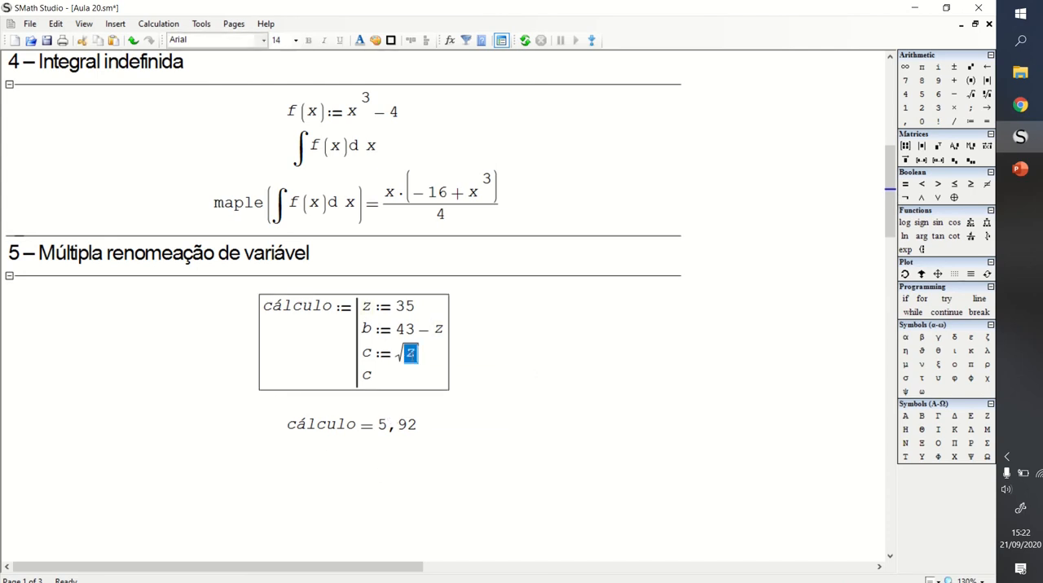
{"action": "key", "text": "ctrl+z"}
{"action": "key", "text": "ctrl+z"}
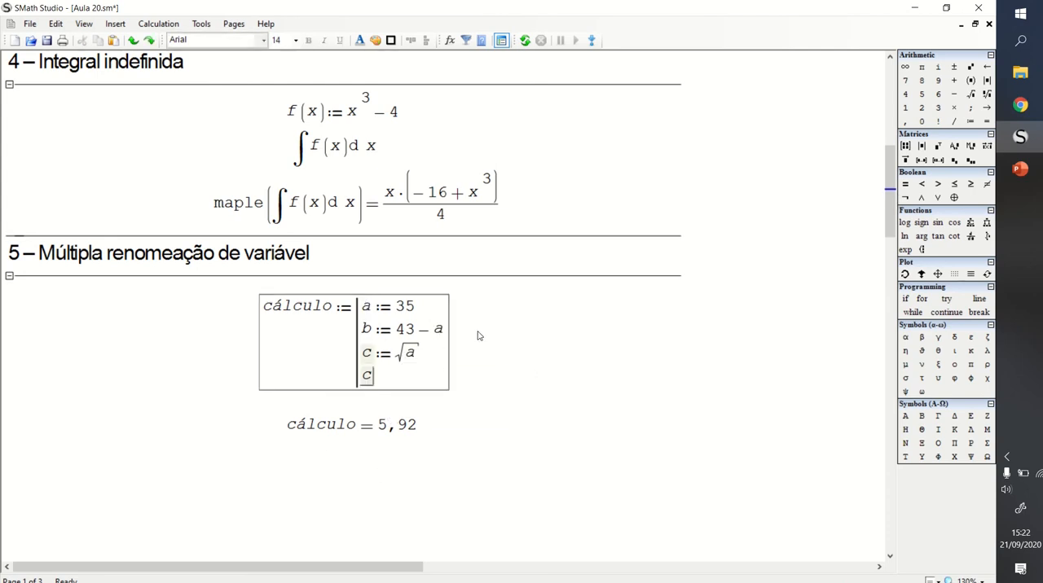
{"action": "left_click", "coordinate": [476, 328]}
- Rename all occurrences of a in the cálculo block to z simultaneously
{"action": "left_click", "coordinate": [368, 308]}
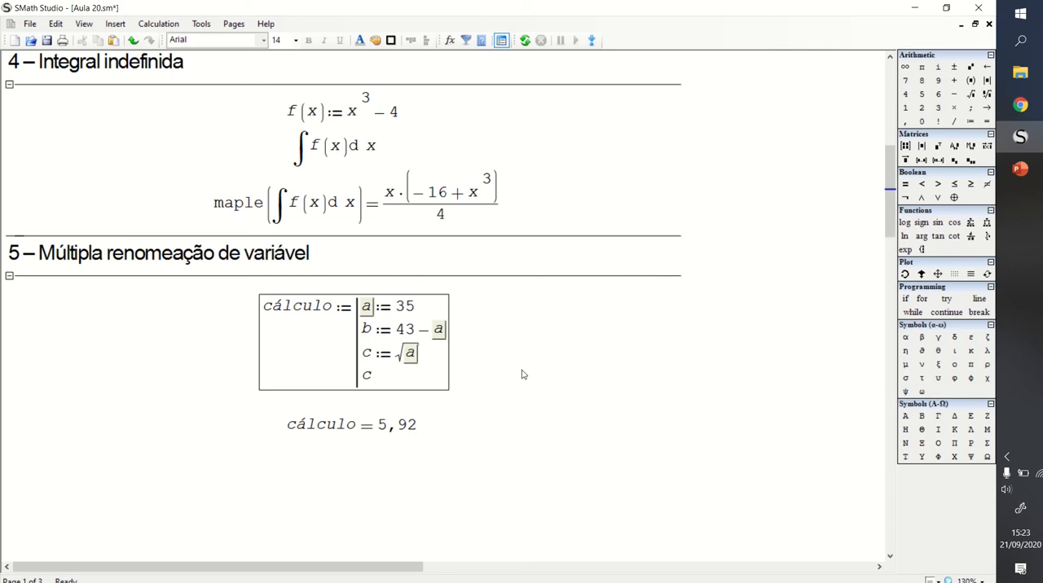
{"action": "key", "text": "BackSpace"}
{"action": "type", "text": "z"}
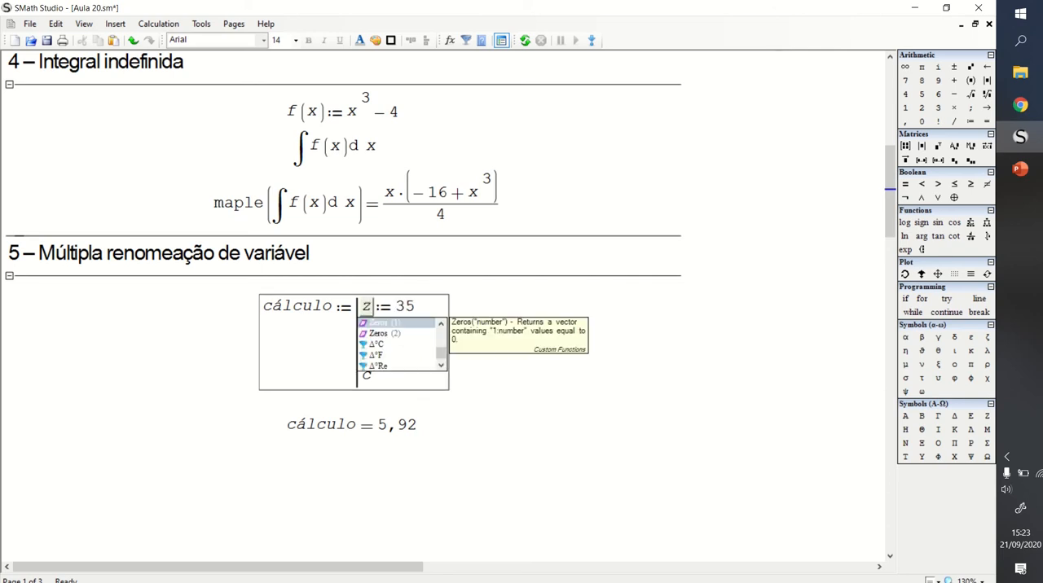
{"action": "left_click", "coordinate": [157, 360]}
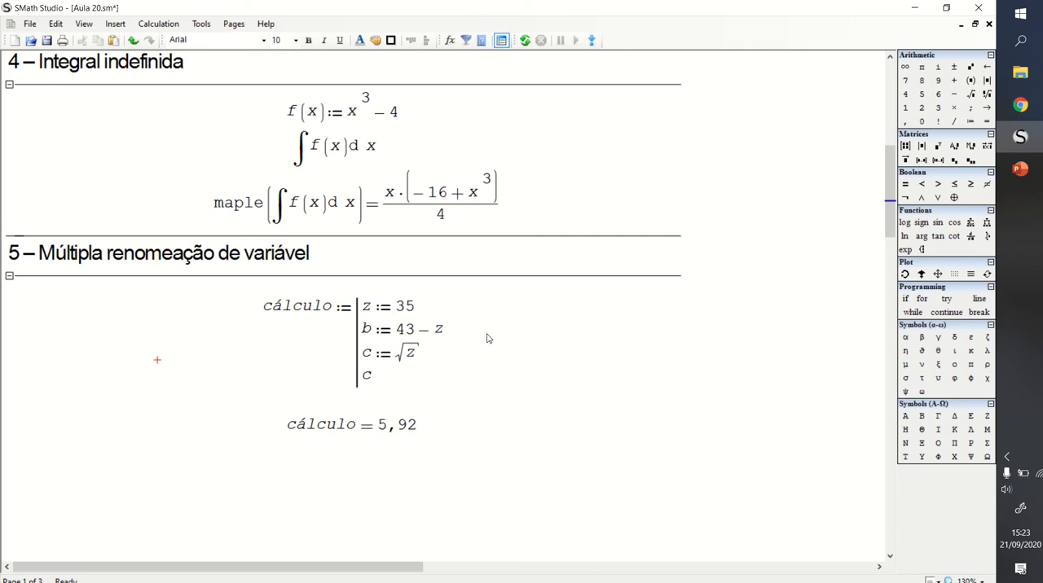
- Rename all occurrences of z in the cálculo block to drdrf simultaneously and move the evaluation farther down
{"action": "left_click", "coordinate": [370, 308]}
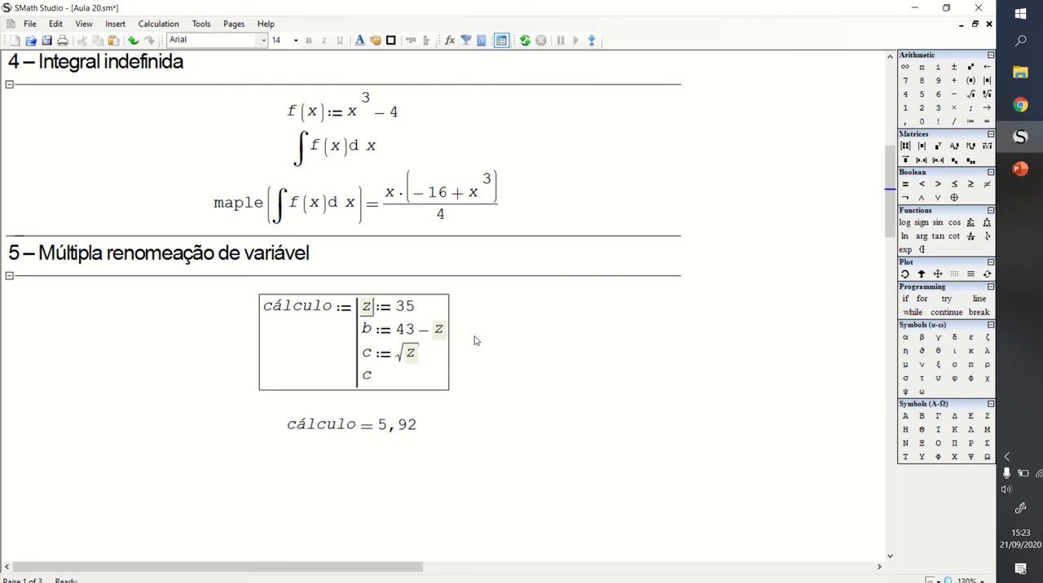
{"action": "key", "text": "F2"}
{"action": "key", "text": "BackSpace"}
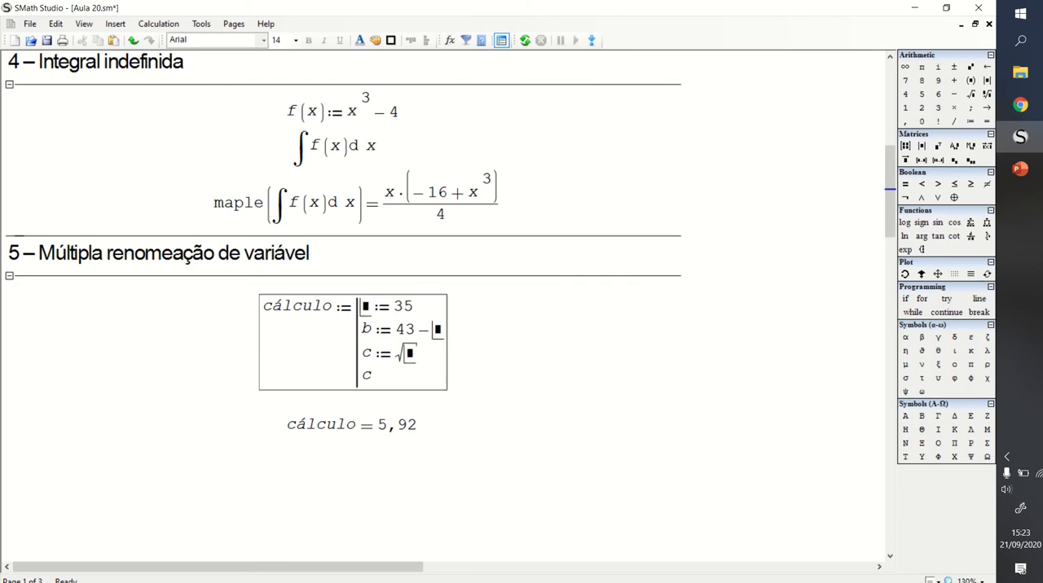
{"action": "type", "text": "drdrf"}
{"action": "key", "text": "Return"}
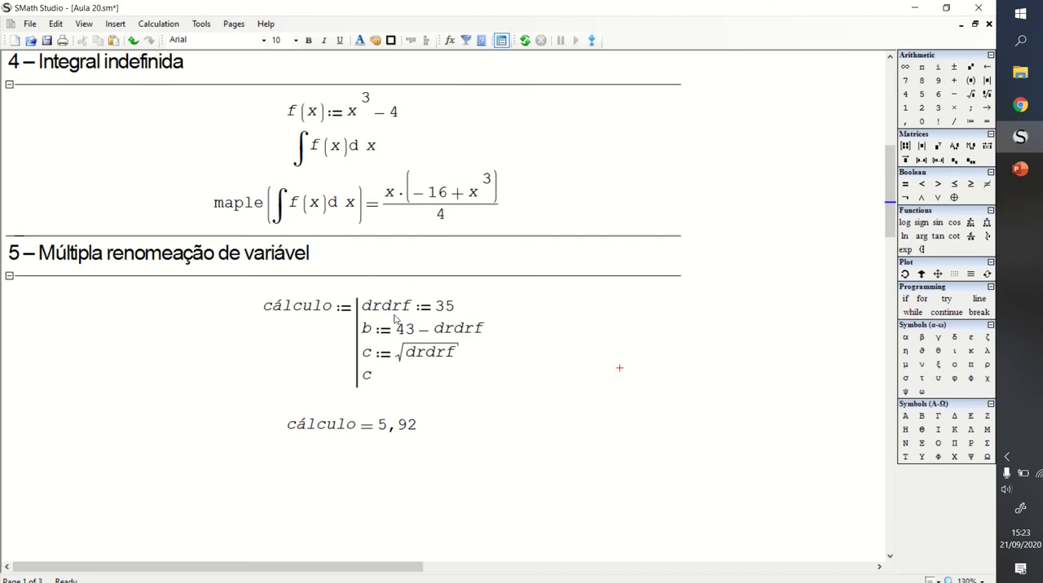
{"action": "left_click_drag", "start_coordinate": [454, 427], "coordinate": [393, 505]}
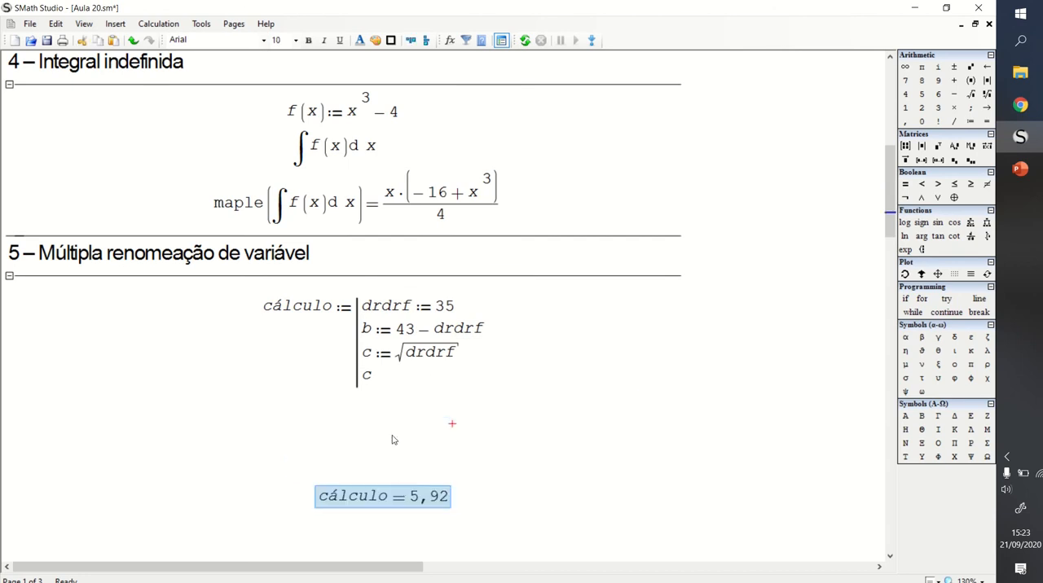
- Rename all occurrences of drdrf in the cálculo block back to a simultaneously
{"action": "double_click", "coordinate": [377, 312]}
{"action": "left_click", "coordinate": [424, 307]}
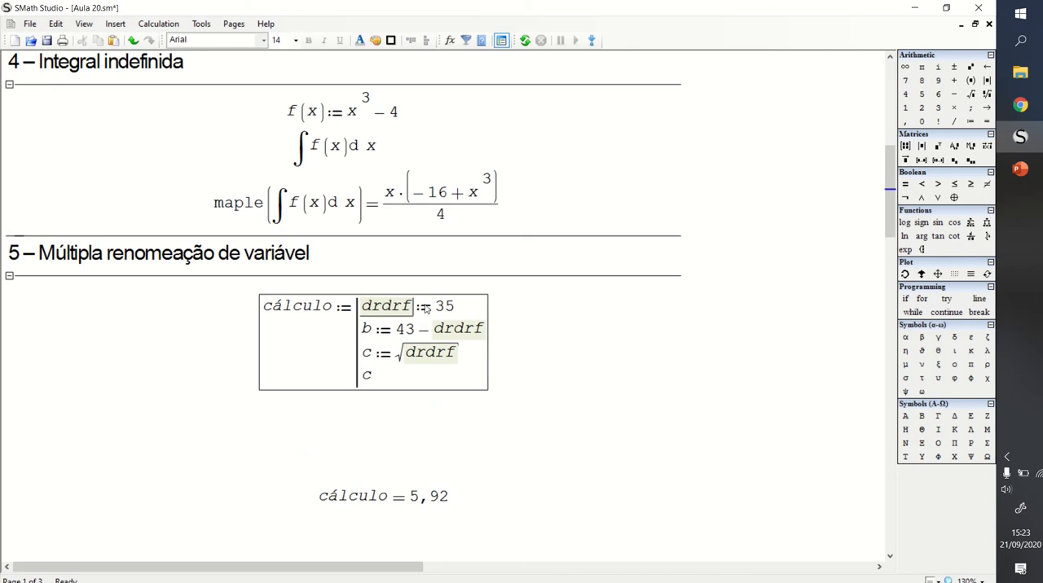
{"action": "key", "text": "BackSpace"}
{"action": "key", "text": "BackSpace"}
{"action": "key", "text": "BackSpace"}
{"action": "key", "text": "BackSpace"}
{"action": "key", "text": "BackSpace"}
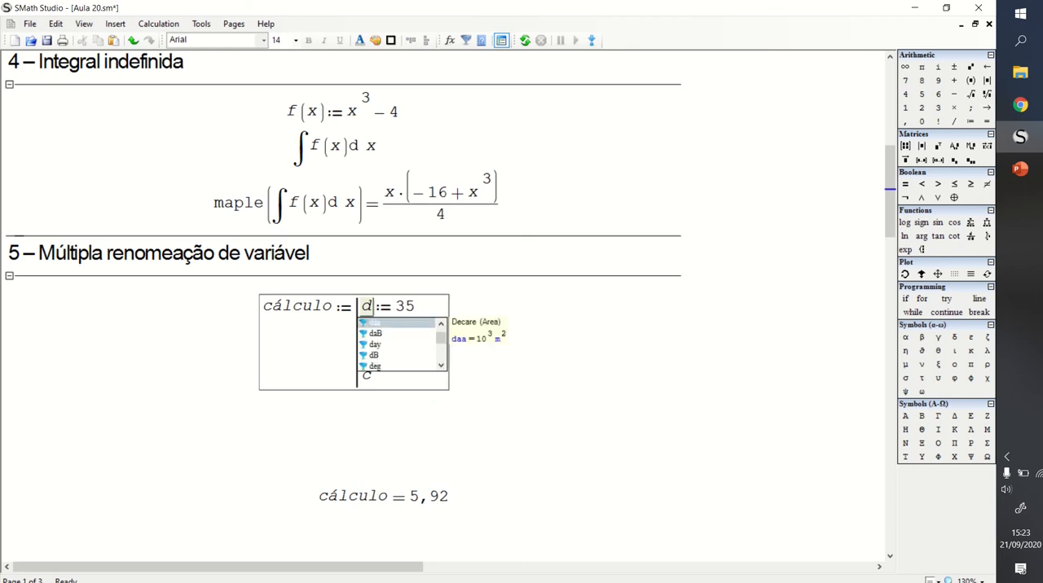
{"action": "type", "text": "a"}
{"action": "left_click", "coordinate": [445, 440]}
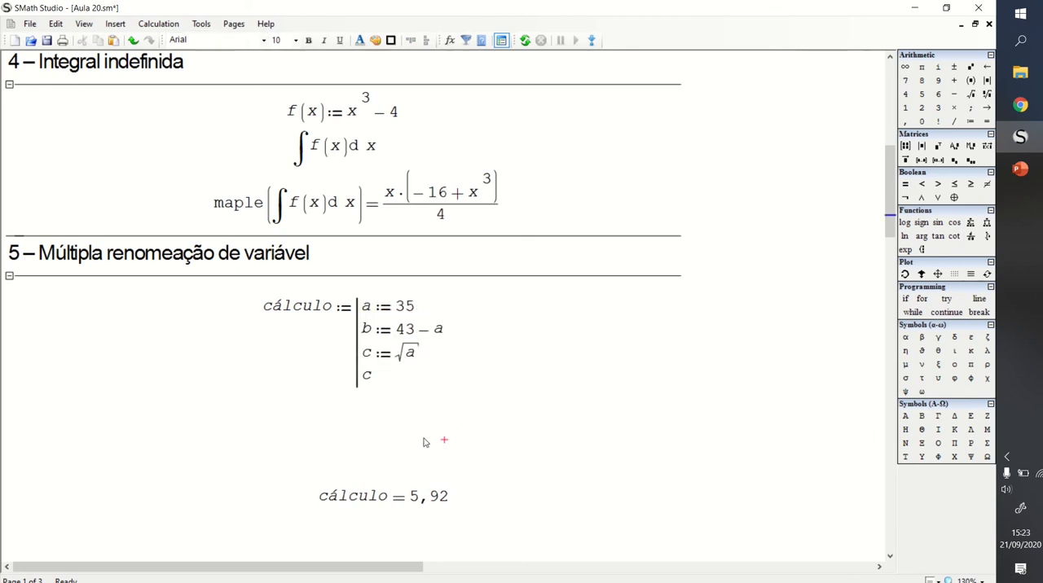
- Define a := 12 outside the program block, between the cálculo definition and its evaluation
{"action": "left_click", "coordinate": [389, 417]}
{"action": "type", "text": "a := "}
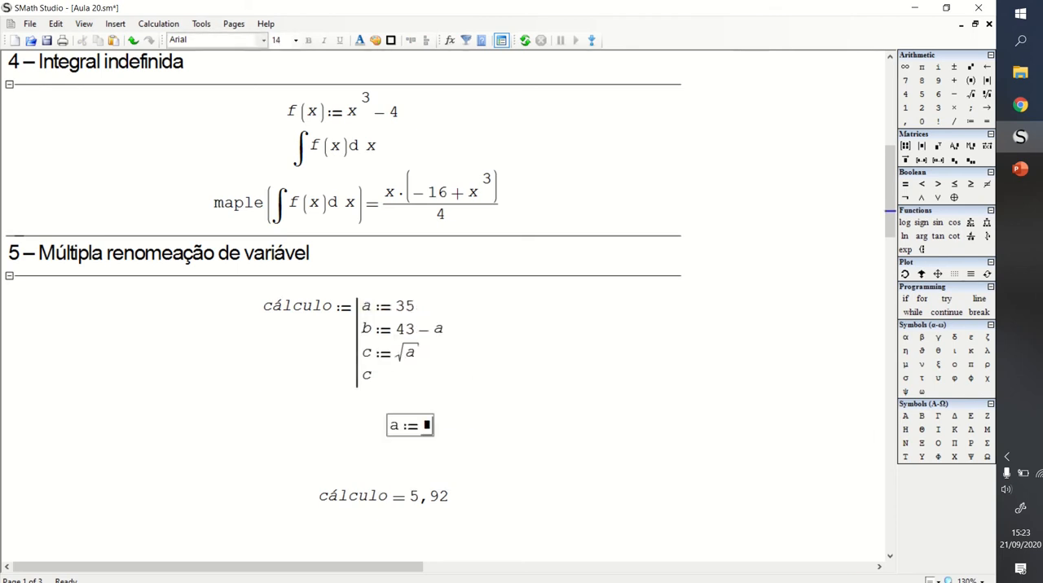
{"action": "type", "text": "12"}
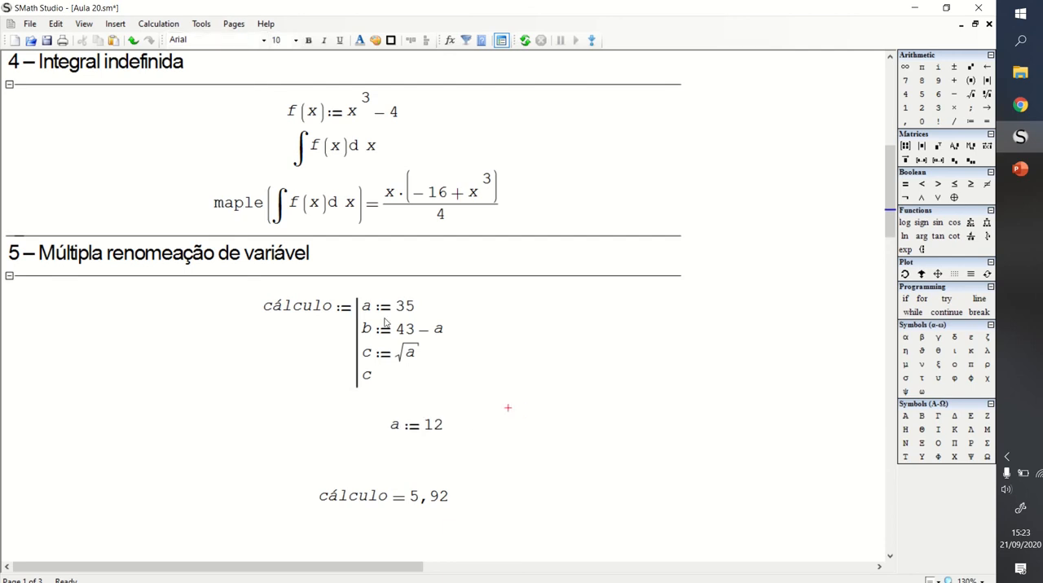
- Rename all occurrences of a inside the cálculo block to bbb simultaneously
{"action": "left_click", "coordinate": [368, 308]}
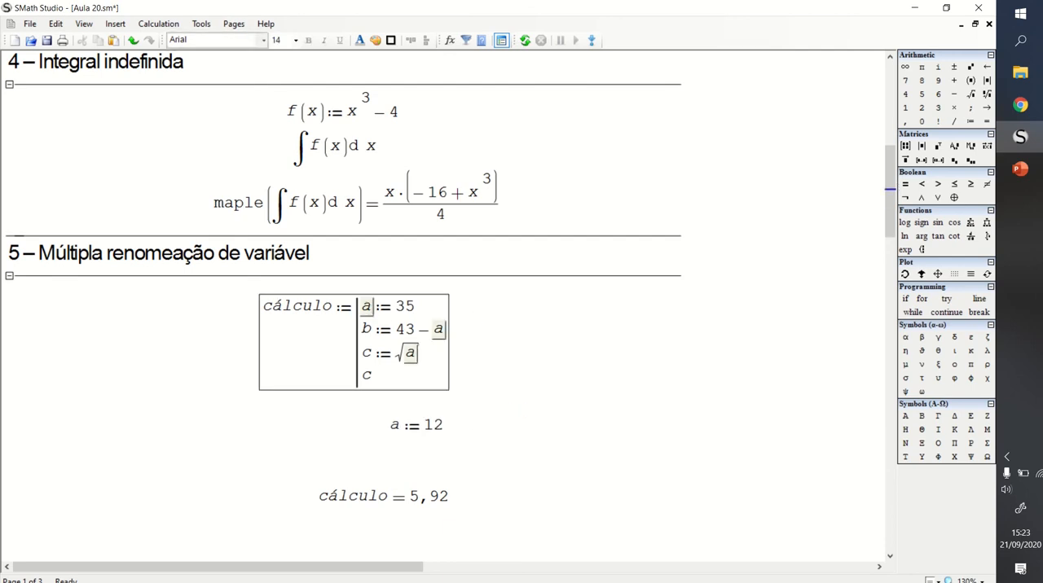
{"action": "key", "text": "BackSpace"}
{"action": "type", "text": "bbb"}
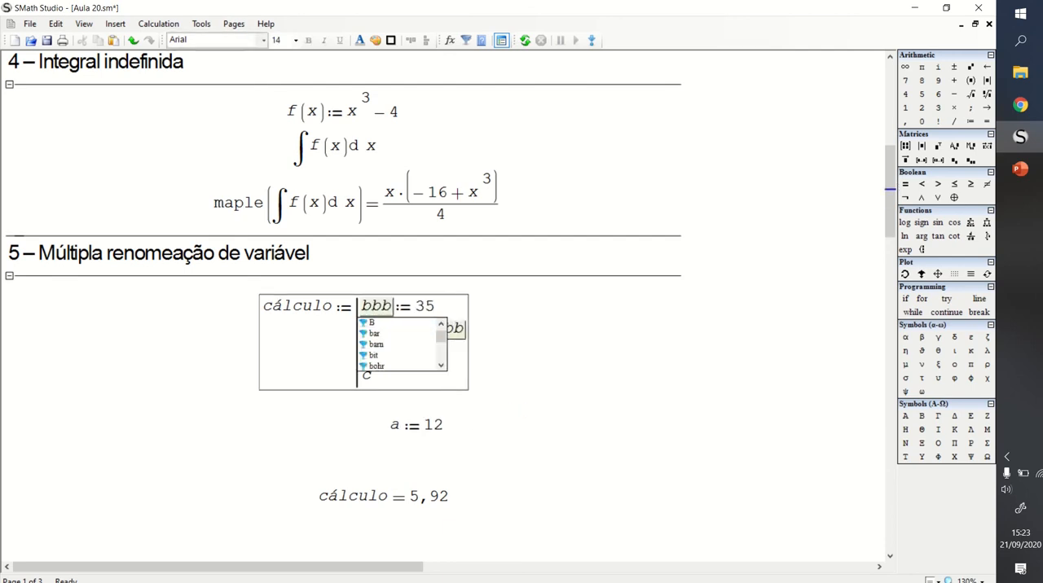
{"action": "left_click", "coordinate": [579, 384]}
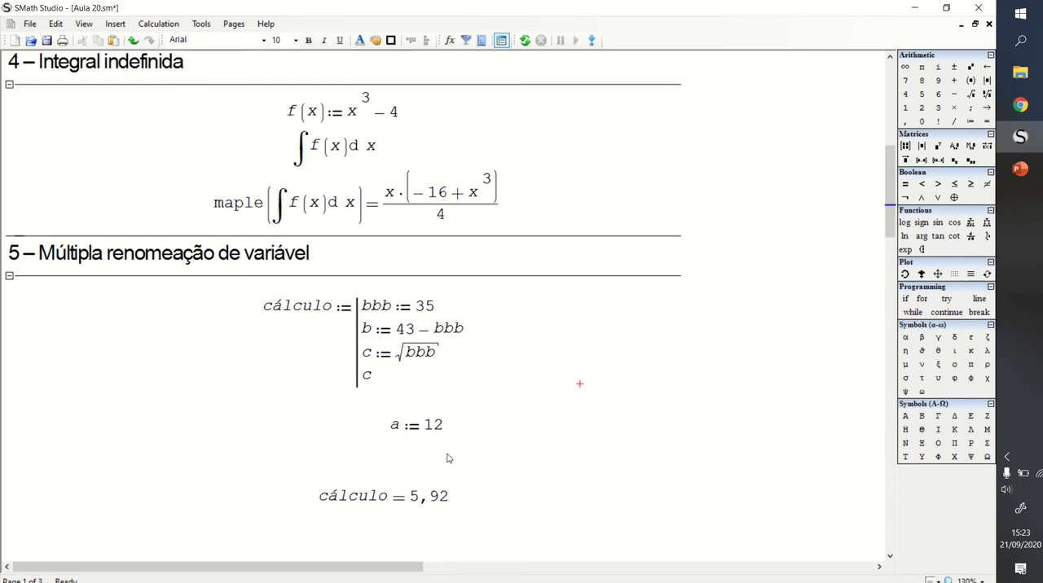
- Move the a := 12 definition and the cálculo evaluation up and to the left so they sit close beneath the block
{"action": "left_click_drag", "start_coordinate": [446, 472], "coordinate": [406, 458]}
{"action": "left_click_drag", "start_coordinate": [476, 407], "coordinate": [386, 406]}
{"action": "left_click_drag", "start_coordinate": [452, 432], "coordinate": [422, 455]}
{"action": "left_click_drag", "start_coordinate": [422, 456], "coordinate": [423, 439]}
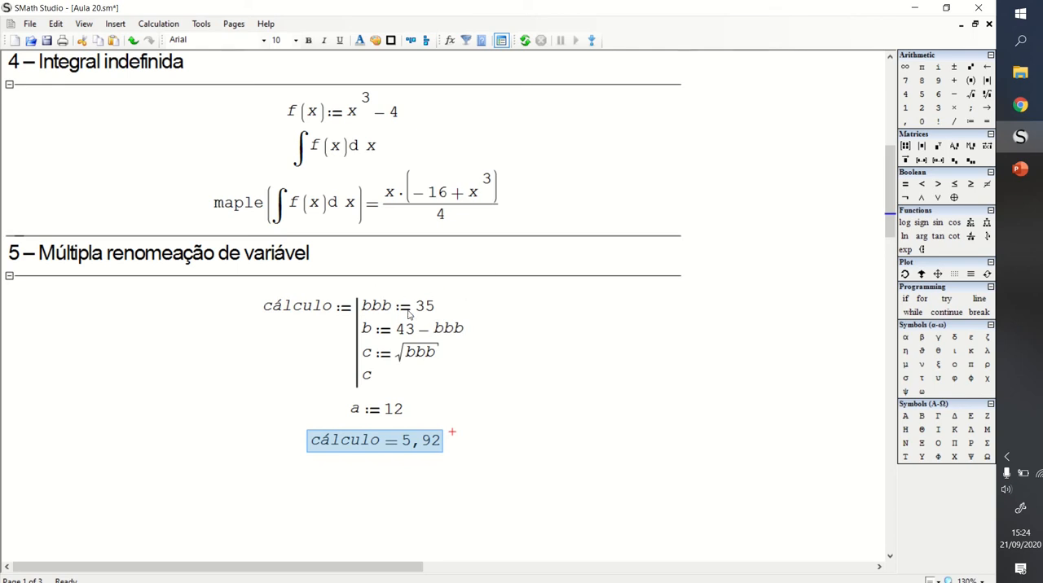
- Move the cálculo block, a := 12 and the evaluation together slightly up and right, and shorten section 5 to end just below them
{"action": "left_click_drag", "start_coordinate": [377, 310], "coordinate": [393, 343]}
{"action": "left_click", "coordinate": [586, 352]}
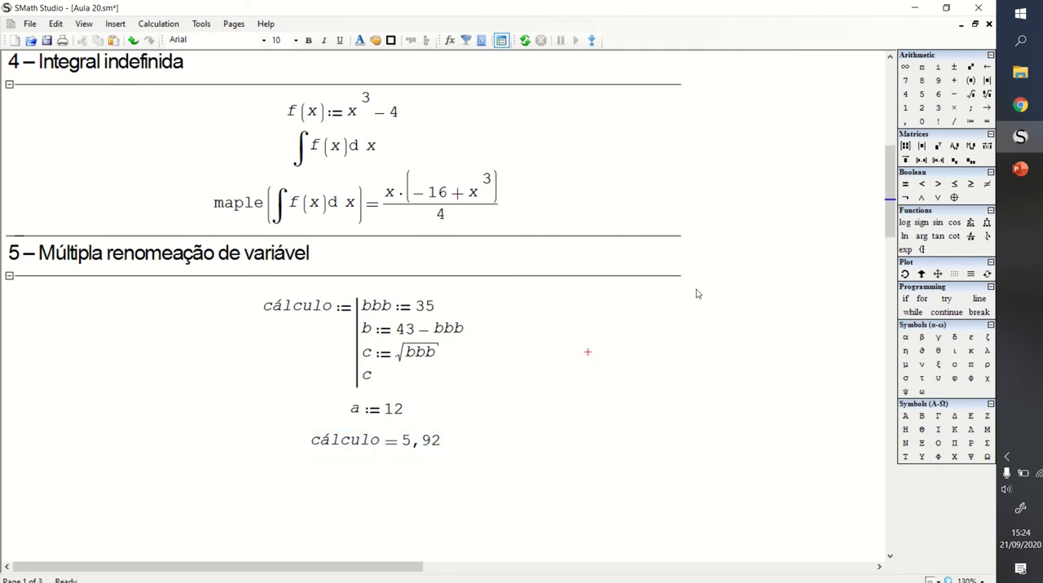
{"action": "left_click_drag", "start_coordinate": [483, 313], "coordinate": [260, 460]}
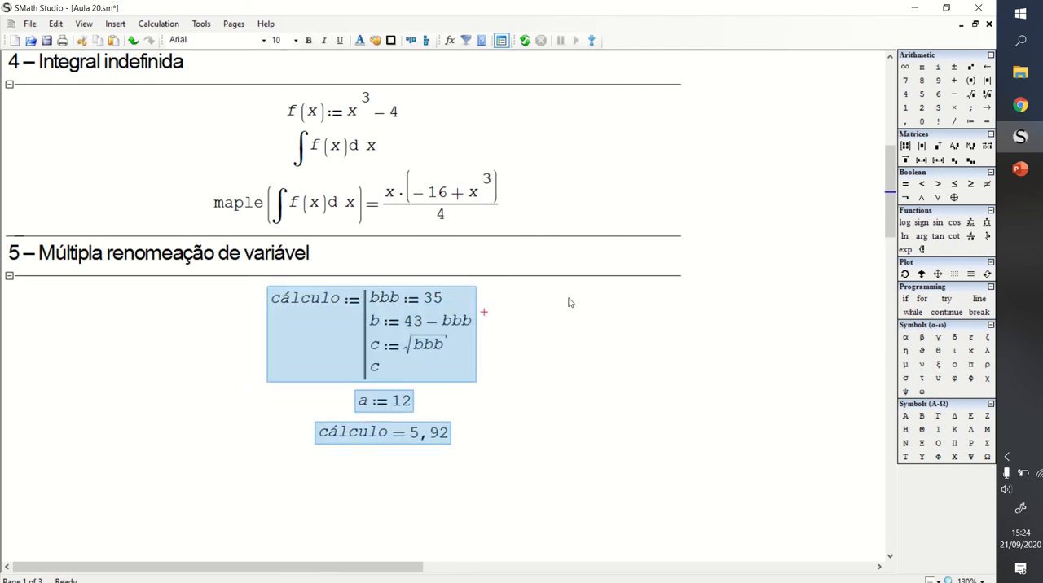
{"action": "left_click", "coordinate": [595, 432]}
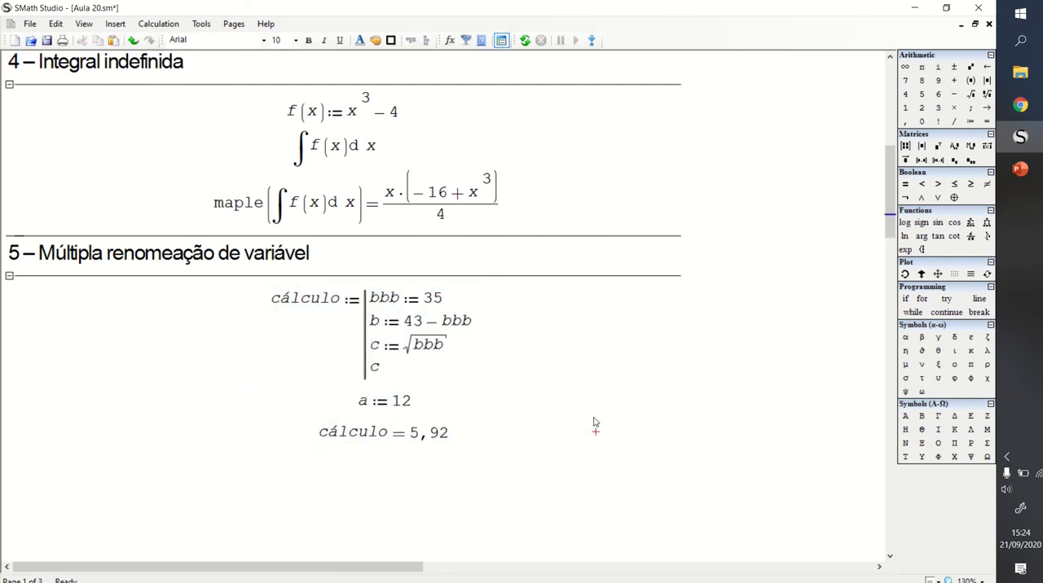
{"action": "left_click", "coordinate": [540, 352]}
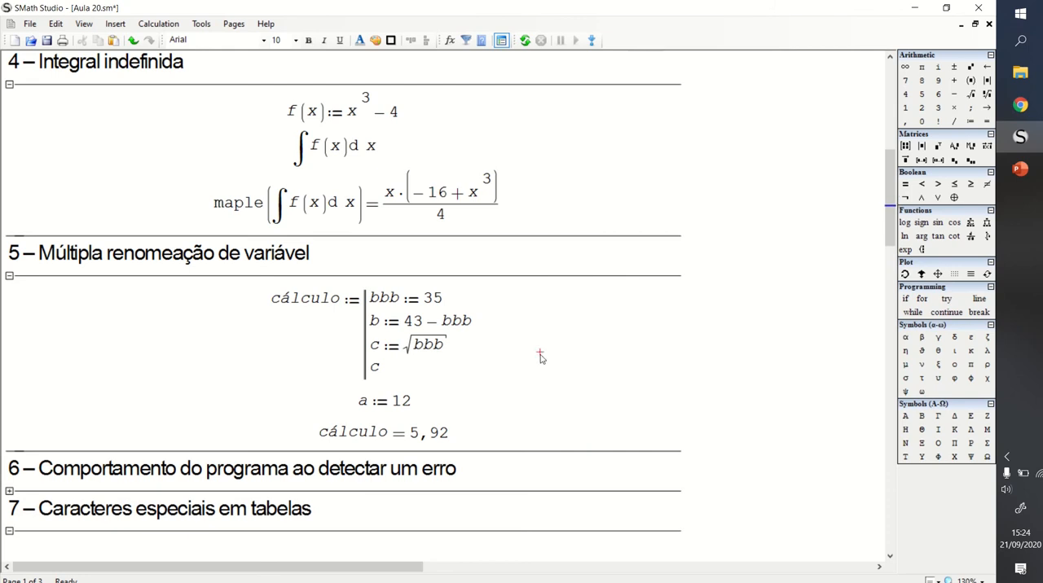
- Expand section 6 on error behaviour, extend its area downward, and place the insertion point inside it
{"action": "scroll", "coordinate": [541, 361], "scroll_direction": "down", "scroll_amount": 5}
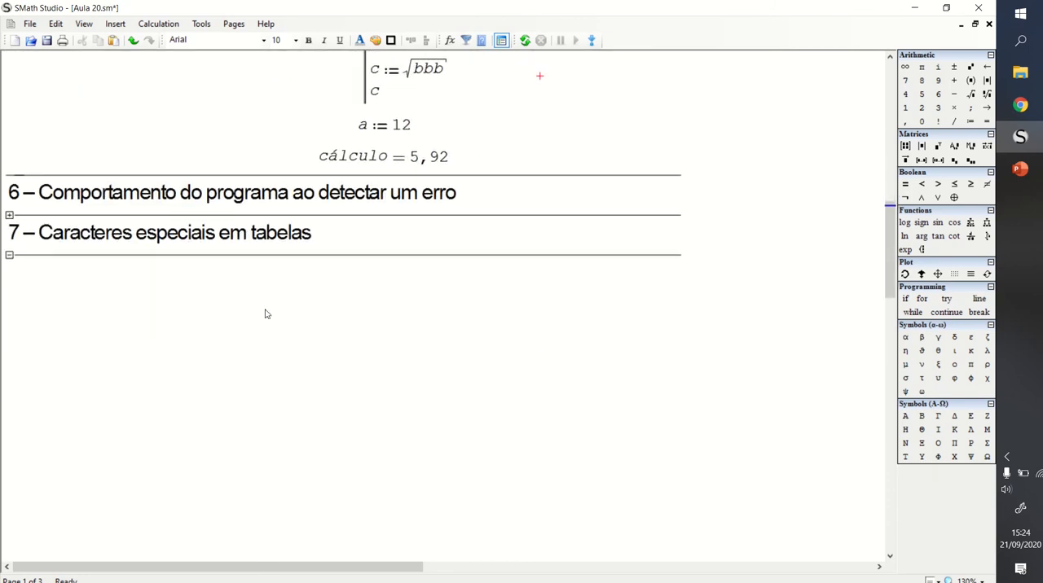
{"action": "left_click", "coordinate": [9, 216]}
{"action": "left_click", "coordinate": [349, 308]}
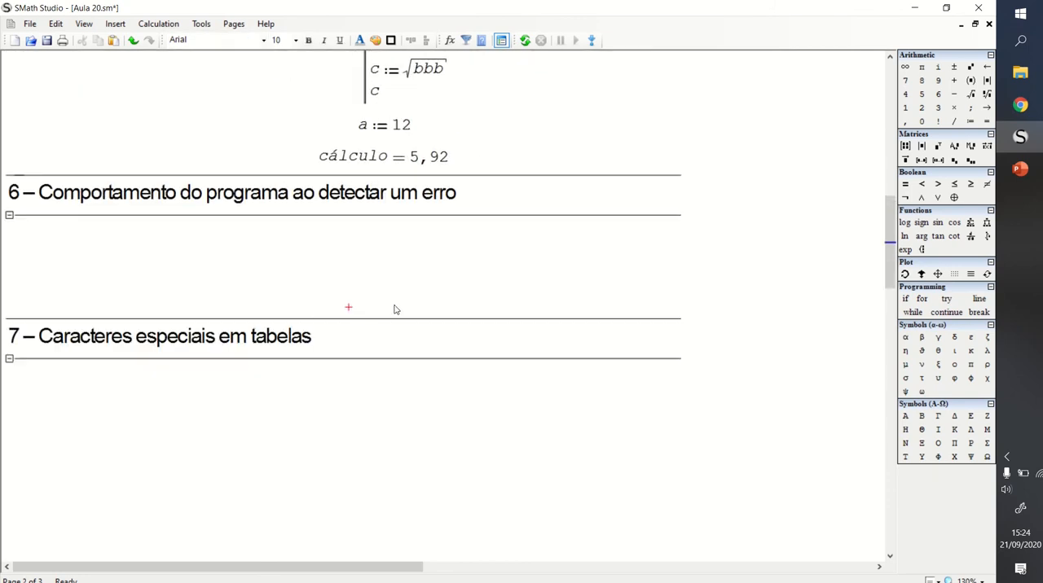
{"action": "left_click", "coordinate": [372, 253]}
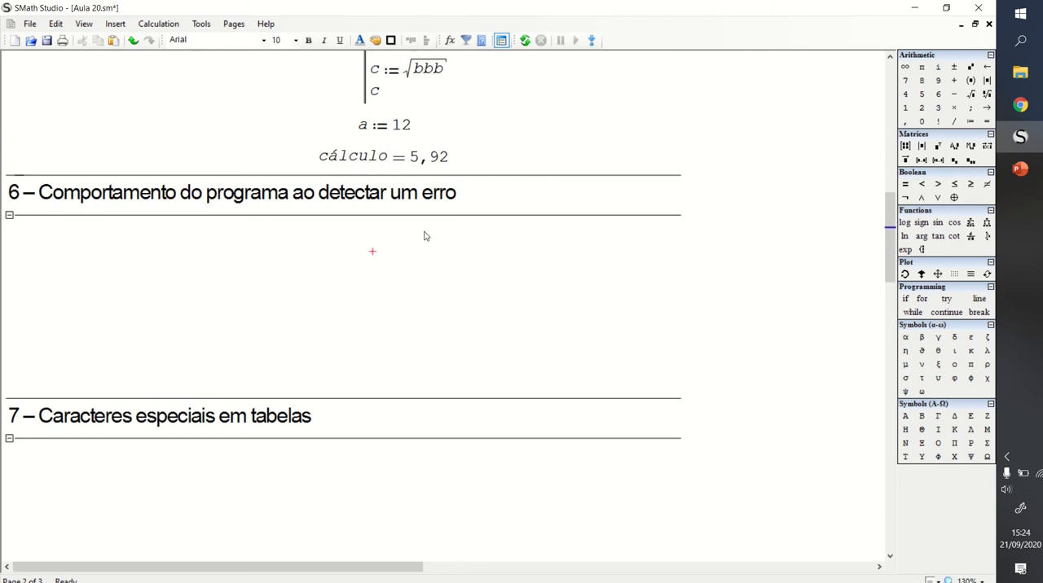
{"action": "left_click", "coordinate": [364, 284]}
{"action": "scroll", "coordinate": [404, 257], "scroll_direction": "up", "scroll_amount": 2}
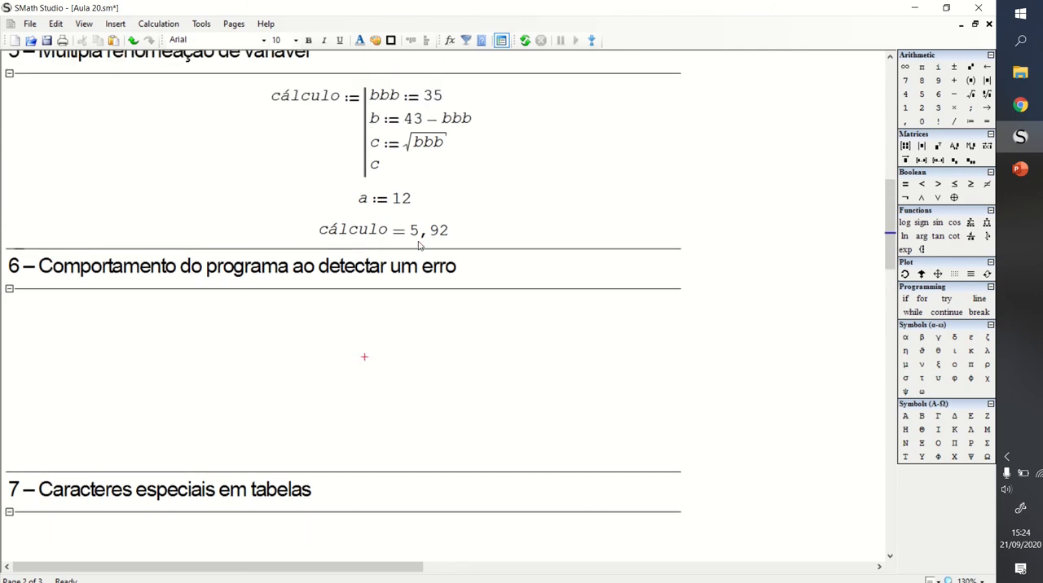
{"action": "scroll", "coordinate": [412, 268], "scroll_direction": "down", "scroll_amount": 2}
{"action": "left_click", "coordinate": [325, 243]}
{"action": "left_click", "coordinate": [342, 291]}
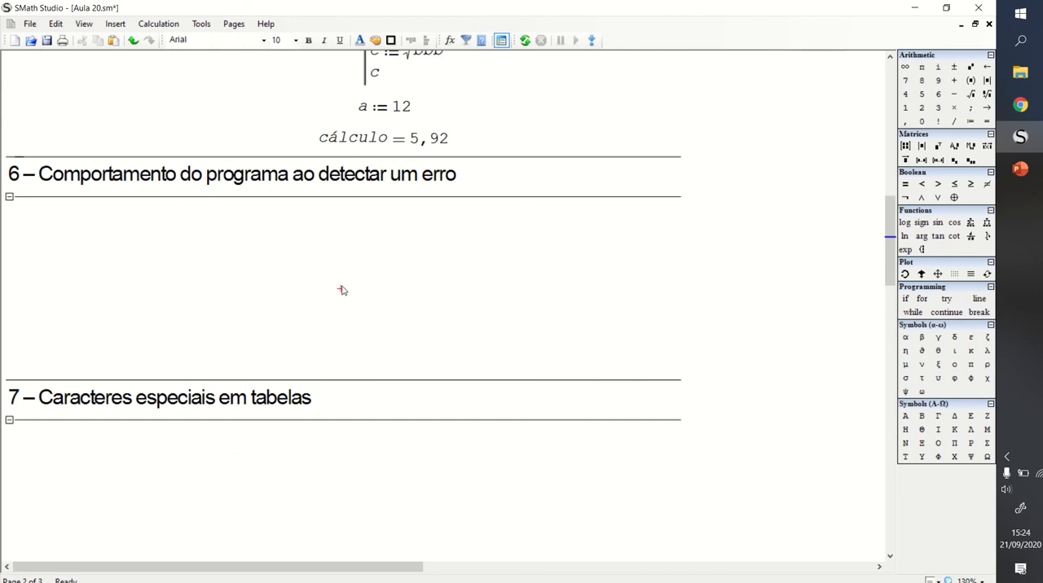
- Define d := 40 in section 6 and evaluate d on a line beneath the definition
{"action": "type", "text": "d :="}
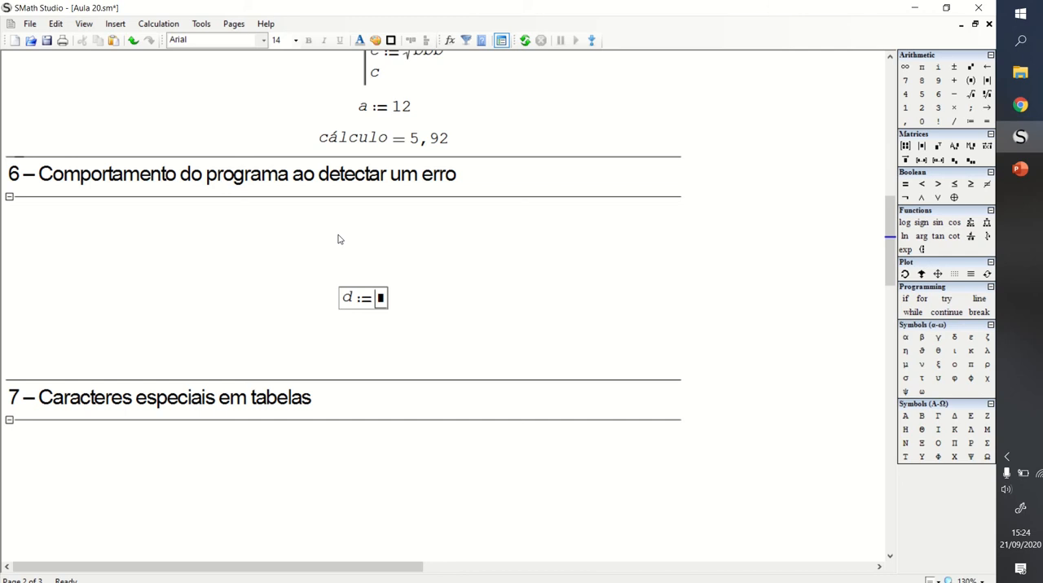
{"action": "key", "text": "BackSpace"}
{"action": "left_click", "coordinate": [351, 244]}
{"action": "type", "text": "d:= "}
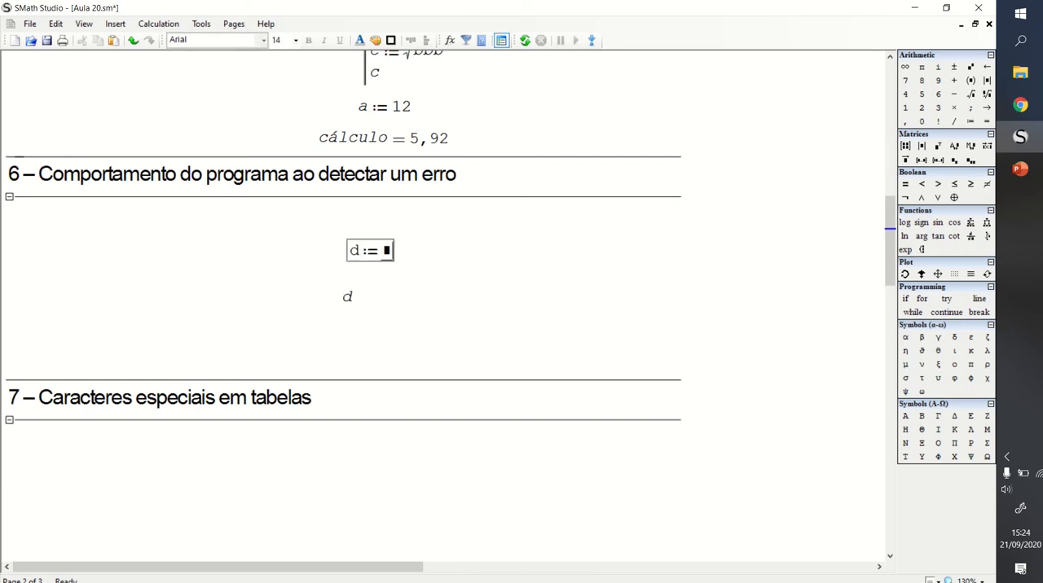
{"action": "type", "text": "40"}
{"action": "left_click", "coordinate": [426, 264]}
{"action": "left_click", "coordinate": [353, 297]}
{"action": "type", "text": "="}
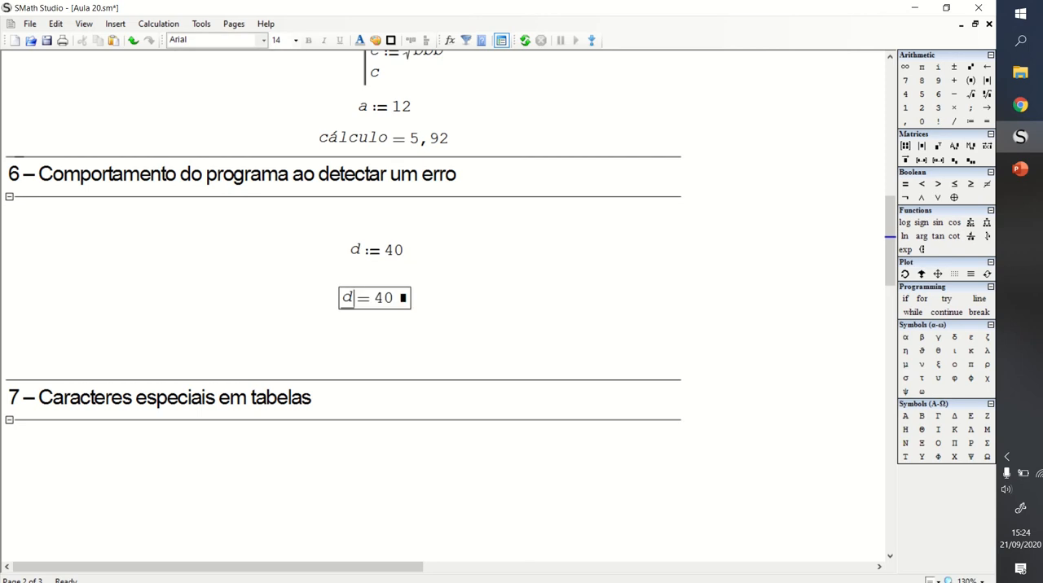
{"action": "left_click", "coordinate": [451, 286]}
- Delete the d := 40 definition, check the error on d, and move the d evaluation up into the freed spot
{"action": "left_click_drag", "start_coordinate": [427, 249], "coordinate": [323, 275]}
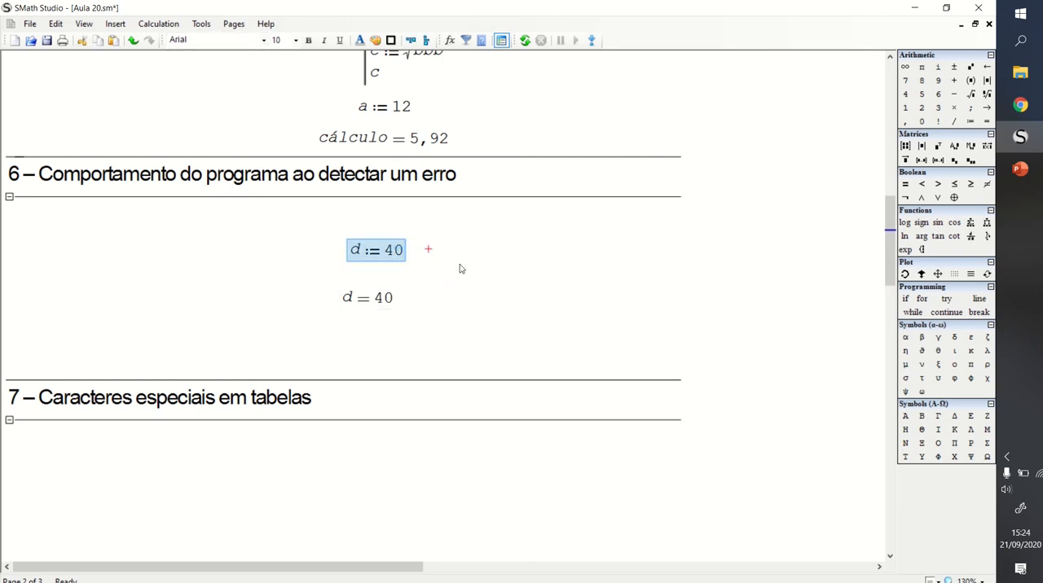
{"action": "key", "text": "Delete"}
{"action": "left_click", "coordinate": [476, 265]}
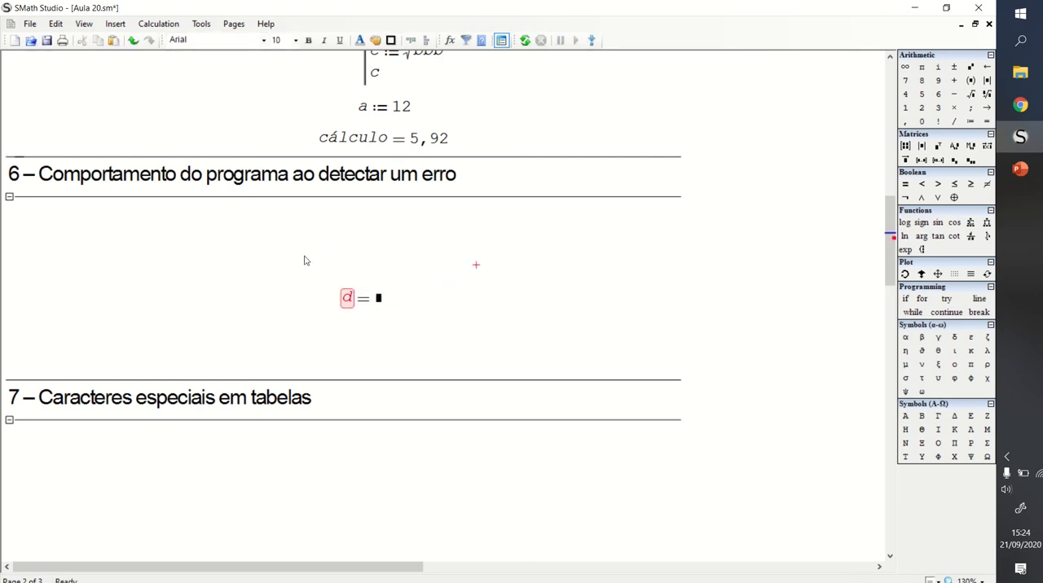
{"action": "mouse_move", "coordinate": [352, 302]}
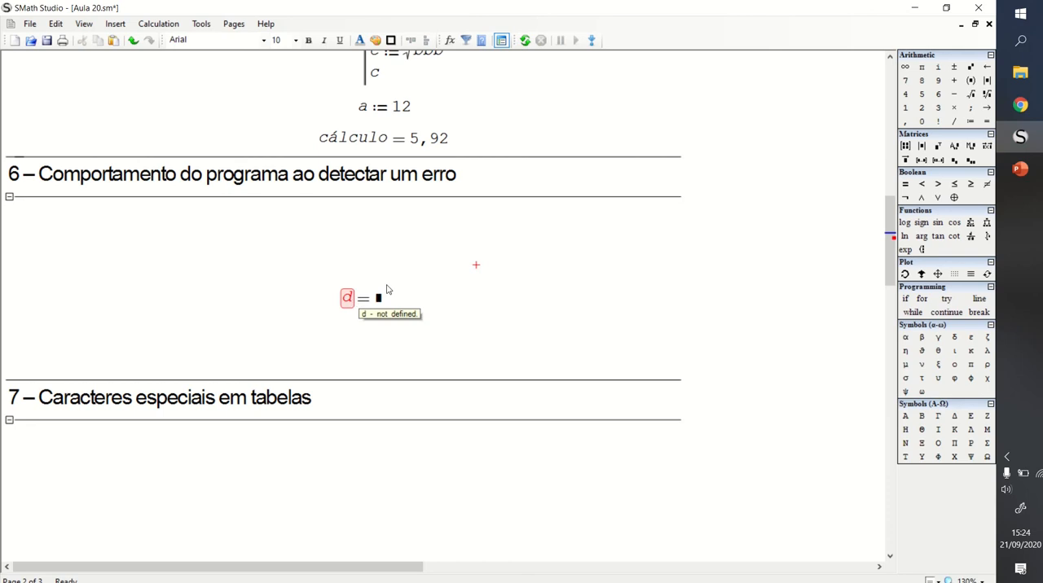
{"action": "left_click_drag", "start_coordinate": [427, 273], "coordinate": [364, 253]}
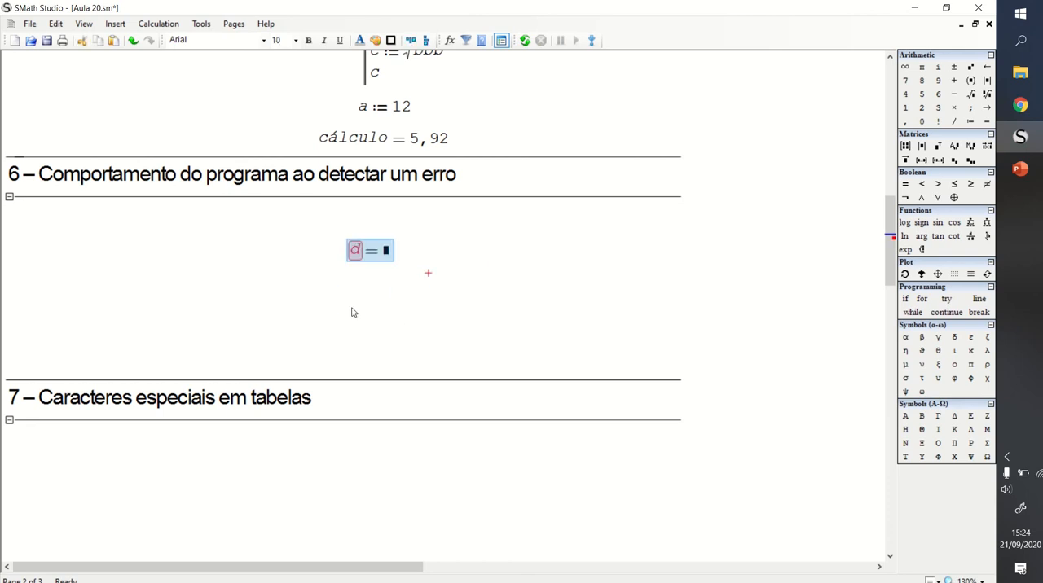
- Define f := 34 beneath the d evaluation and evaluate f below it
{"action": "left_click", "coordinate": [356, 299]}
{"action": "left_click", "coordinate": [349, 298]}
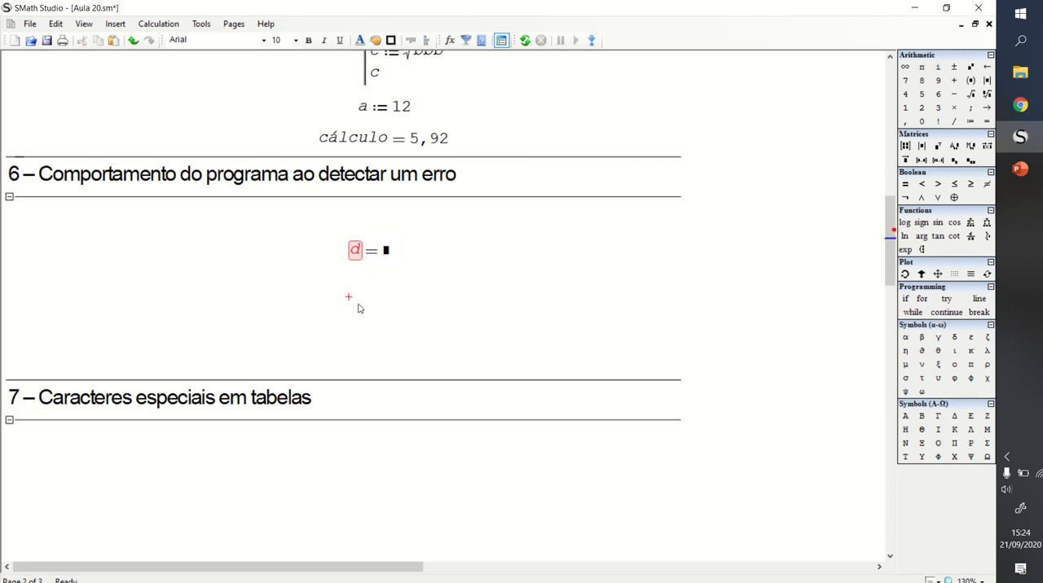
{"action": "type", "text": "e"}
{"action": "key", "text": "BackSpace"}
{"action": "type", "text": "f := 34"}
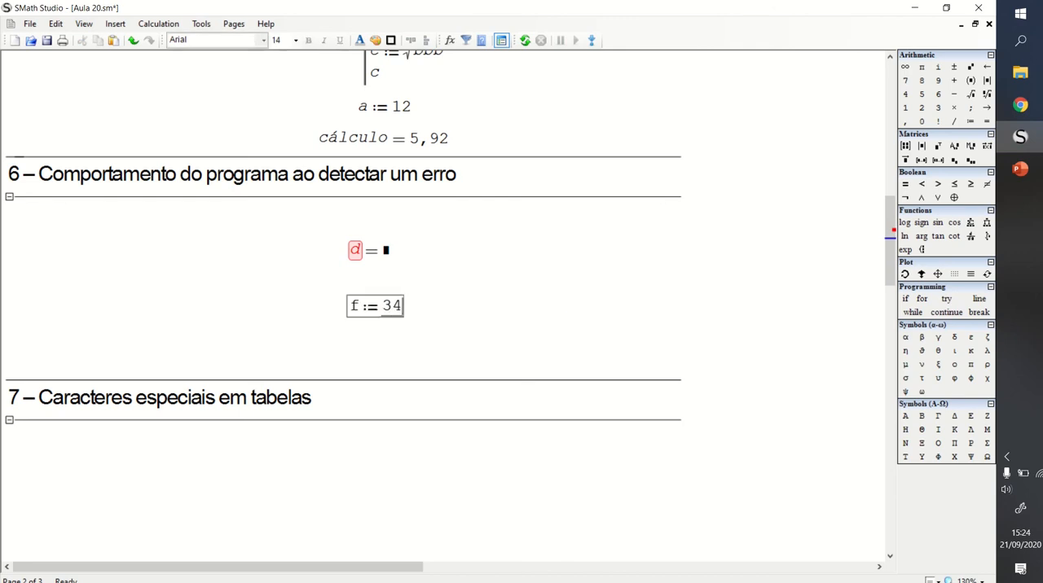
{"action": "left_click", "coordinate": [348, 344]}
{"action": "type", "text": "f="}
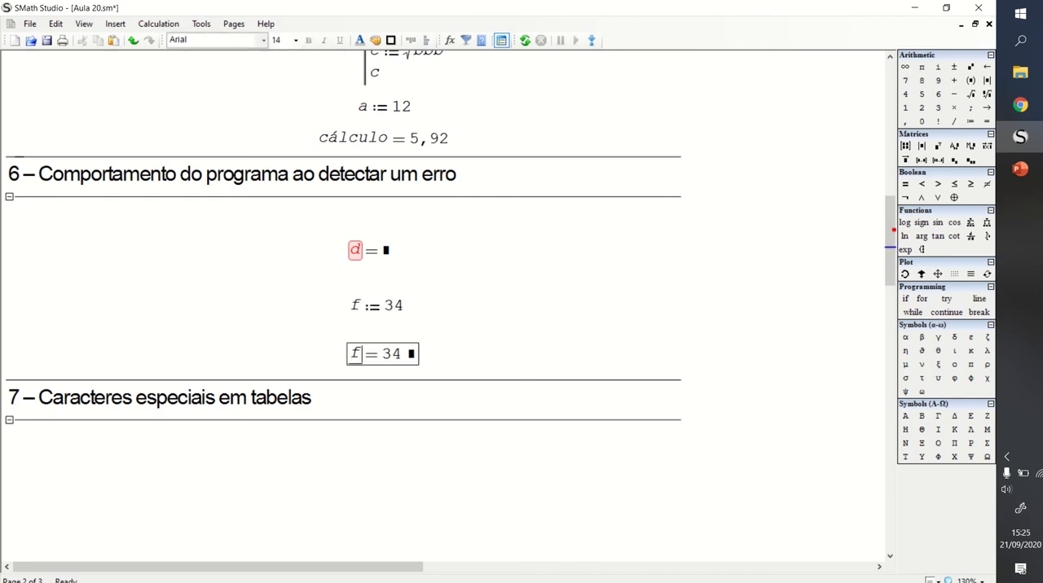
{"action": "left_click", "coordinate": [452, 319]}
- Delete the f := 34 definition and move the f evaluation up so it lines up beneath the d evaluation
{"action": "left_click_drag", "start_coordinate": [444, 296], "coordinate": [362, 319]}
{"action": "key", "text": "Delete"}
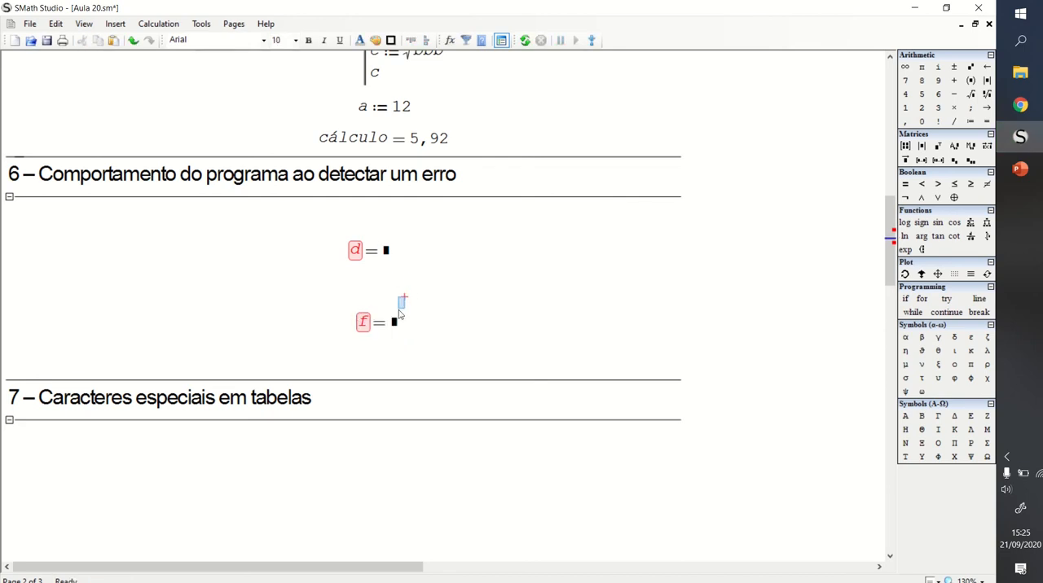
{"action": "key", "text": "Left"}
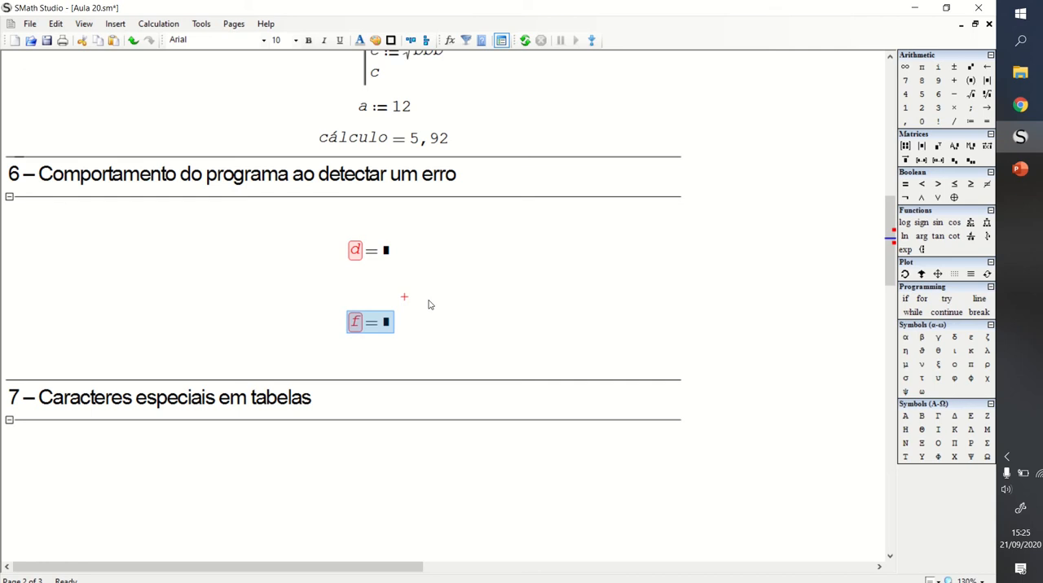
{"action": "left_click", "coordinate": [420, 281]}
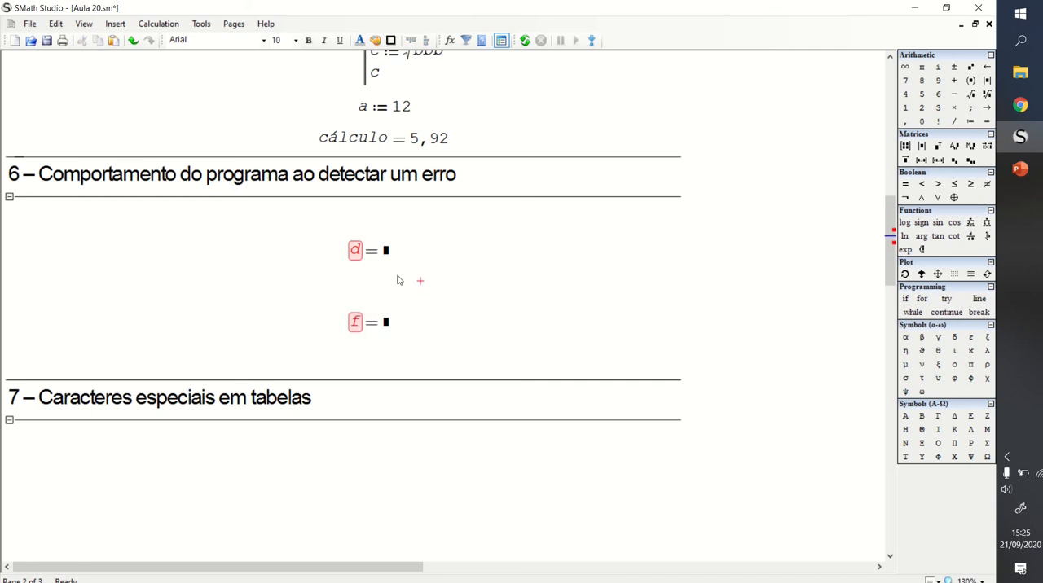
{"action": "left_click", "coordinate": [418, 272]}
- Save the worksheet and set the calculation's On error behaviour to Pause
{"action": "left_click", "coordinate": [47, 41]}
{"action": "left_click", "coordinate": [173, 28]}
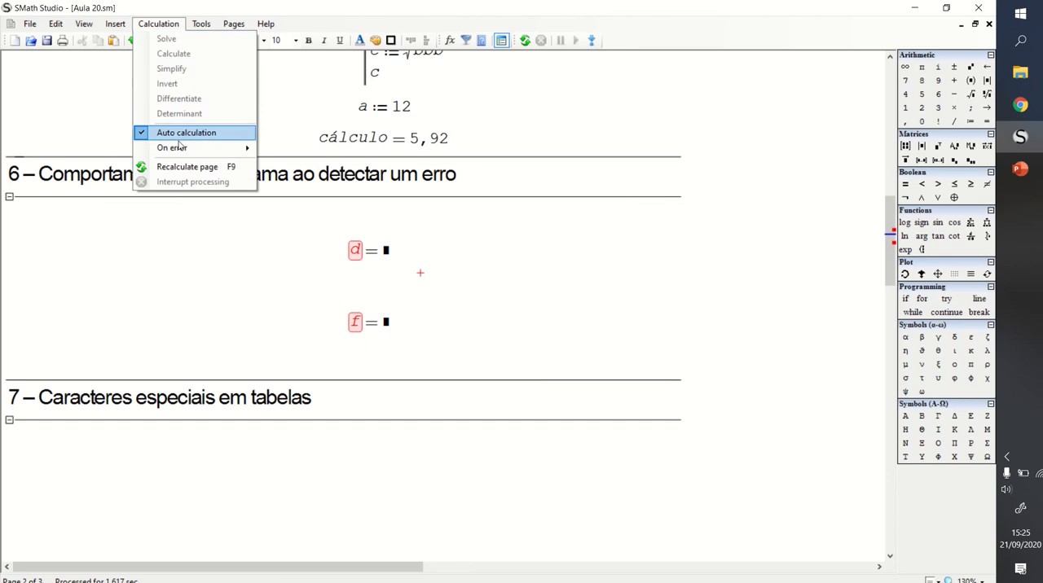
{"action": "mouse_move", "coordinate": [180, 147]}
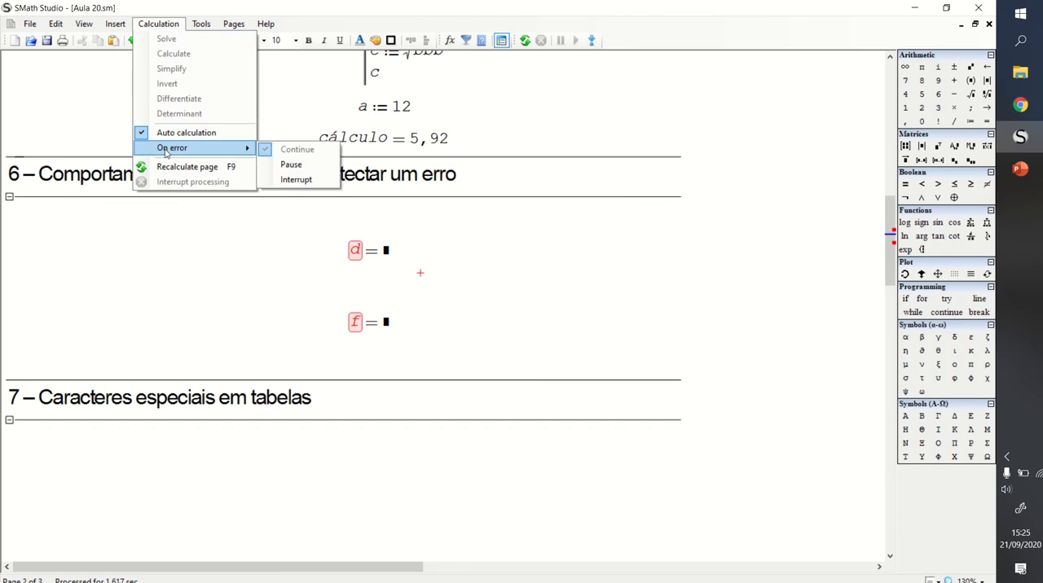
{"action": "left_click", "coordinate": [291, 165]}
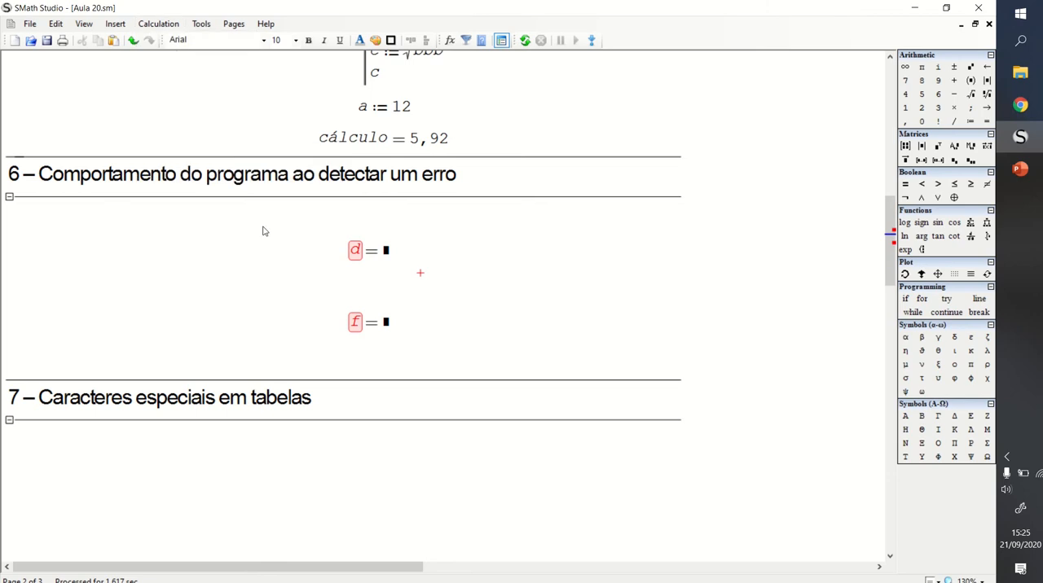
- Recalculate the page, examine the debugging data for the paused d expression, and interrupt the processing
{"action": "left_click", "coordinate": [525, 40]}
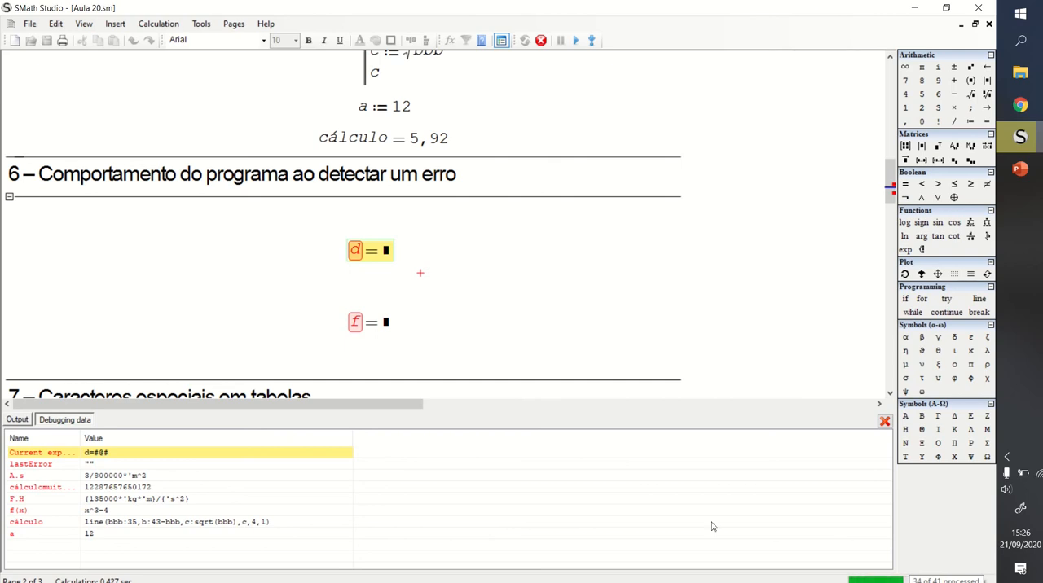
{"action": "mouse_move", "coordinate": [372, 256]}
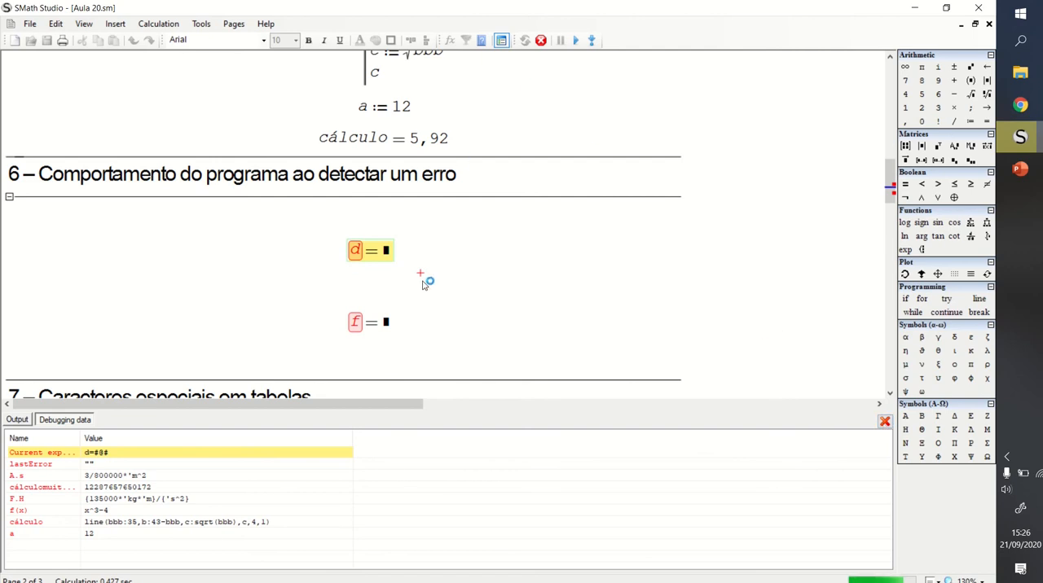
{"action": "left_click", "coordinate": [540, 40]}
{"action": "left_click", "coordinate": [478, 348]}
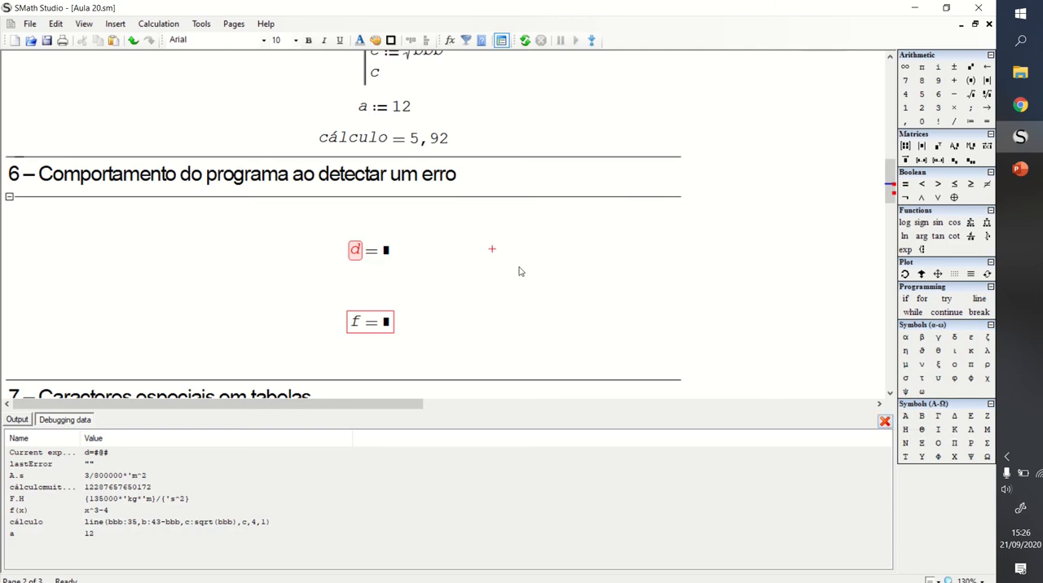
- Set the calculation's On error behaviour to Interrupt
{"action": "left_click", "coordinate": [158, 24]}
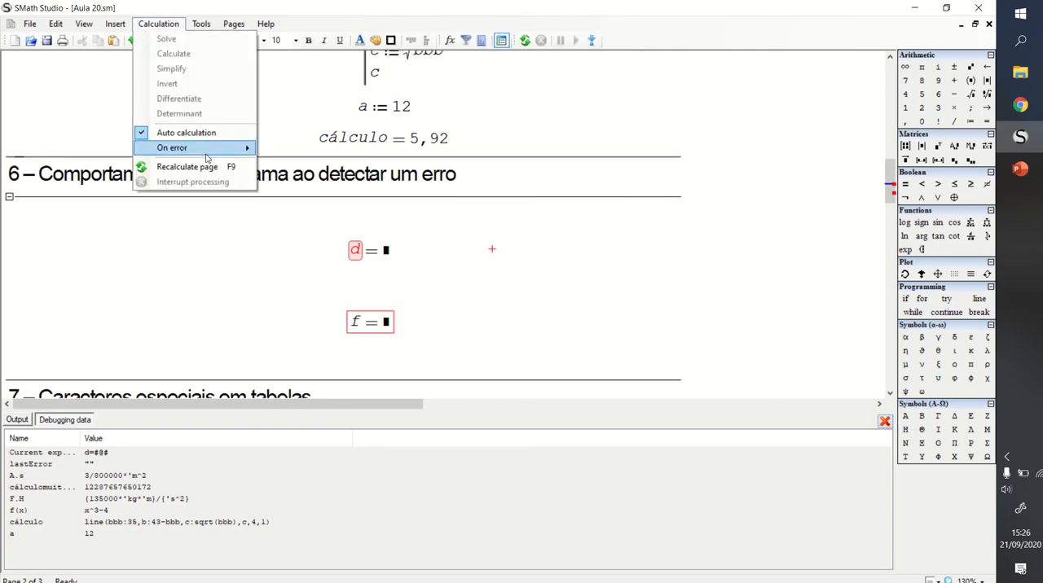
{"action": "mouse_move", "coordinate": [173, 147]}
{"action": "left_click", "coordinate": [295, 178]}
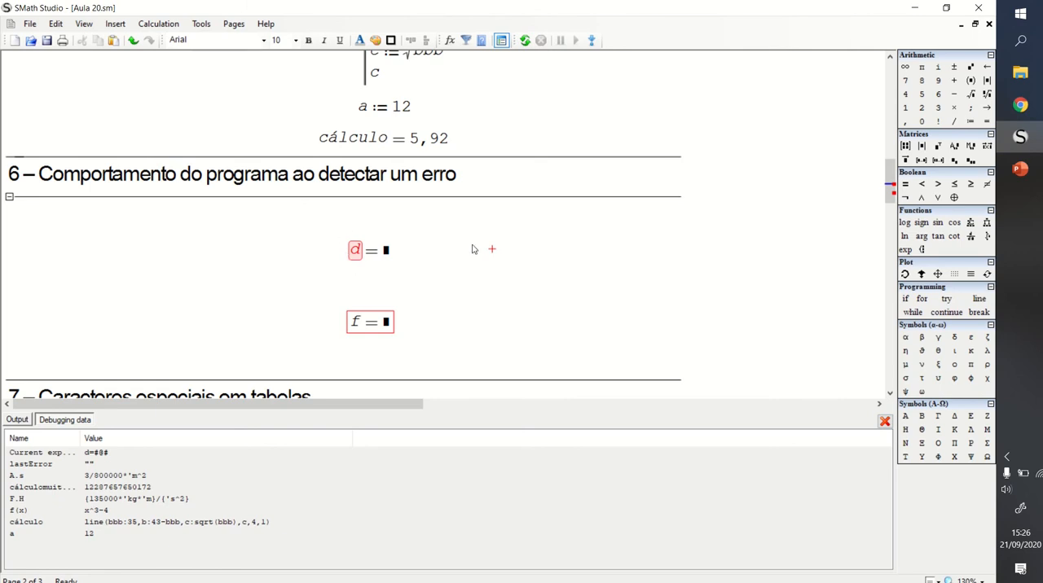
- Evaluate a between the d and f evaluations as a test and delete that evaluation again
{"action": "left_click", "coordinate": [351, 285]}
{"action": "type", "text": "a="}
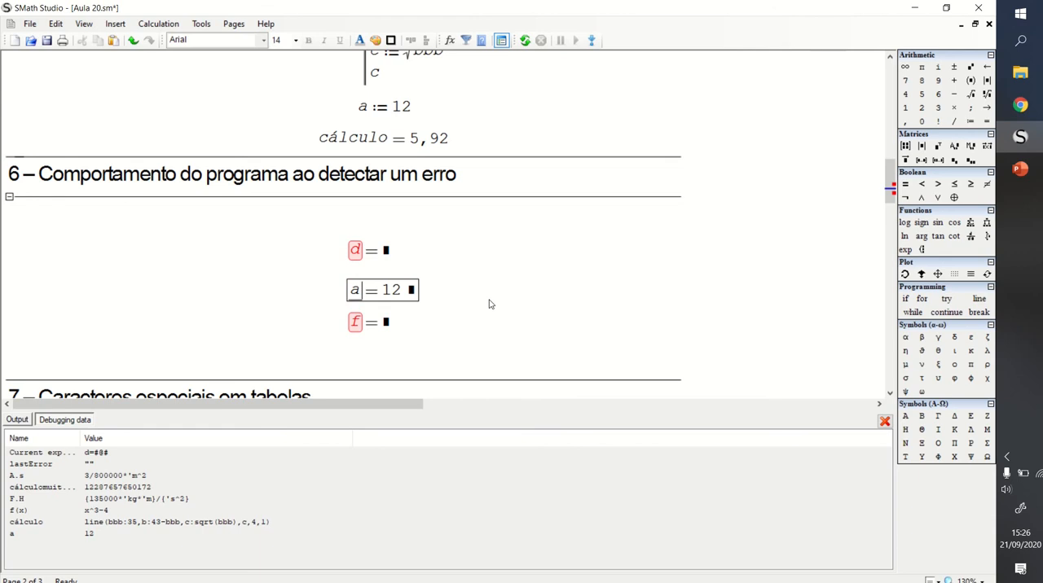
{"action": "left_click", "coordinate": [519, 285]}
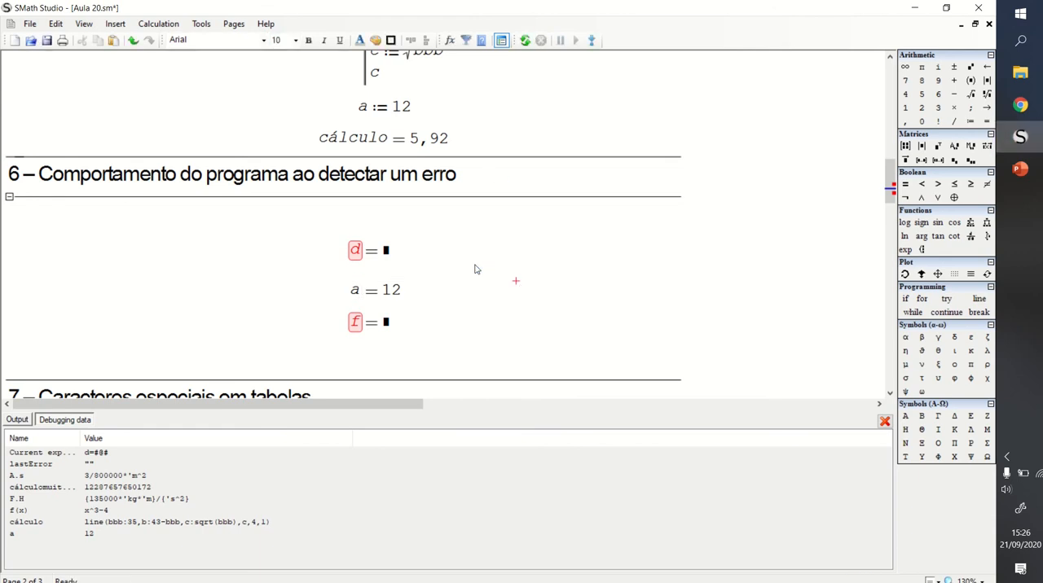
{"action": "left_click_drag", "start_coordinate": [428, 288], "coordinate": [383, 295]}
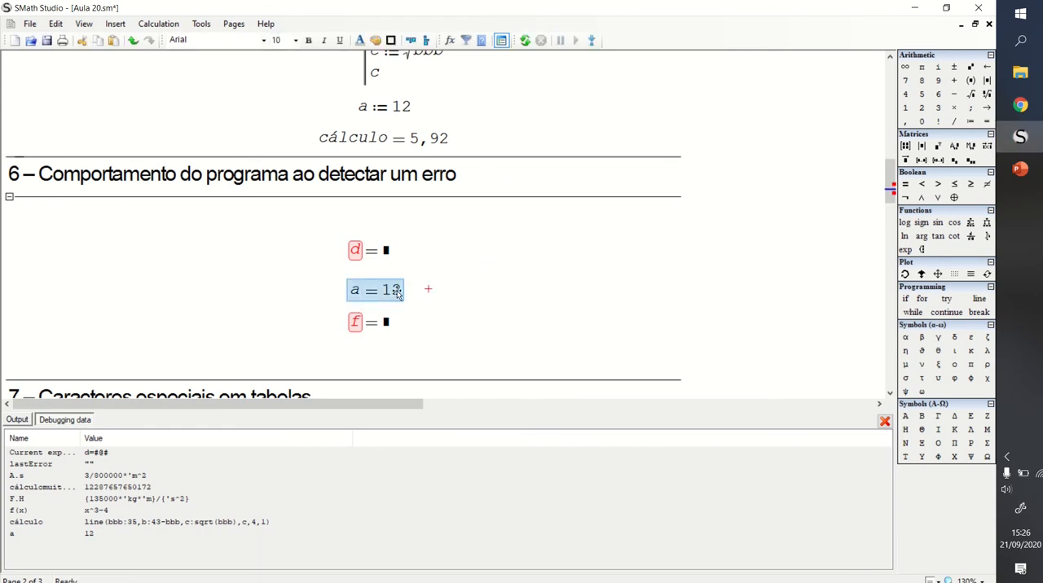
{"action": "key", "text": "Delete"}
- Check which On error option is active and leave the setting as it is
{"action": "left_click", "coordinate": [160, 24]}
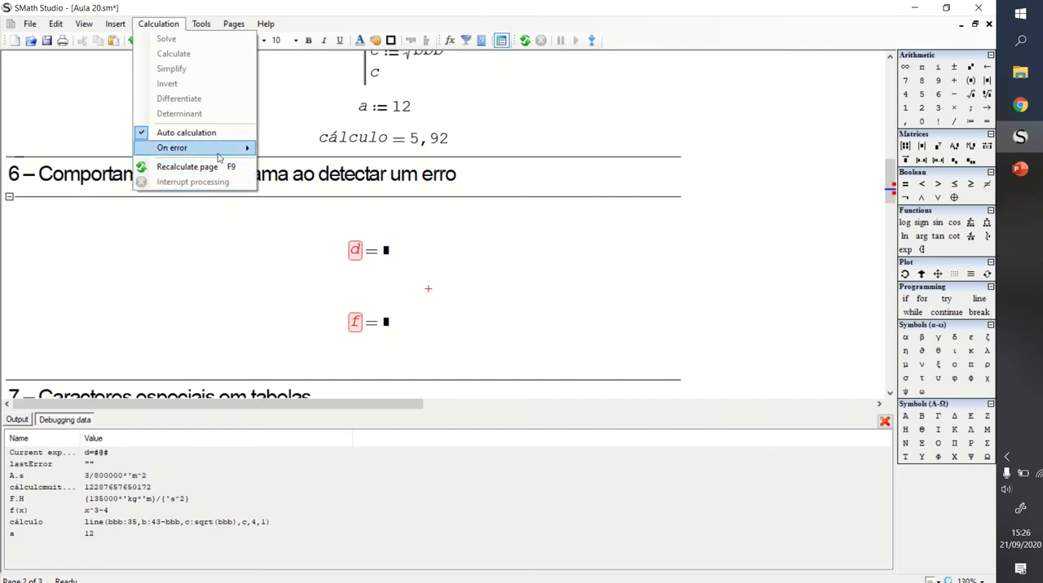
{"action": "mouse_move", "coordinate": [220, 147]}
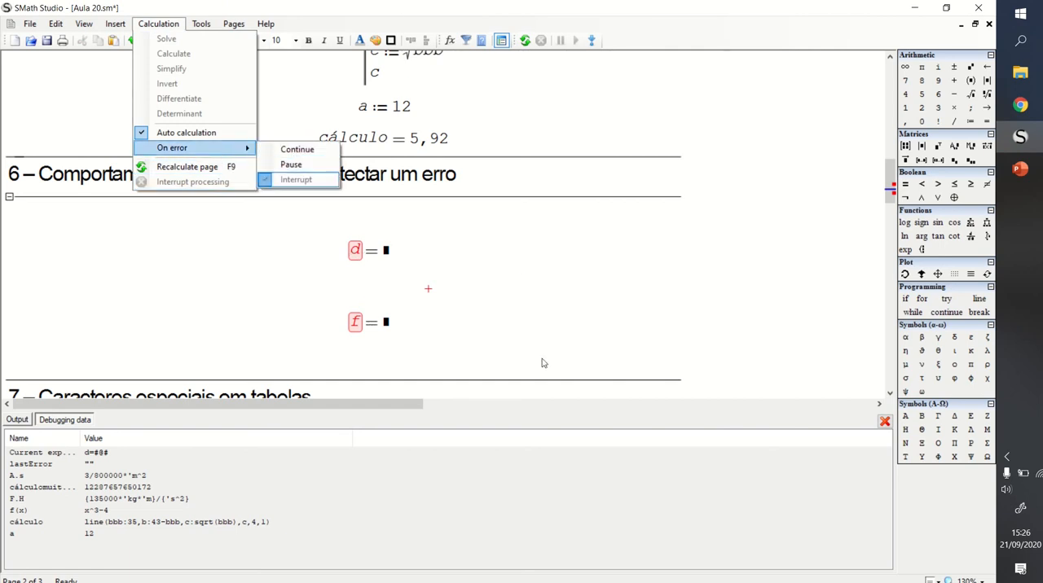
{"action": "left_click", "coordinate": [509, 235]}
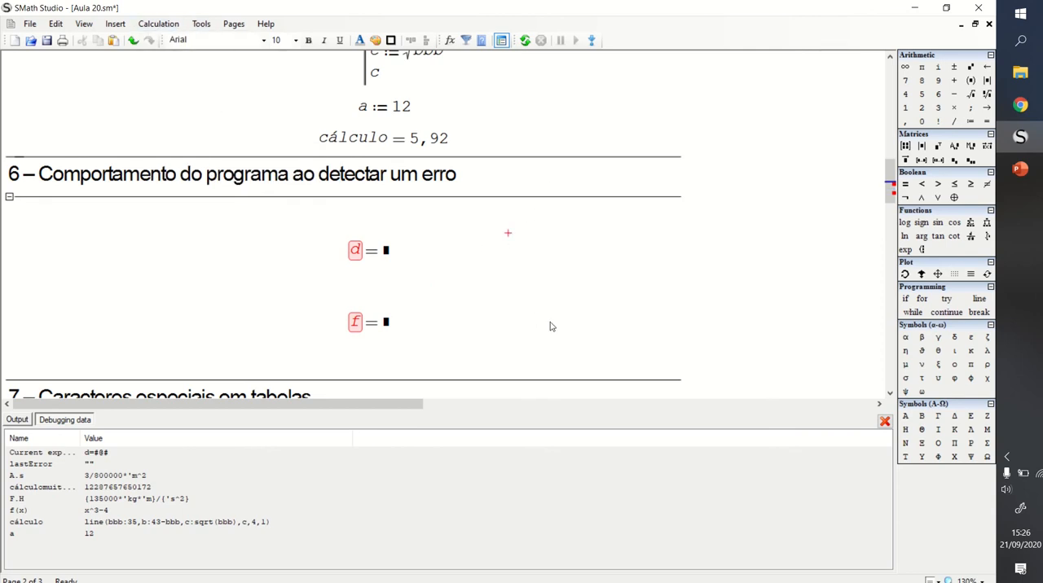
{"action": "left_click", "coordinate": [499, 241]}
- Close the debugging data and move the d and f evaluations close together just beneath the section 6 heading
{"action": "left_click", "coordinate": [885, 421]}
{"action": "left_click_drag", "start_coordinate": [444, 233], "coordinate": [373, 317]}
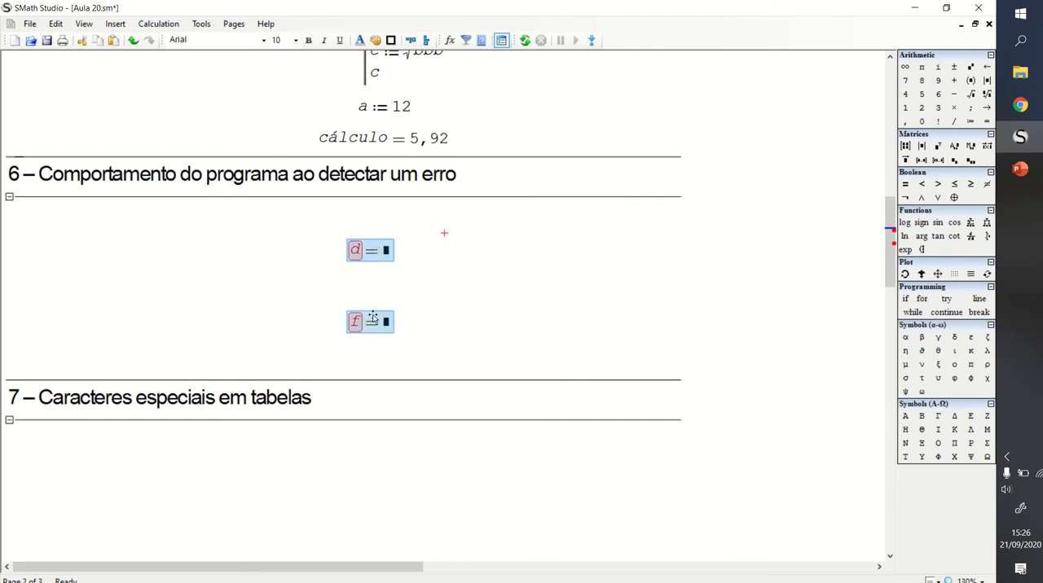
{"action": "left_click_drag", "start_coordinate": [379, 251], "coordinate": [380, 211]}
{"action": "left_click", "coordinate": [418, 240]}
{"action": "left_click_drag", "start_coordinate": [424, 260], "coordinate": [356, 243]}
{"action": "left_click", "coordinate": [422, 257]}
{"action": "left_click", "coordinate": [476, 250]}
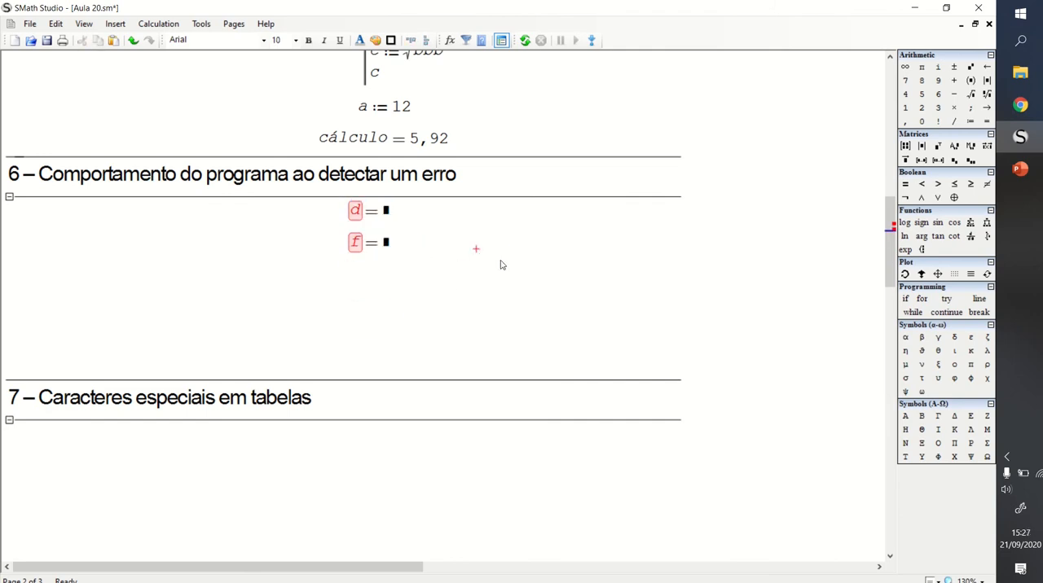
- Shorten section 6 so it ends just below the f evaluation, and save the worksheet
{"action": "key", "text": "Delete"}
{"action": "key", "text": "Delete"}
{"action": "key", "text": "Delete"}
{"action": "key", "text": "Delete"}
{"action": "key", "text": "Delete"}
{"action": "key", "text": "Delete"}
{"action": "key", "text": "Delete"}
{"action": "key", "text": "Delete"}
{"action": "key", "text": "Delete"}
{"action": "key", "text": "Delete"}
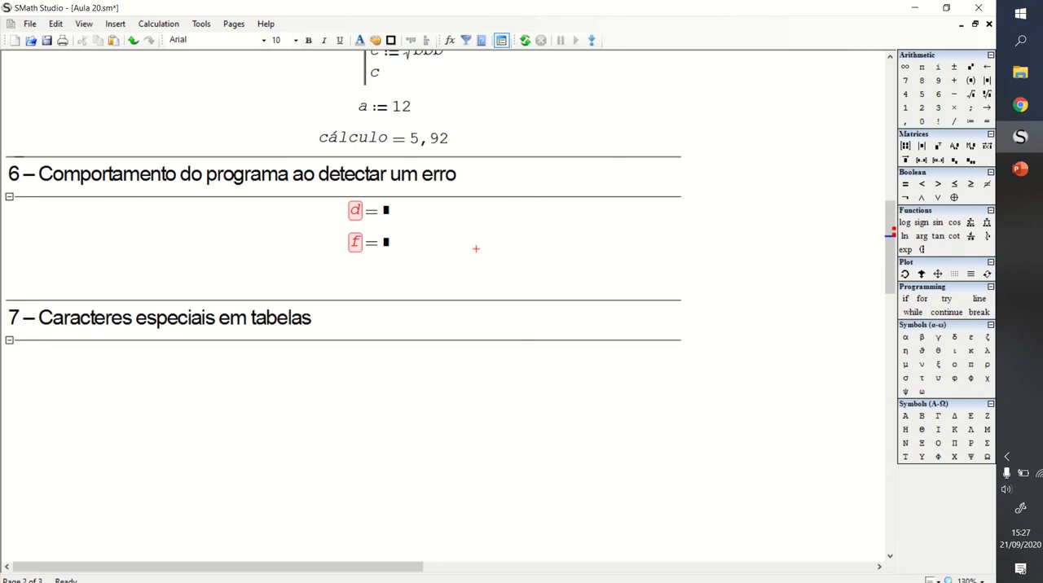
{"action": "key", "text": "Delete"}
{"action": "key", "text": "Delete"}
{"action": "key", "text": "Delete"}
{"action": "key", "text": "Delete"}
{"action": "key", "text": "Delete"}
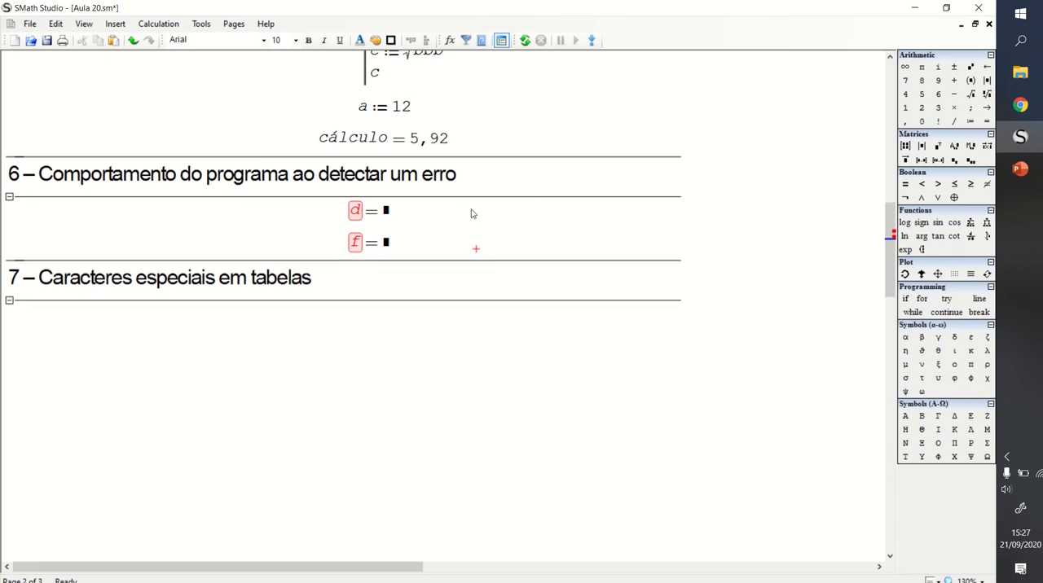
{"action": "left_click", "coordinate": [47, 40]}
- Review the calculation settings for Auto calculation and On error without changing them
{"action": "left_click", "coordinate": [460, 225]}
{"action": "left_click", "coordinate": [158, 24]}
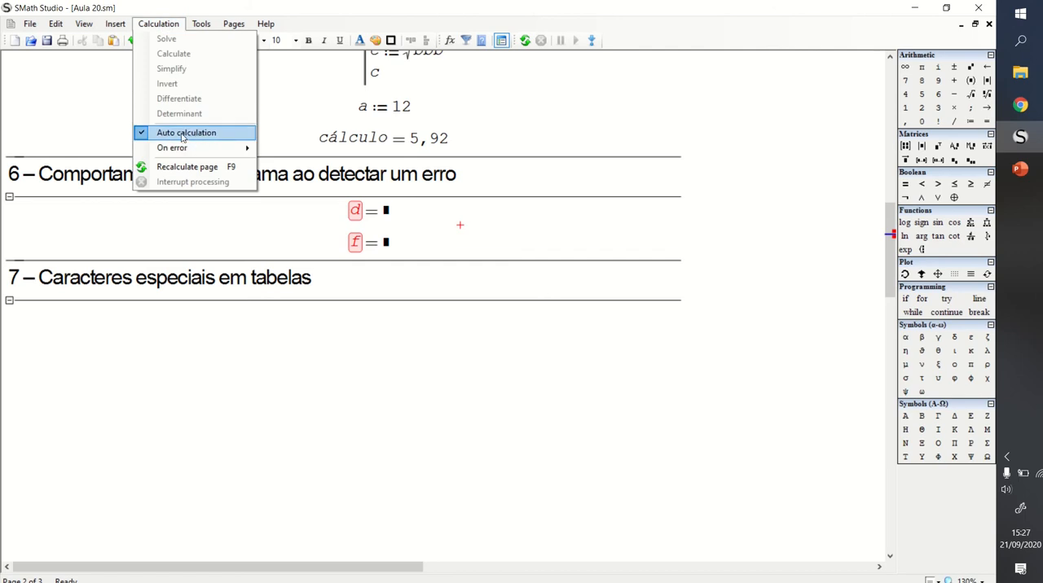
{"action": "left_click", "coordinate": [446, 236]}
{"action": "left_click", "coordinate": [446, 236]}
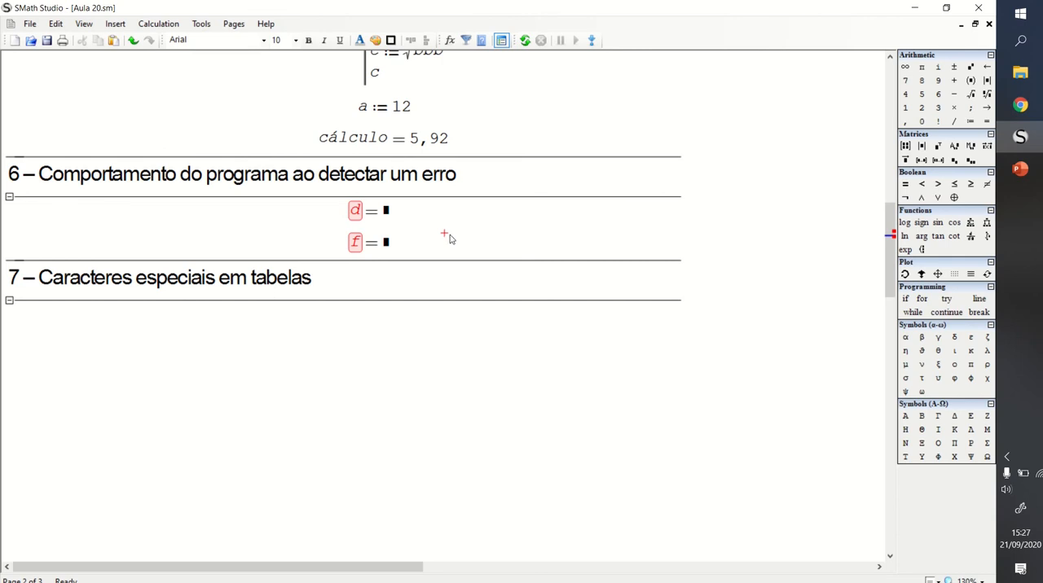
{"action": "left_click", "coordinate": [229, 226]}
{"action": "left_click", "coordinate": [492, 225]}
{"action": "scroll", "coordinate": [294, 342], "scroll_direction": "down", "scroll_amount": 2}
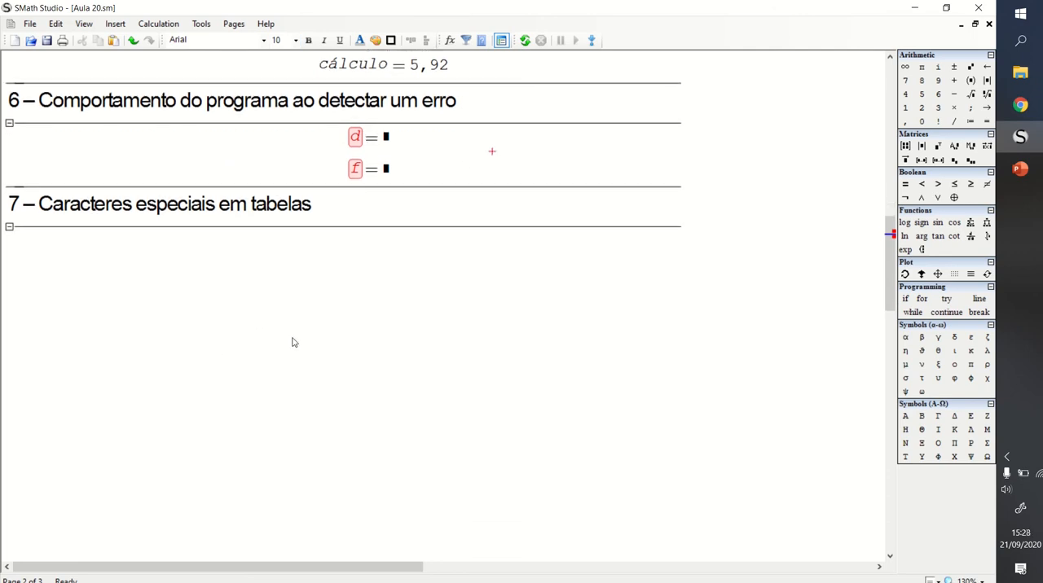
- Insert a table region under the section 7 heading and move it down to leave room above it
{"action": "scroll", "coordinate": [314, 350], "scroll_direction": "down", "scroll_amount": 1}
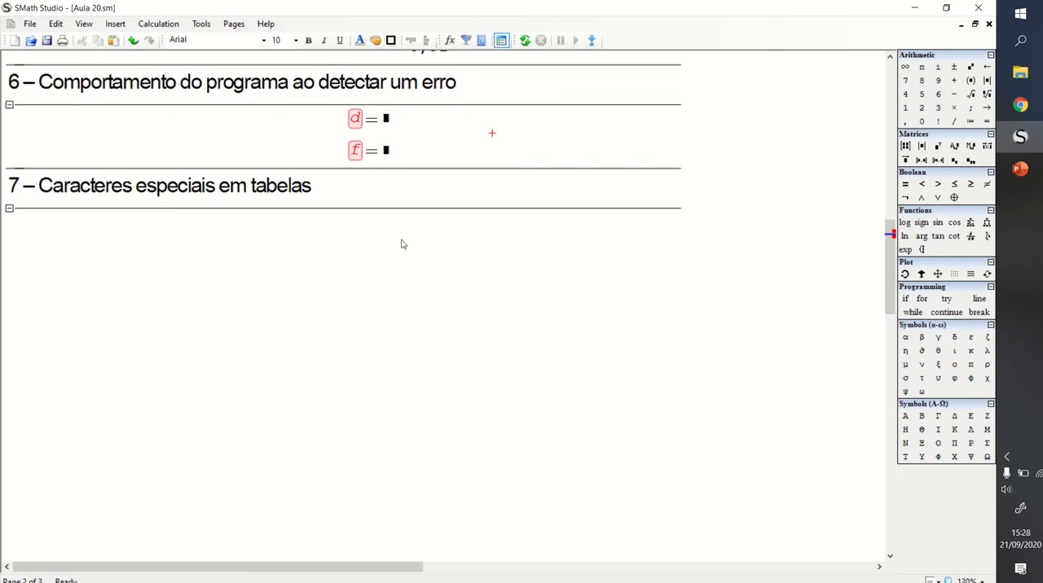
{"action": "left_click", "coordinate": [317, 245]}
{"action": "left_click", "coordinate": [340, 245]}
{"action": "left_click", "coordinate": [115, 24]}
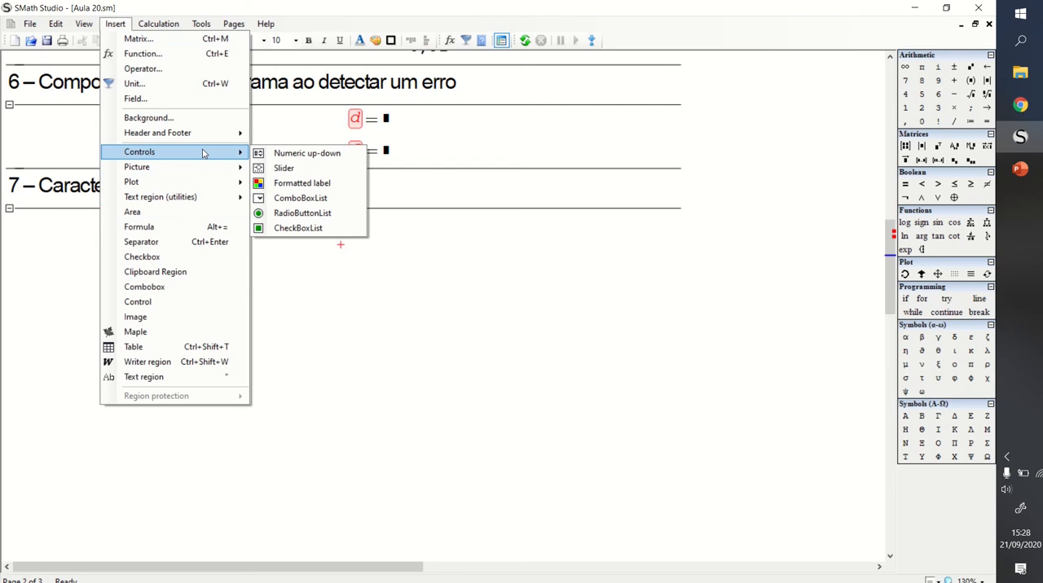
{"action": "left_click", "coordinate": [163, 346]}
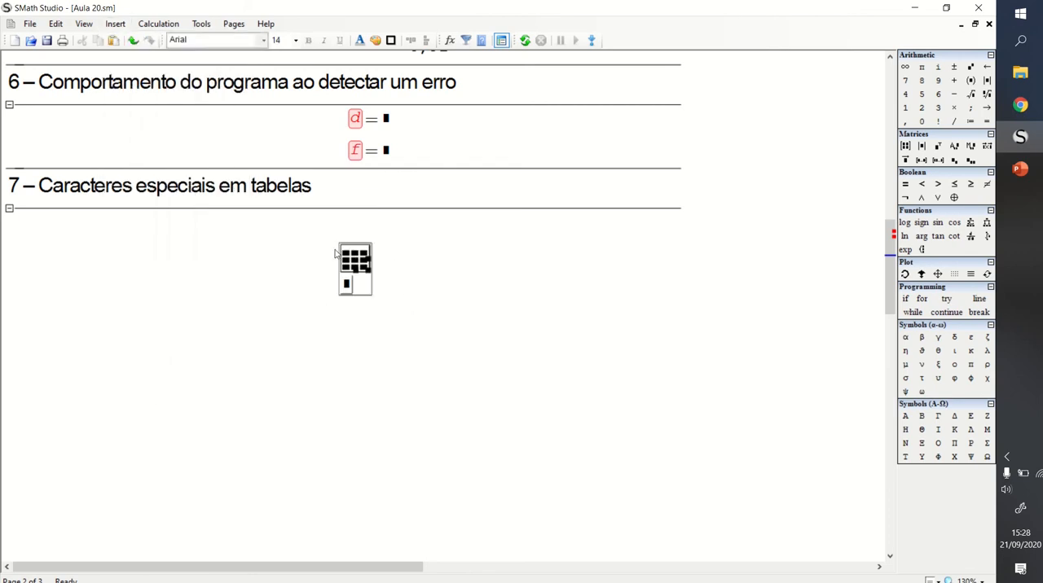
{"action": "left_click_drag", "start_coordinate": [407, 276], "coordinate": [313, 328]}
{"action": "left_click_drag", "start_coordinate": [351, 265], "coordinate": [359, 361]}
{"action": "left_click", "coordinate": [429, 326]}
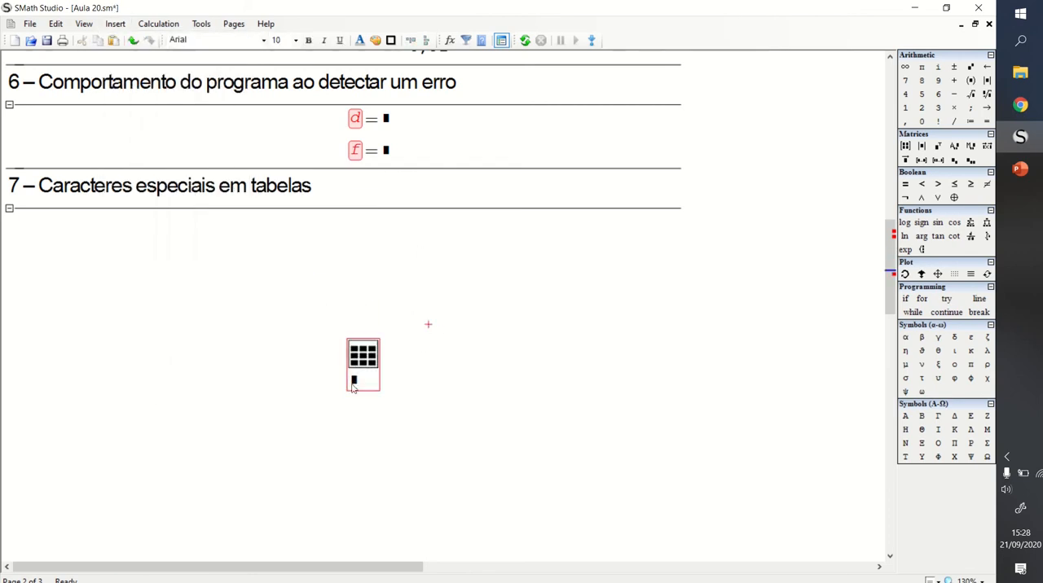
{"action": "left_click", "coordinate": [341, 244]}
- Switch to Mapa de Caracteres, move its window clear of section 7, and choose the Arial font
{"action": "left_click", "coordinate": [1025, 41]}
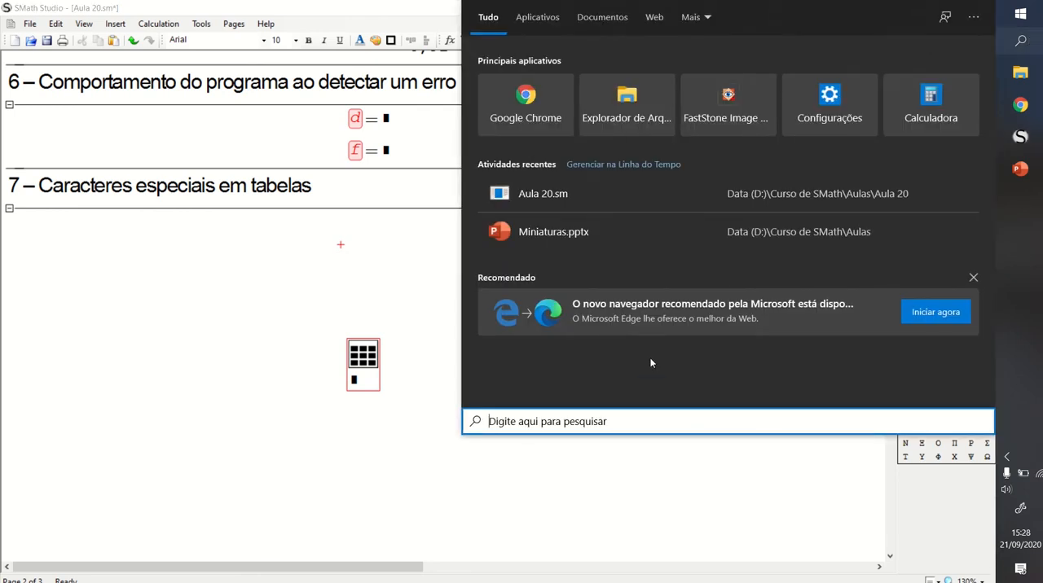
{"action": "type", "text": "mapa"}
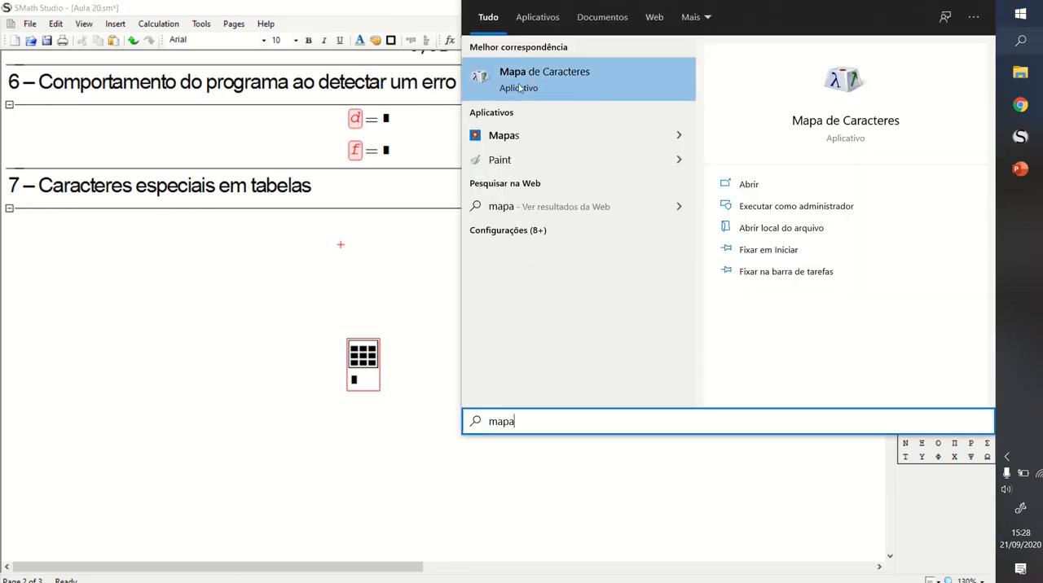
{"action": "left_click", "coordinate": [577, 74]}
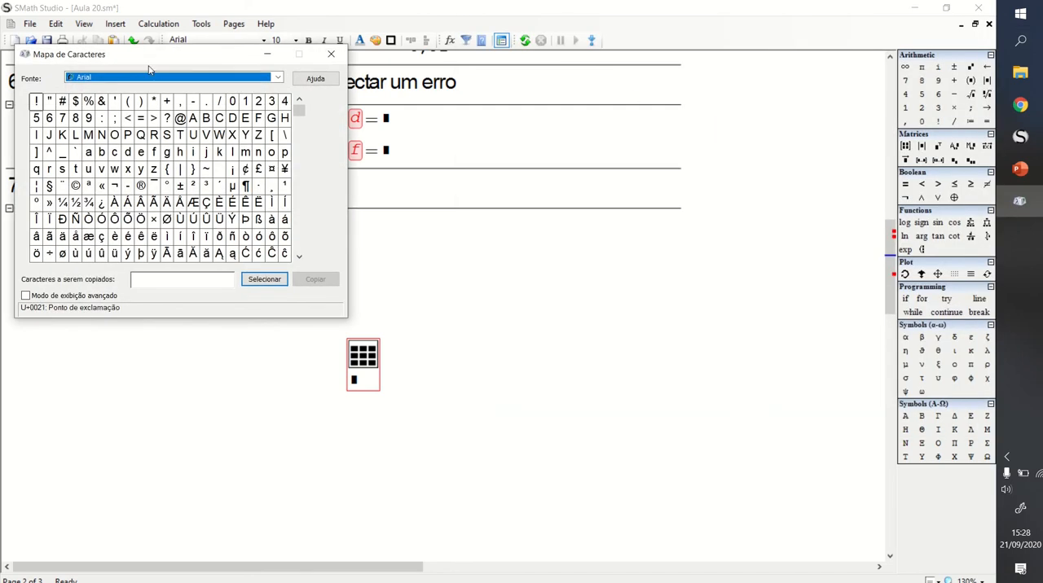
{"action": "left_click_drag", "start_coordinate": [148, 69], "coordinate": [716, 74]}
{"action": "left_click", "coordinate": [846, 84]}
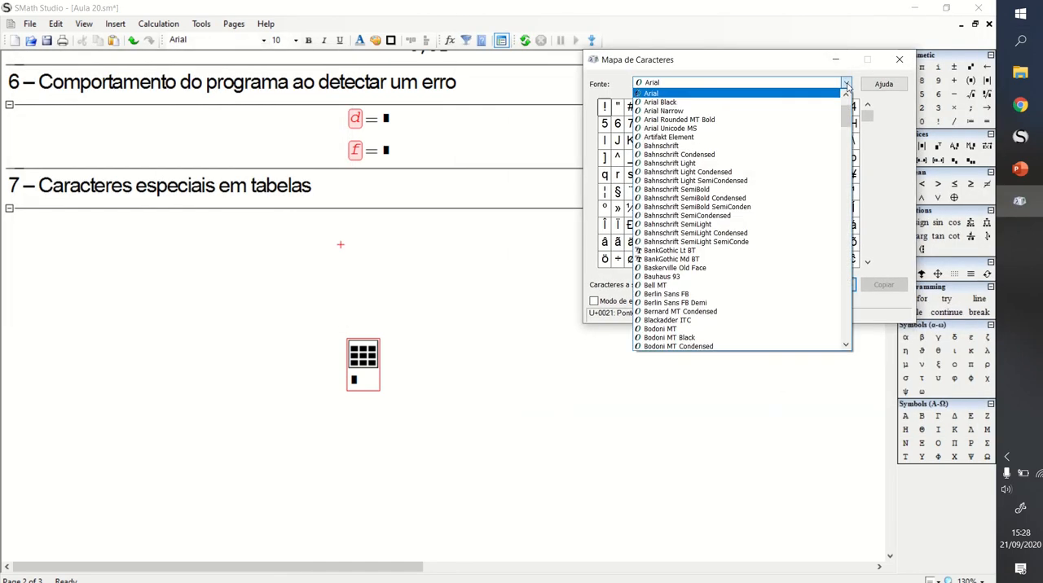
{"action": "left_click", "coordinate": [684, 93]}
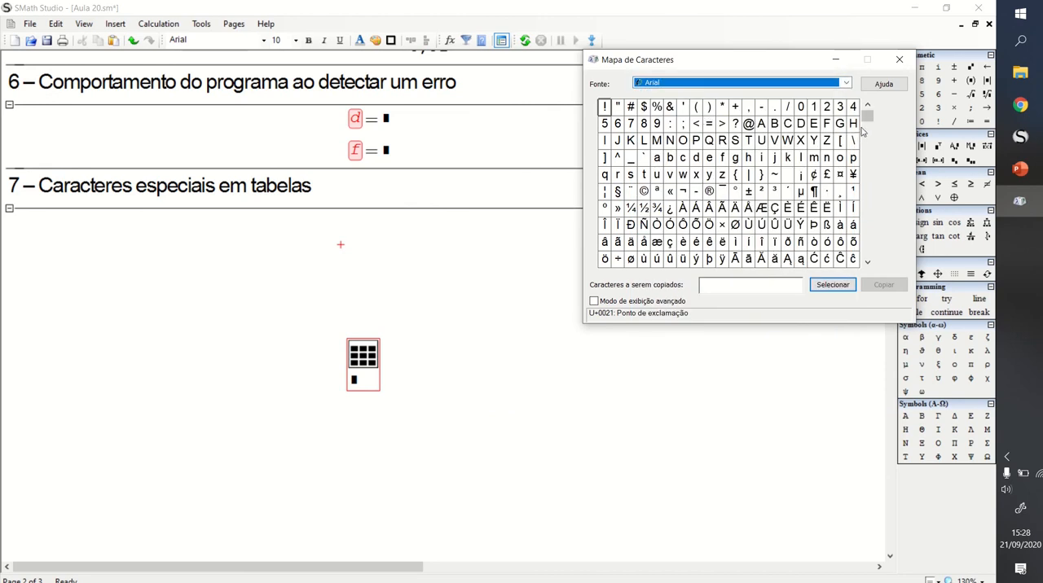
- Add the upper half block ▀ and the up-pointing triangle ▲ to the characters to copy
{"action": "mouse_move", "coordinate": [868, 117]}
{"action": "left_mouse_down"}
{"action": "mouse_move", "coordinate": [881, 245]}
{"action": "mouse_move", "coordinate": [864, 116]}
{"action": "mouse_move", "coordinate": [884, 231]}
{"action": "left_mouse_up"}
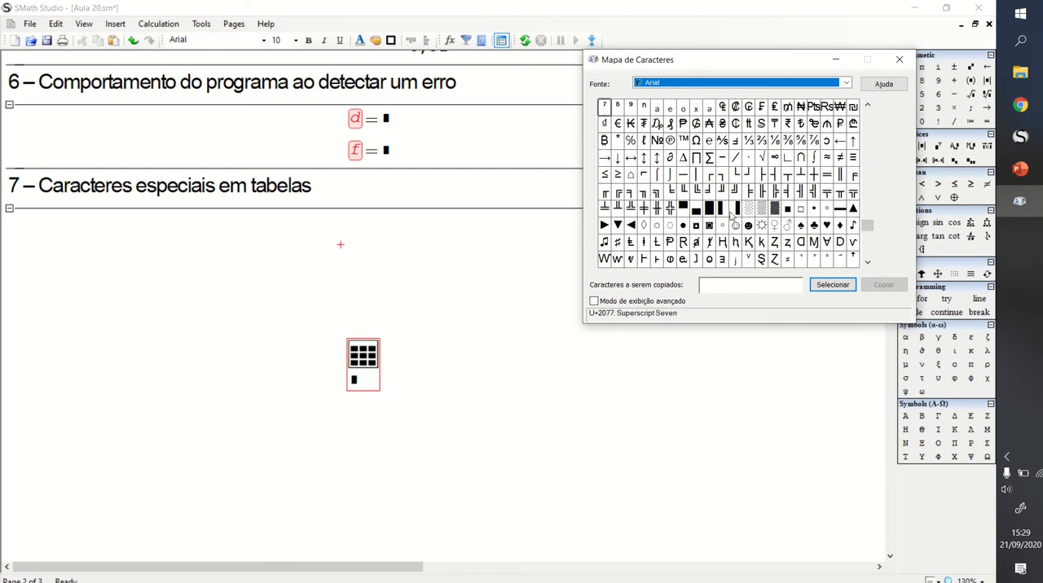
{"action": "left_click", "coordinate": [684, 211]}
{"action": "left_click", "coordinate": [833, 283]}
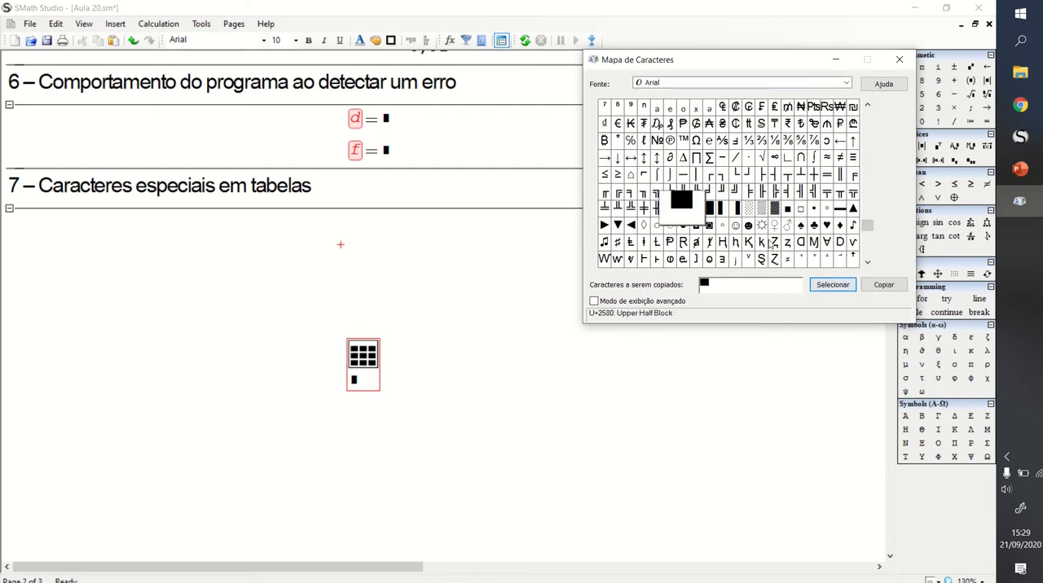
{"action": "left_click", "coordinate": [722, 208]}
{"action": "left_click", "coordinate": [853, 209]}
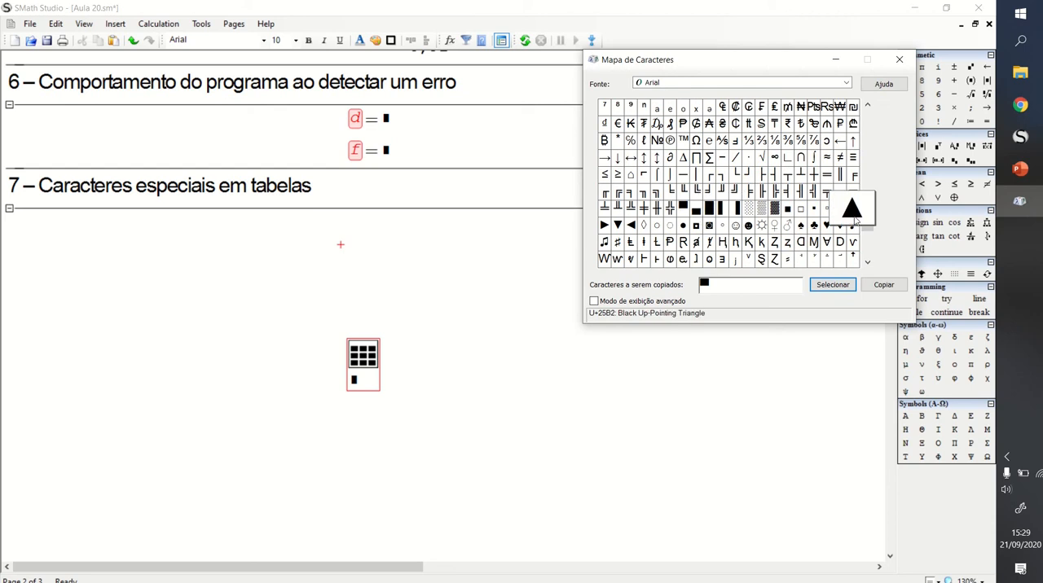
{"action": "left_click", "coordinate": [833, 284]}
- Add the right-pointing pointer ►, smiling face ☺ and music notes ♫ to the set, and copy all five characters
{"action": "left_click", "coordinate": [604, 225]}
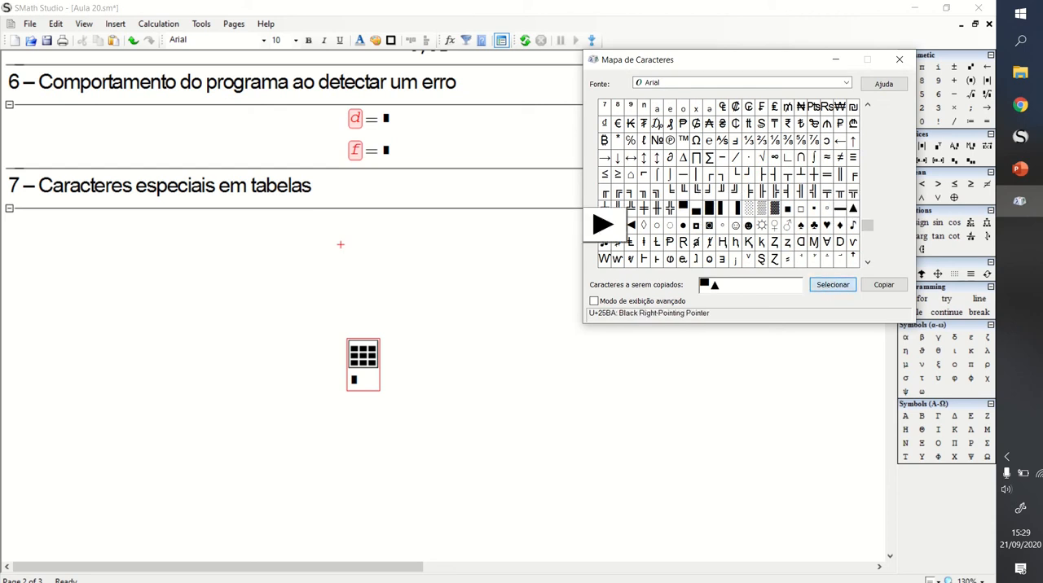
{"action": "left_click", "coordinate": [832, 285]}
{"action": "left_click", "coordinate": [734, 225]}
{"action": "left_click", "coordinate": [832, 284]}
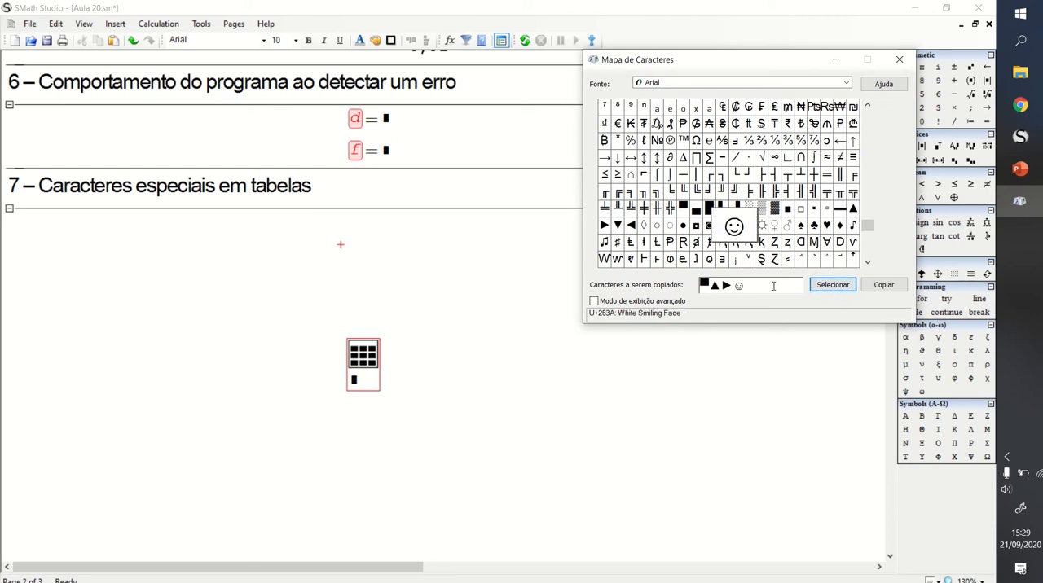
{"action": "left_click", "coordinate": [604, 242]}
{"action": "left_click", "coordinate": [832, 284]}
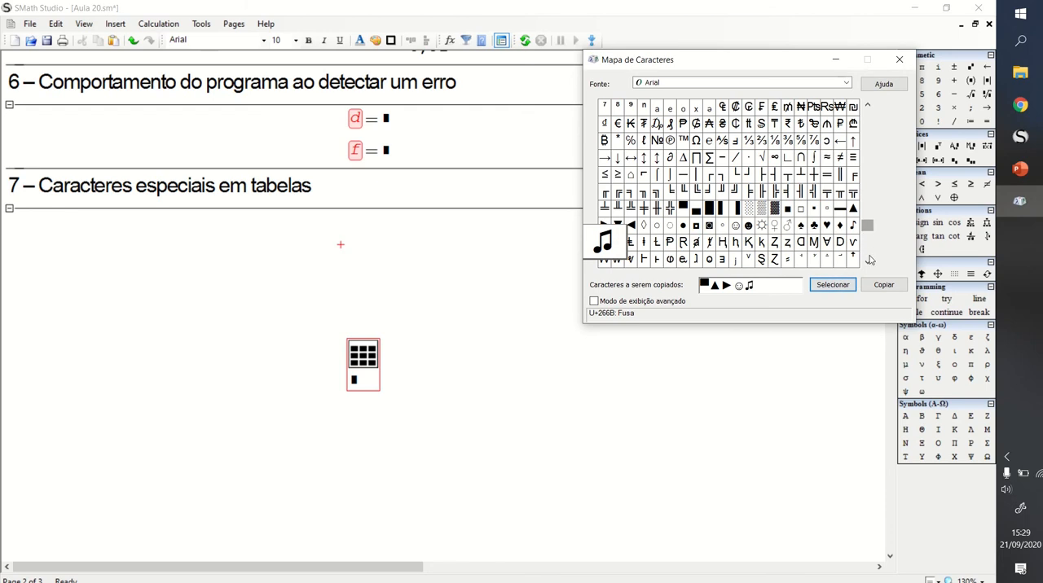
{"action": "left_click", "coordinate": [868, 261]}
{"action": "left_click", "coordinate": [869, 261]}
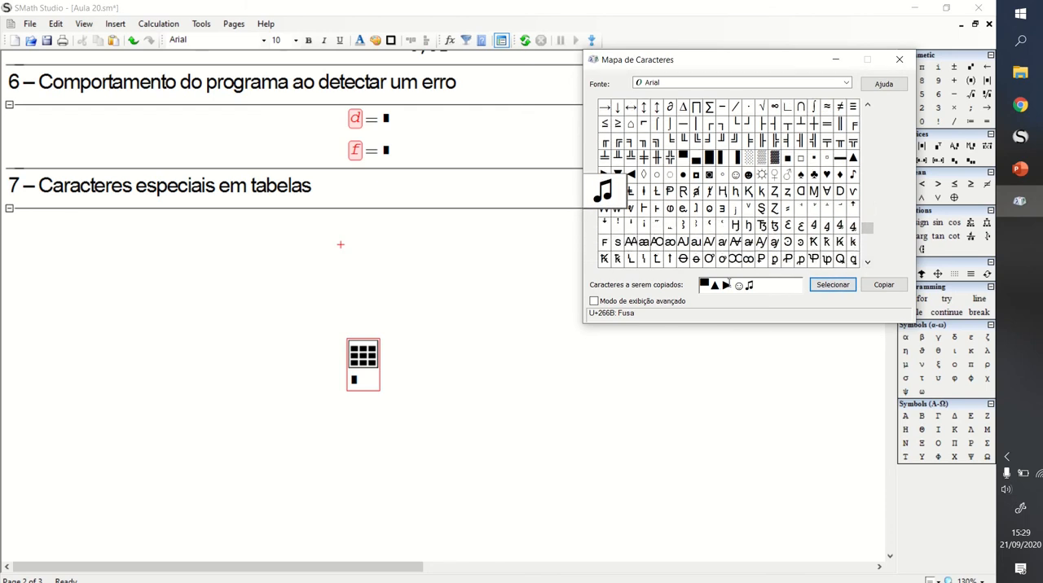
{"action": "left_click", "coordinate": [734, 286]}
- Back in SMath Studio, define simbolos above the table as a text string containing the copied characters ▀▲►☺♫
{"action": "left_click", "coordinate": [317, 277]}
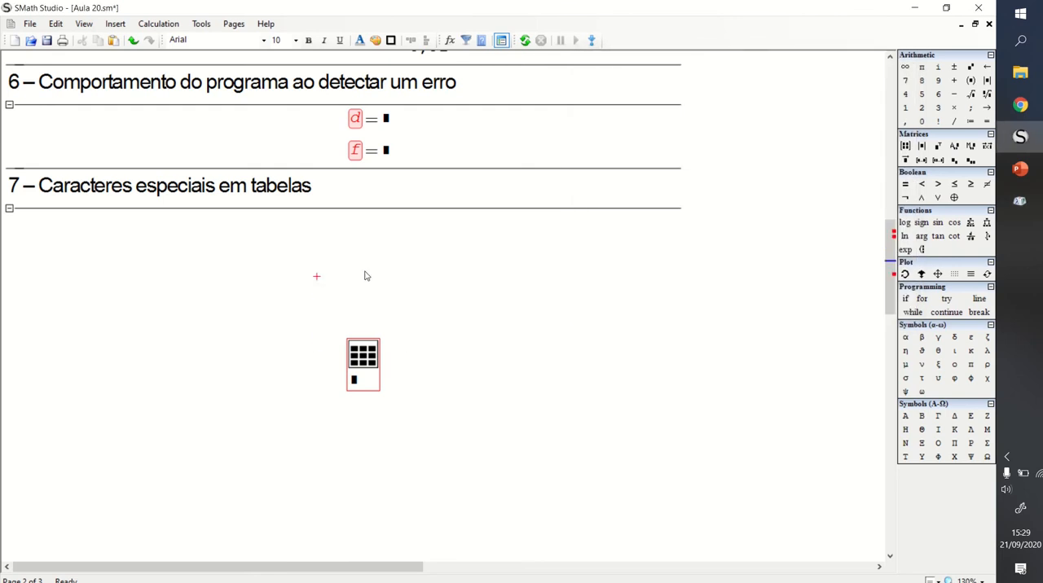
{"action": "type", "text": "text"}
{"action": "key", "text": "BackSpace"}
{"action": "key", "text": "BackSpace"}
{"action": "key", "text": "BackSpace"}
{"action": "key", "text": "BackSpace"}
{"action": "key", "text": "BackSpace"}
{"action": "type", "text": "simbolos:= "}
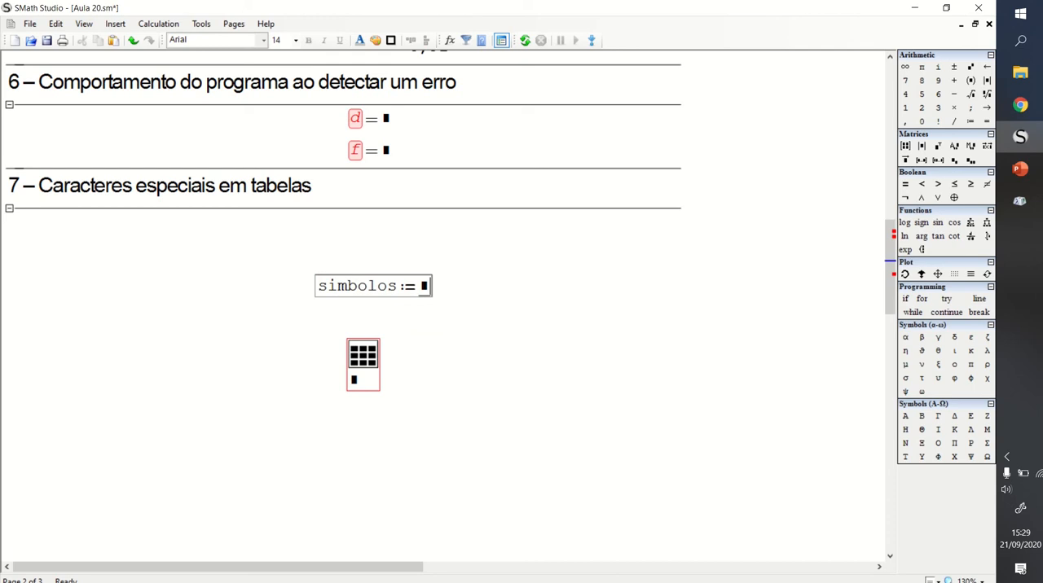
{"action": "type", "text": "\""}
{"action": "type", "text": "■▲►☺♫"}
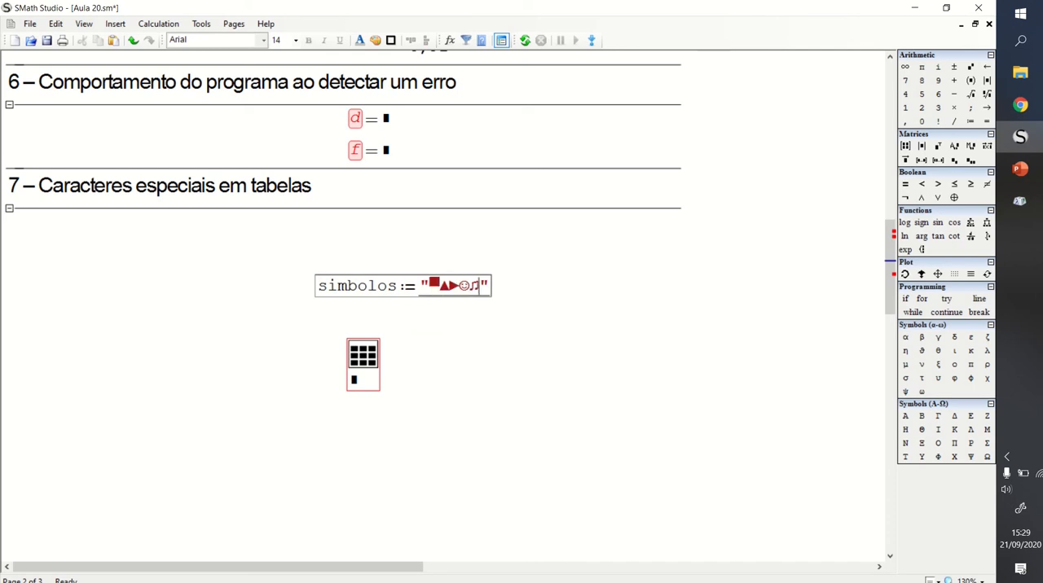
- Move the simbolos definition up beneath the section 7 heading and bring the table up just below it
{"action": "left_click", "coordinate": [500, 258]}
{"action": "left_click_drag", "start_coordinate": [461, 261], "coordinate": [396, 247]}
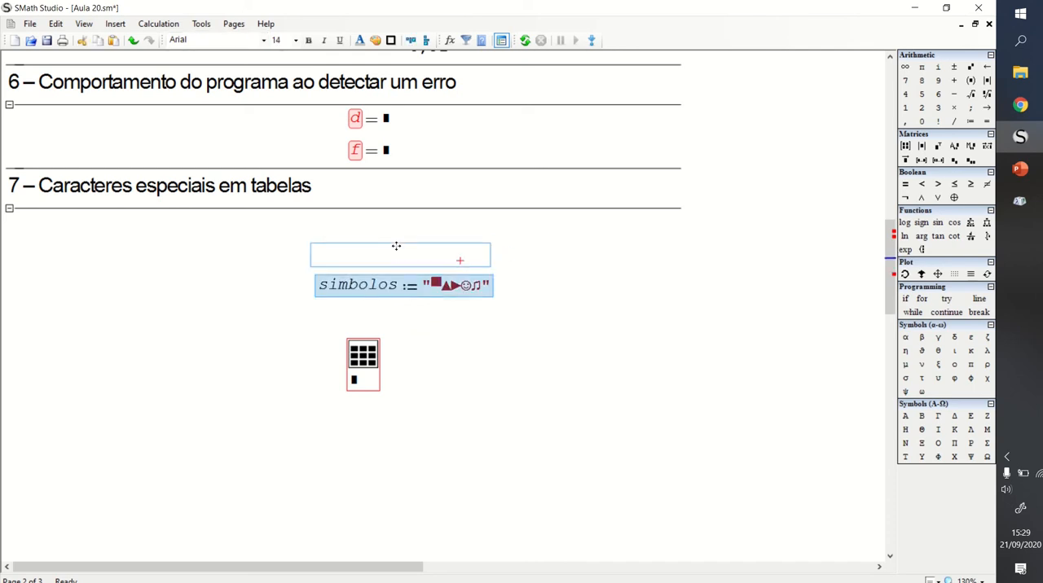
{"action": "left_click", "coordinate": [538, 268]}
{"action": "left_click_drag", "start_coordinate": [428, 323], "coordinate": [399, 315]}
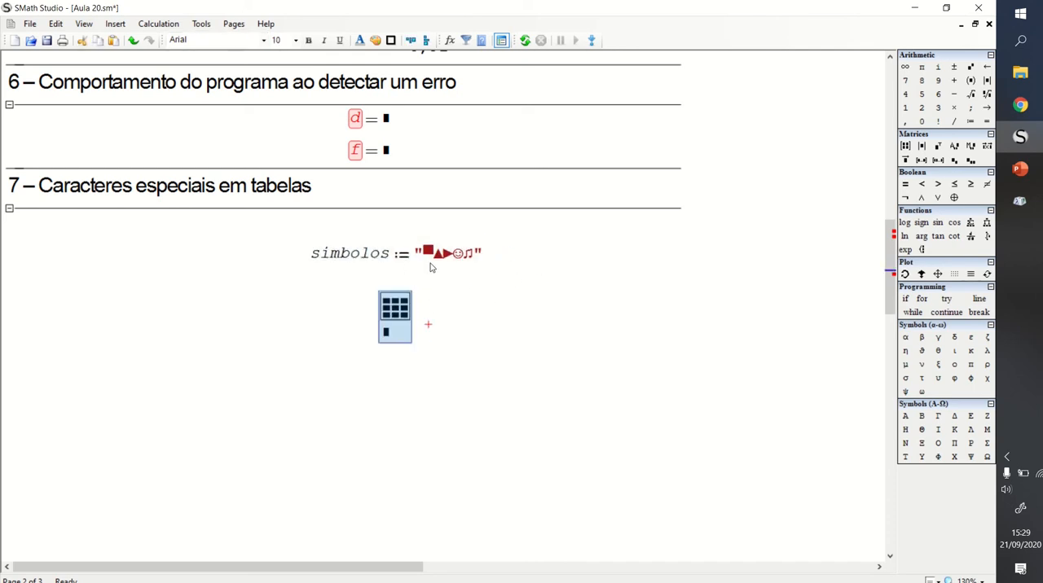
- Copy the variable name simbolos from its definition into the table's empty data placeholder
{"action": "left_click", "coordinate": [332, 255]}
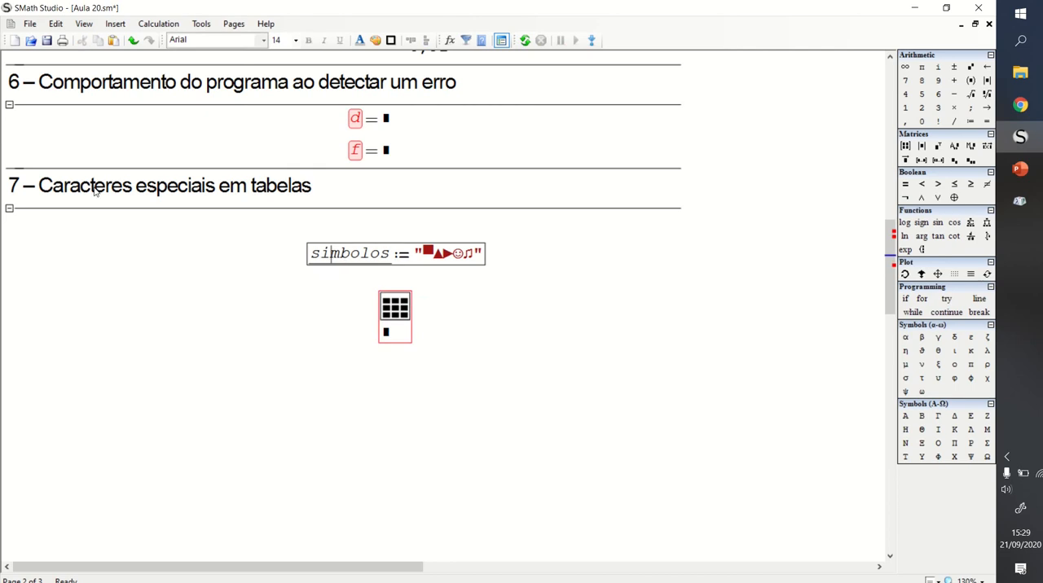
{"action": "double_click", "coordinate": [331, 254]}
{"action": "key", "text": "ctrl+c"}
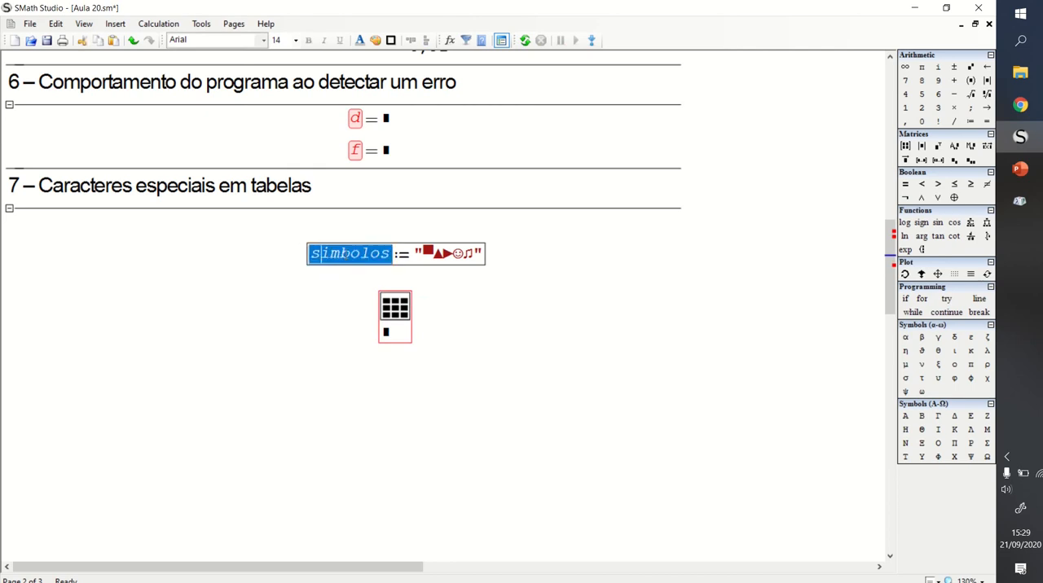
{"action": "left_click", "coordinate": [386, 332]}
{"action": "key", "text": "ctrl+v"}
{"action": "left_click", "coordinate": [292, 357]}
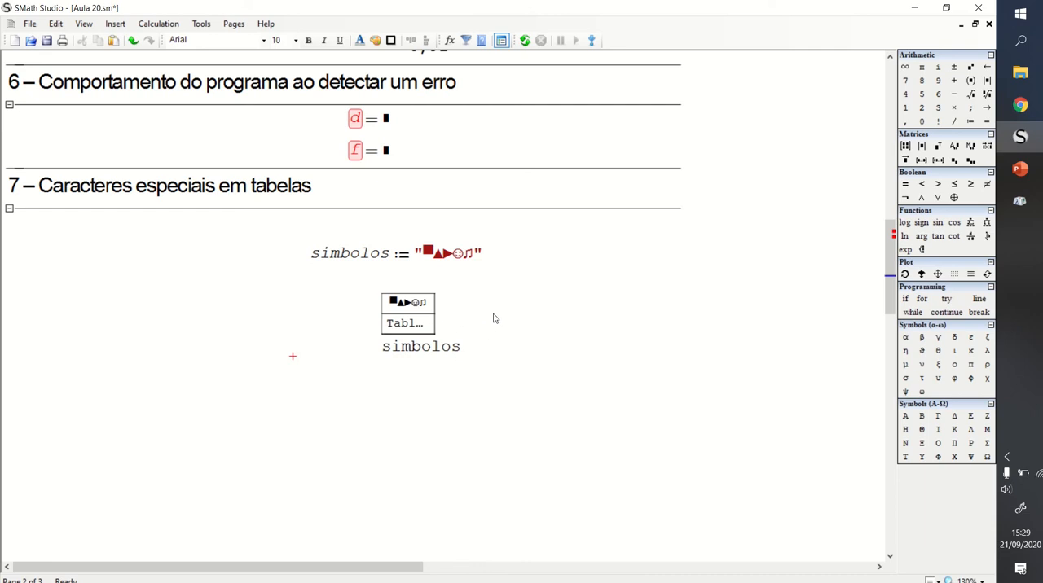
- Open the settings of the simbolos table and turn off its caption
{"action": "left_click_drag", "start_coordinate": [524, 301], "coordinate": [448, 318]}
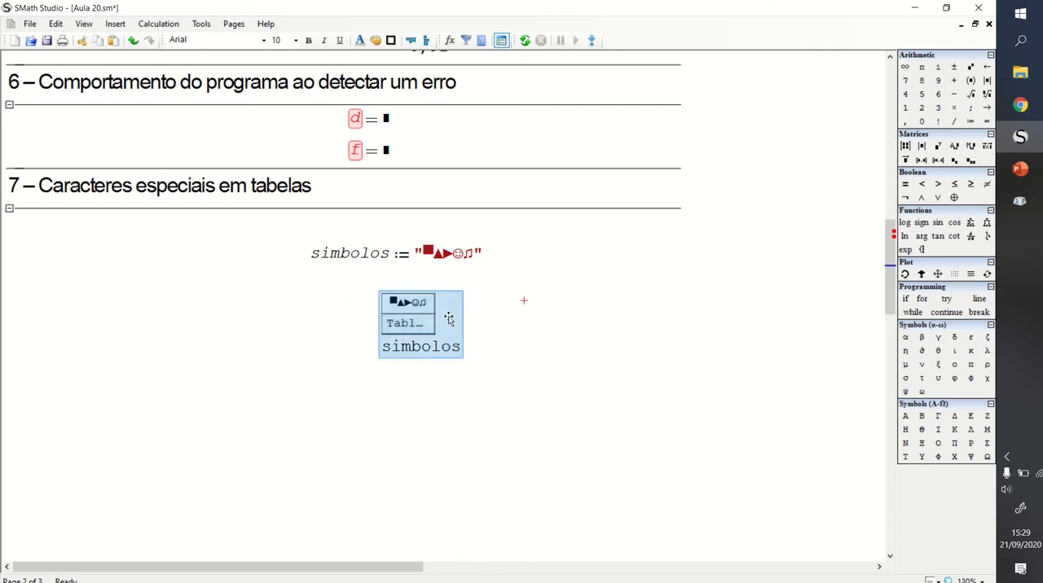
{"action": "right_click", "coordinate": [448, 319]}
{"action": "left_click", "coordinate": [522, 563]}
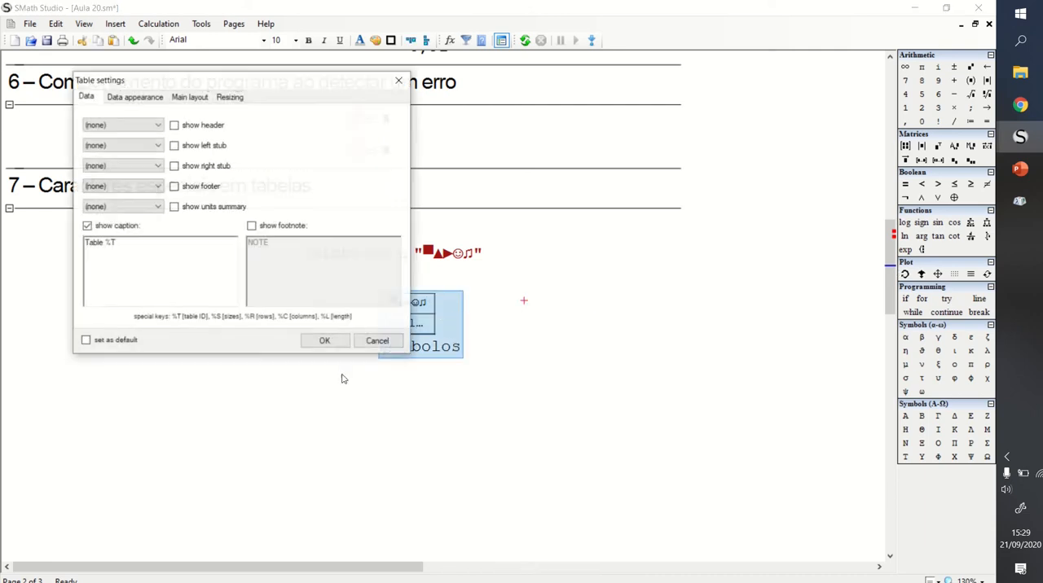
{"action": "left_click_drag", "start_coordinate": [218, 82], "coordinate": [664, 143]}
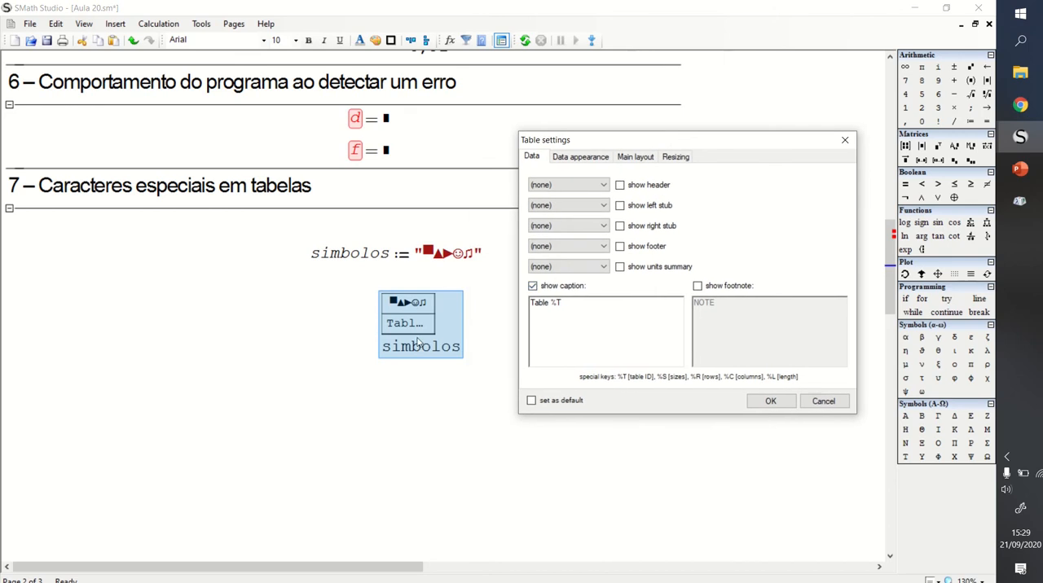
{"action": "left_click", "coordinate": [533, 286]}
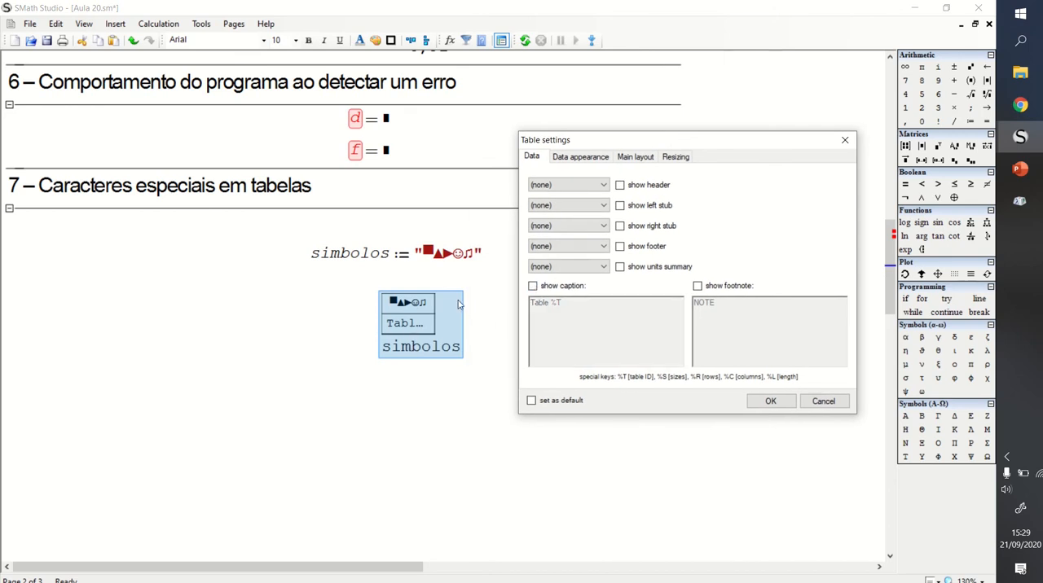
- Set the font size of the table's Body to 18
{"action": "left_click", "coordinate": [580, 157]}
{"action": "left_click", "coordinate": [573, 180]}
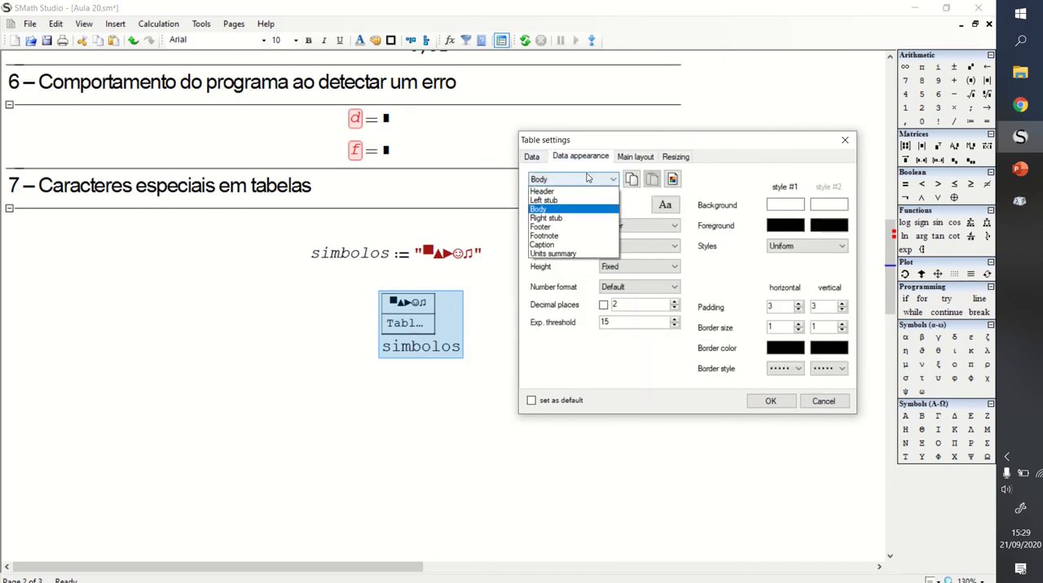
{"action": "left_click", "coordinate": [554, 206]}
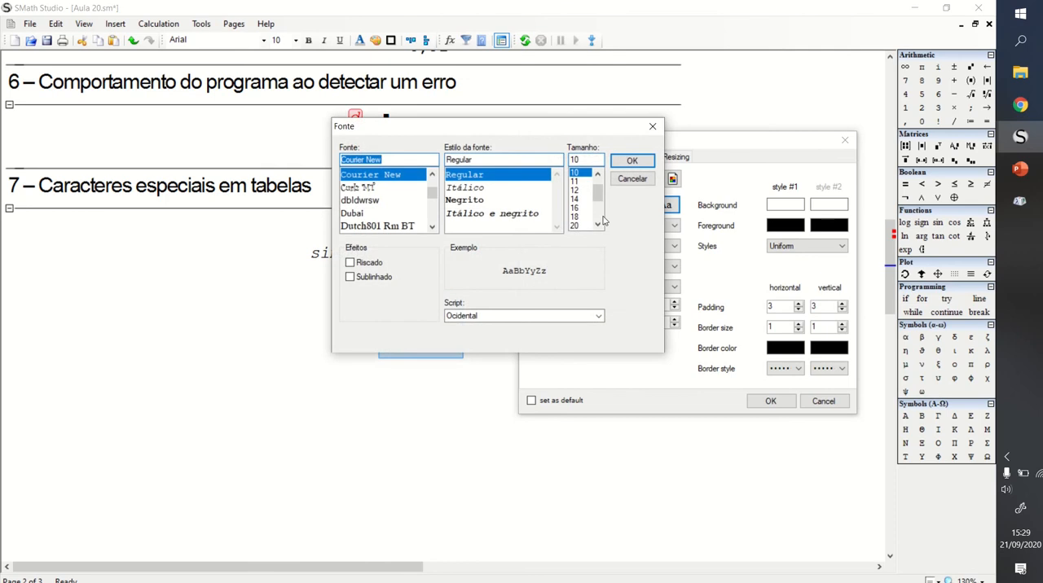
{"action": "left_click", "coordinate": [586, 217]}
{"action": "left_click", "coordinate": [632, 161]}
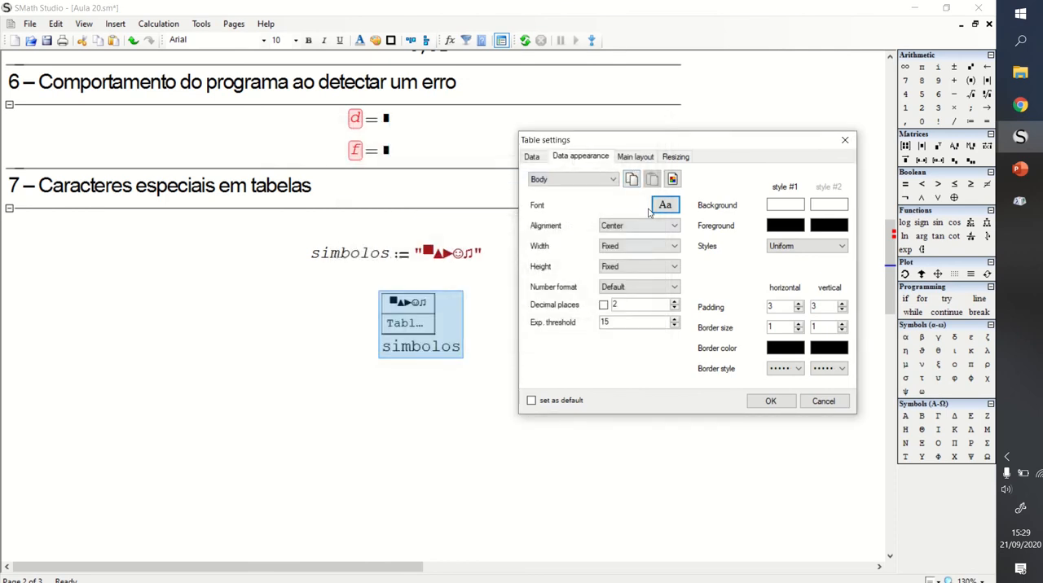
- Set the style #1 background of the table's Body to a very light green (RGB 244, 255, 244) and apply the table settings
{"action": "left_click", "coordinate": [787, 206]}
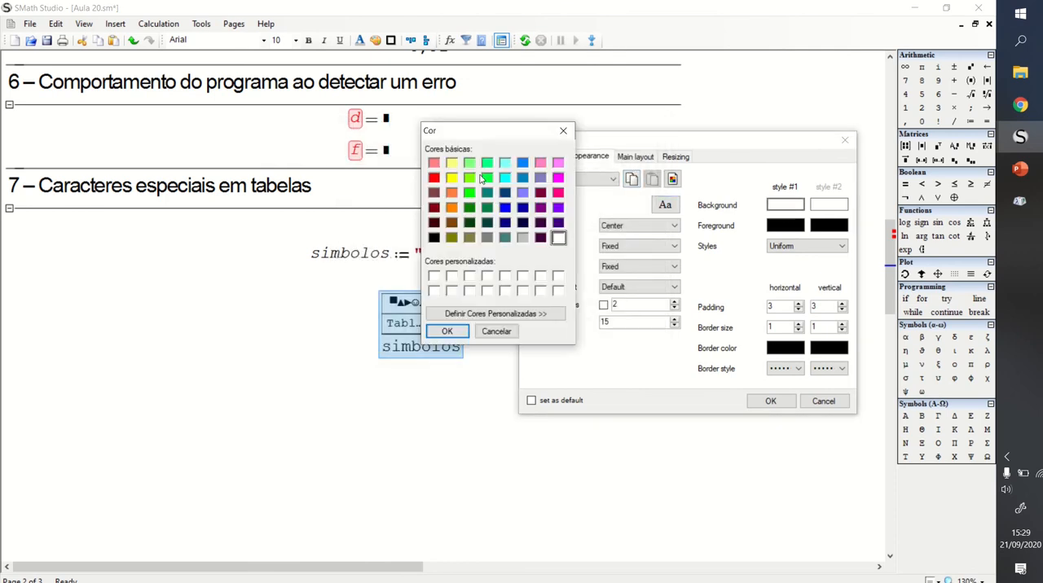
{"action": "left_click", "coordinate": [469, 163]}
{"action": "left_click", "coordinate": [522, 314]}
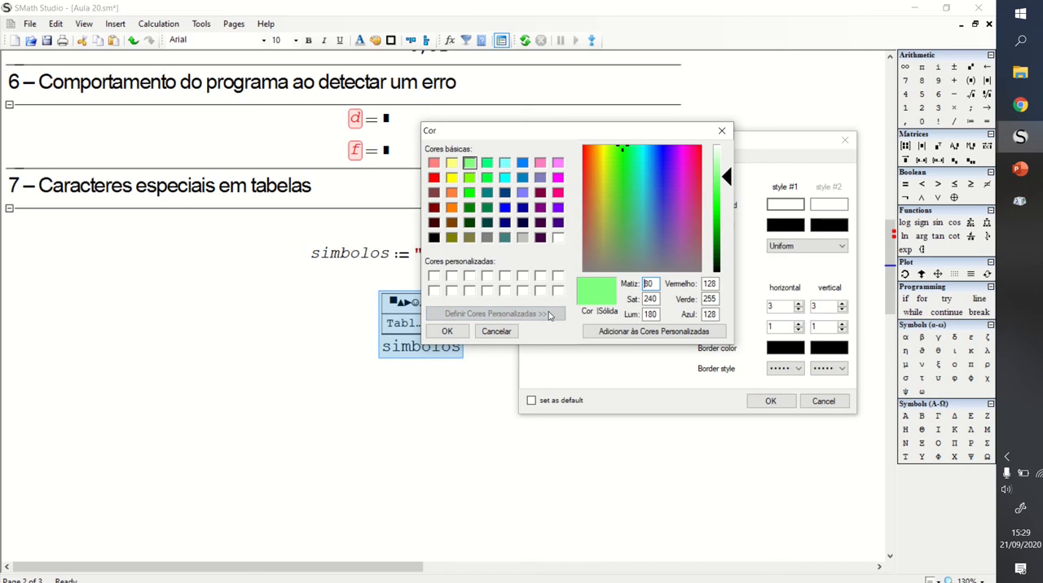
{"action": "left_click", "coordinate": [720, 150]}
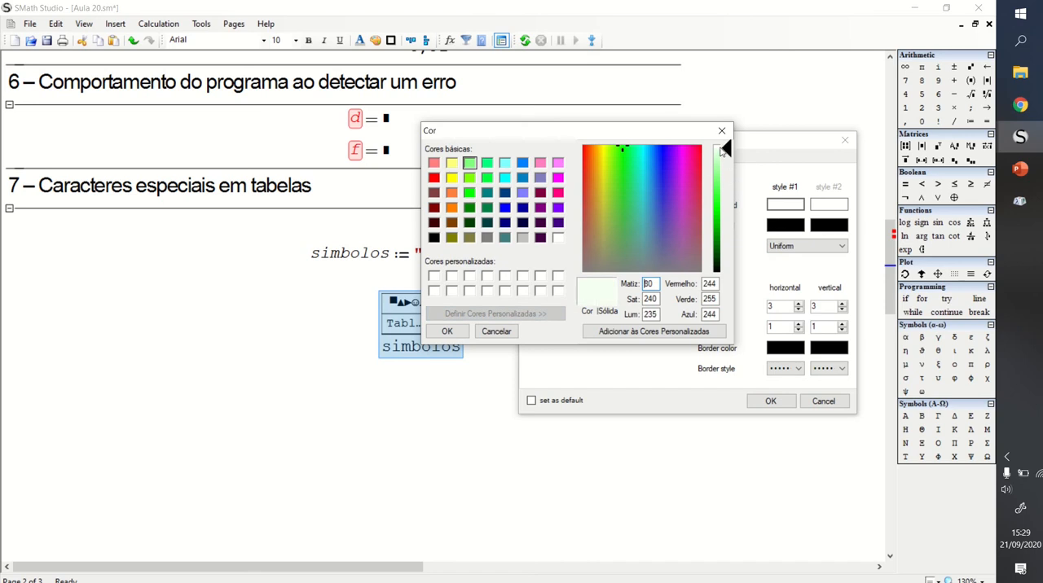
{"action": "left_click", "coordinate": [448, 332]}
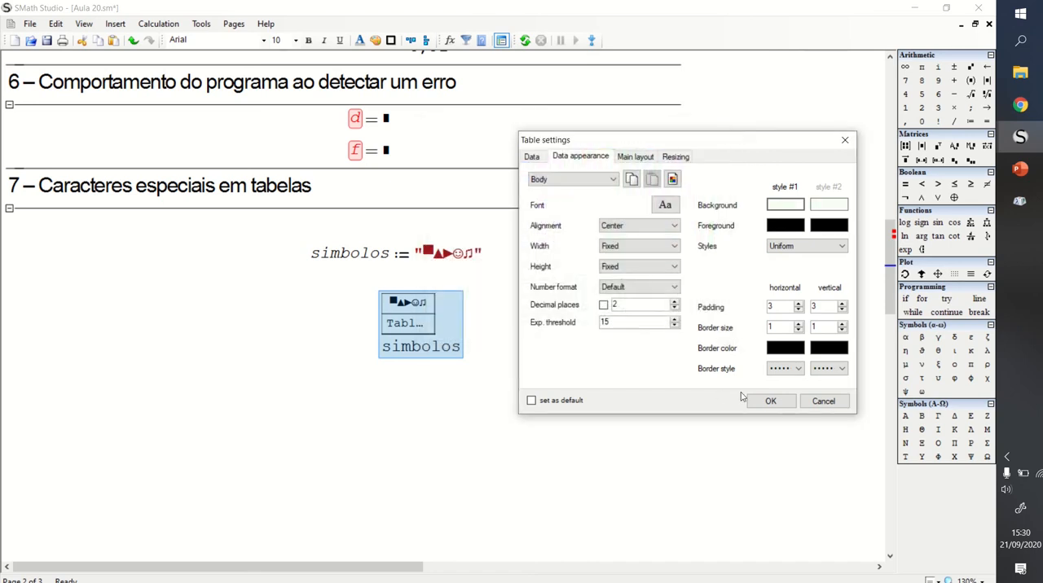
{"action": "left_click", "coordinate": [771, 401]}
- Center the symbols table beneath the simbolos definition and hide the input expression shown under it
{"action": "left_click", "coordinate": [532, 316]}
{"action": "left_click_drag", "start_coordinate": [396, 333], "coordinate": [369, 329]}
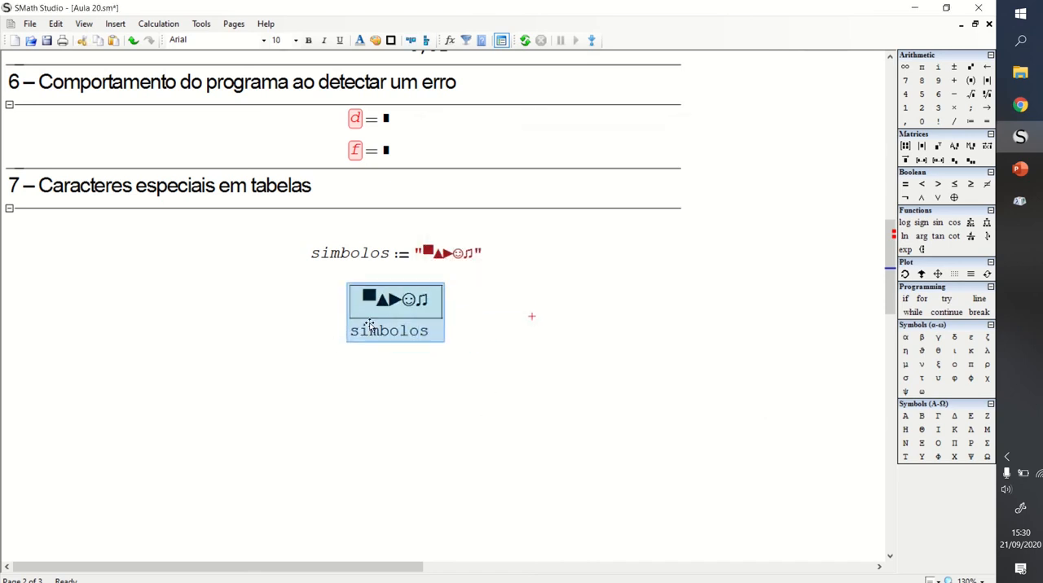
{"action": "right_click", "coordinate": [372, 319]}
{"action": "left_click", "coordinate": [444, 410]}
{"action": "left_click", "coordinate": [444, 340]}
{"action": "left_click", "coordinate": [414, 305]}
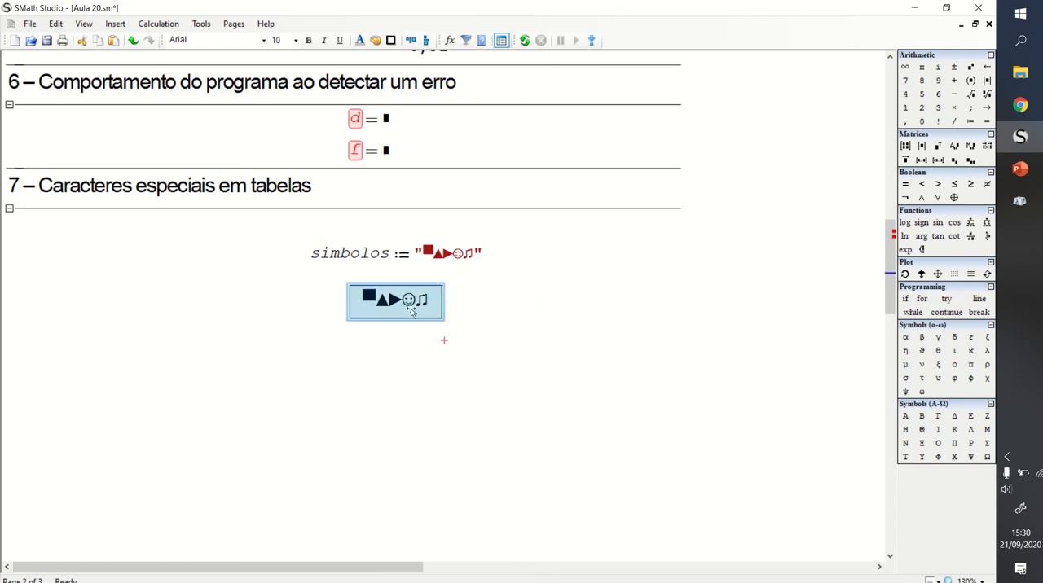
- Bring the symbols table closer to the simbolos definition and move both up beneath the section 7 heading
{"action": "left_click_drag", "start_coordinate": [412, 305], "coordinate": [412, 300]}
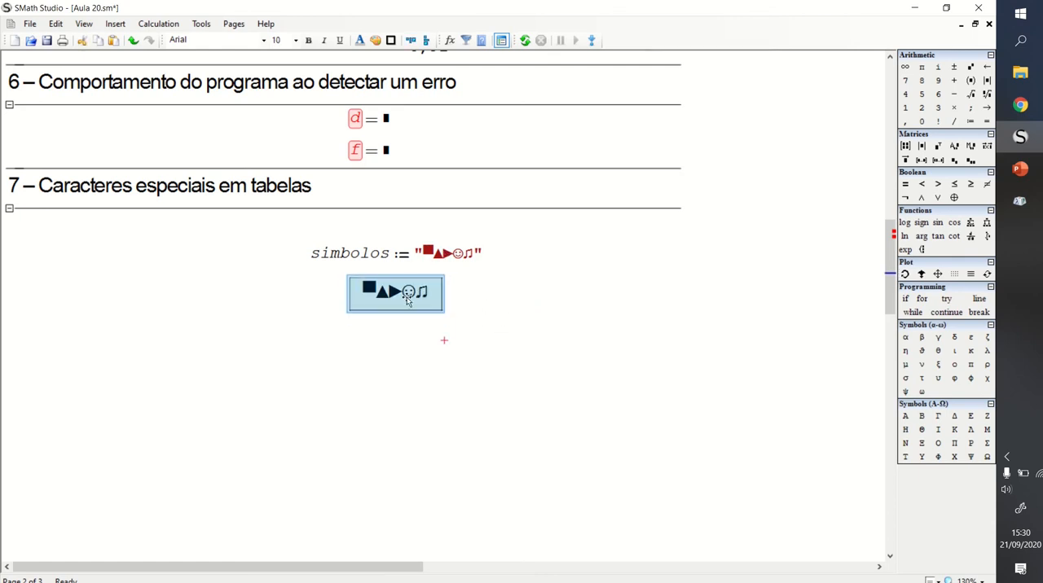
{"action": "left_click", "coordinate": [500, 300]}
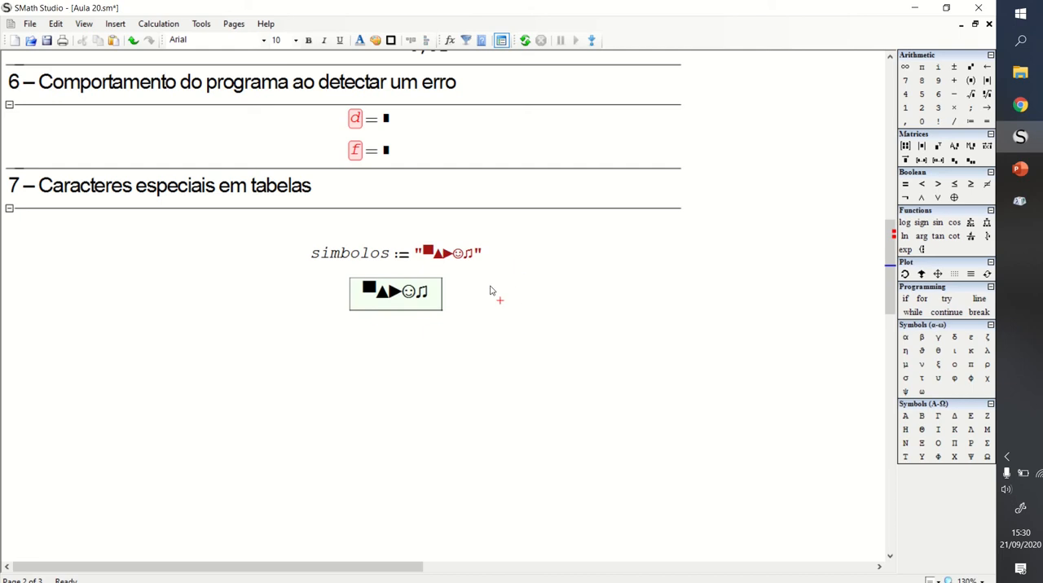
{"action": "left_click_drag", "start_coordinate": [492, 237], "coordinate": [380, 228]}
{"action": "left_click", "coordinate": [501, 293]}
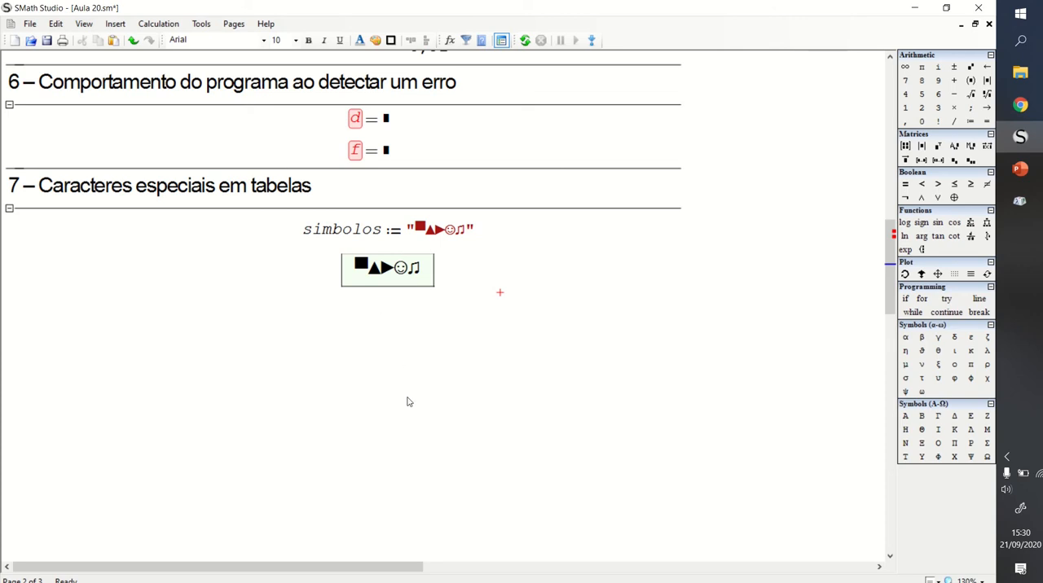
- Bring the "Momento Fletor ao longo da estaca" table from further down the worksheet up beneath the symbols table in section 7
{"action": "left_click_drag", "start_coordinate": [896, 232], "coordinate": [888, 369]}
{"action": "left_click_drag", "start_coordinate": [436, 186], "coordinate": [306, 196]}
{"action": "scroll", "coordinate": [307, 196], "scroll_direction": "up", "scroll_amount": 8}
{"action": "left_click_drag", "start_coordinate": [350, 466], "coordinate": [340, 207]}
{"action": "scroll", "coordinate": [339, 206], "scroll_direction": "up", "scroll_amount": 5}
{"action": "left_click_drag", "start_coordinate": [362, 449], "coordinate": [357, 352]}
{"action": "left_click", "coordinate": [141, 222]}
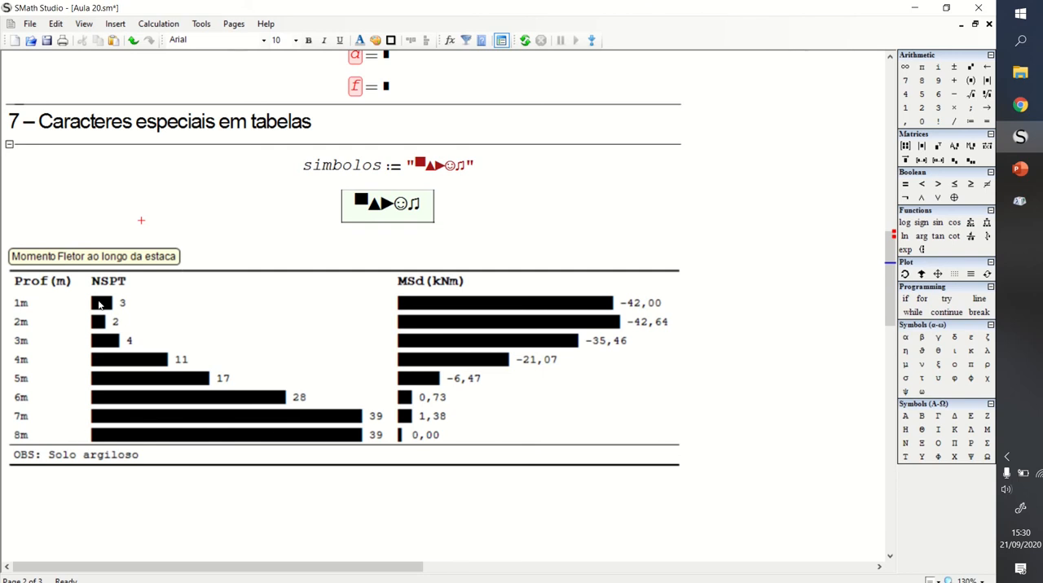
- Tighten the vertical spacing by nudging the symbols table and the "Momento Fletor ao longo da estaca" table upward
{"action": "left_click", "coordinate": [652, 214]}
{"action": "left_click", "coordinate": [756, 258]}
{"action": "left_click_drag", "start_coordinate": [753, 254], "coordinate": [754, 238]}
{"action": "left_click", "coordinate": [746, 308]}
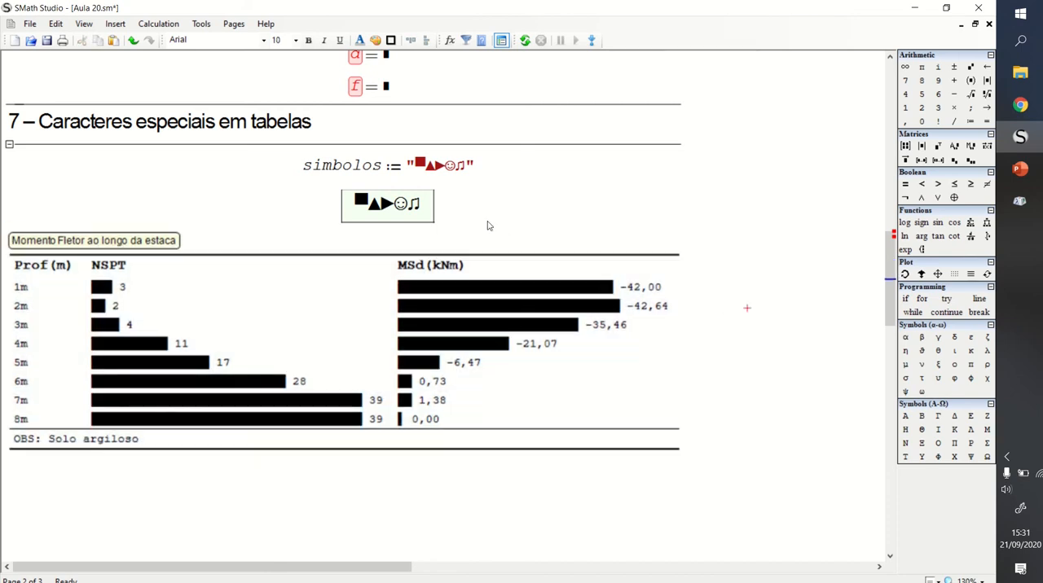
{"action": "left_click_drag", "start_coordinate": [475, 205], "coordinate": [400, 206]}
{"action": "left_click", "coordinate": [530, 198]}
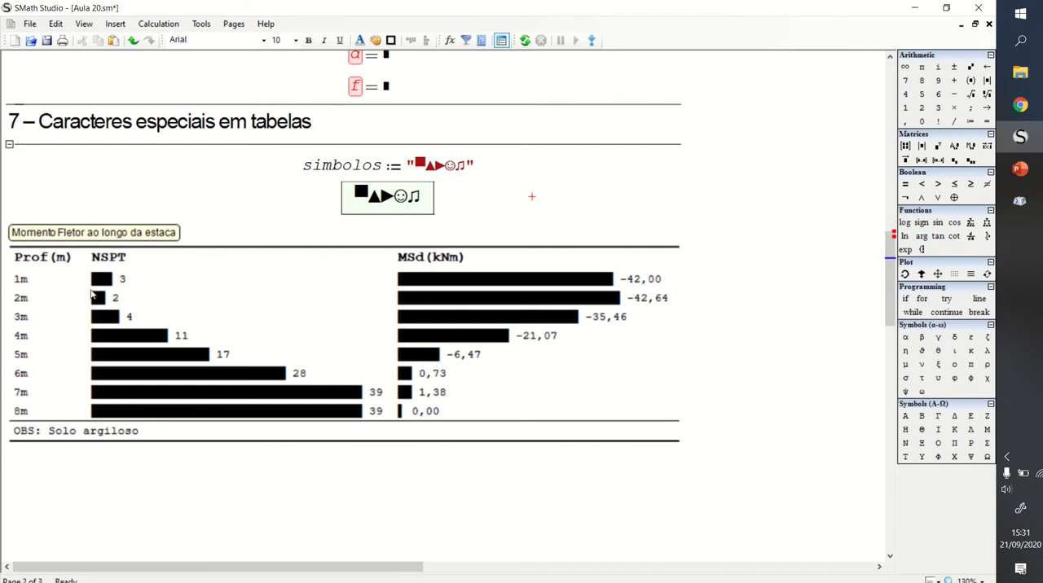
- Place the cursor at the end of the simbolos string, switch to Character Map and copy only the full block character (U+2588)
{"action": "left_click", "coordinate": [468, 169]}
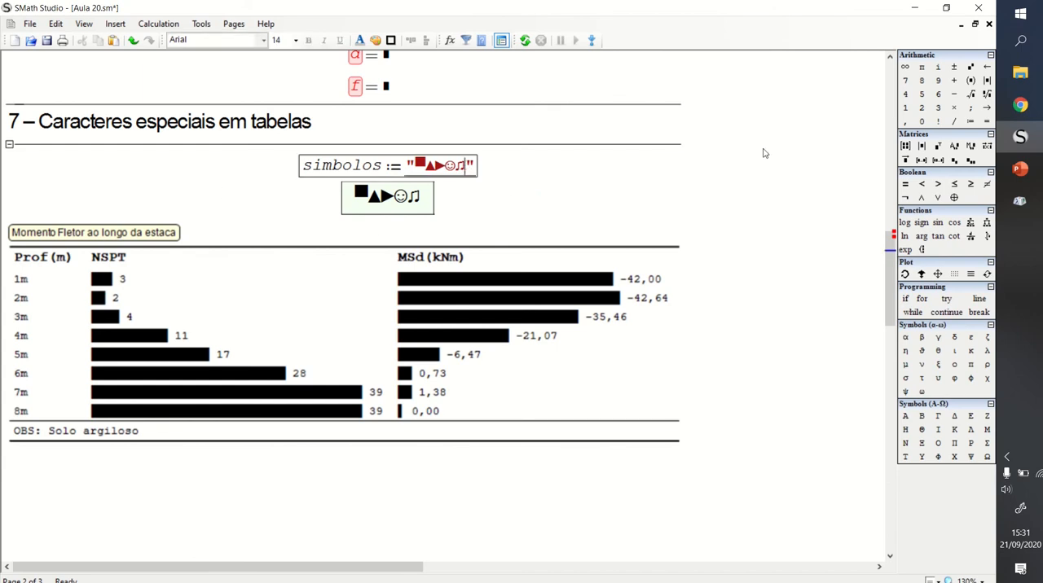
{"action": "left_click", "coordinate": [1020, 200]}
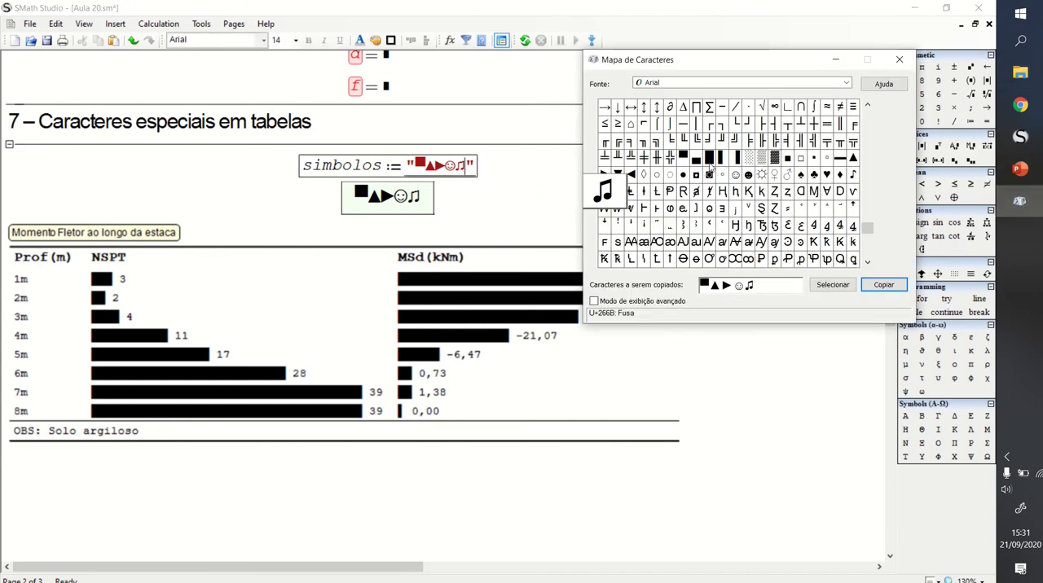
{"action": "left_click", "coordinate": [710, 162]}
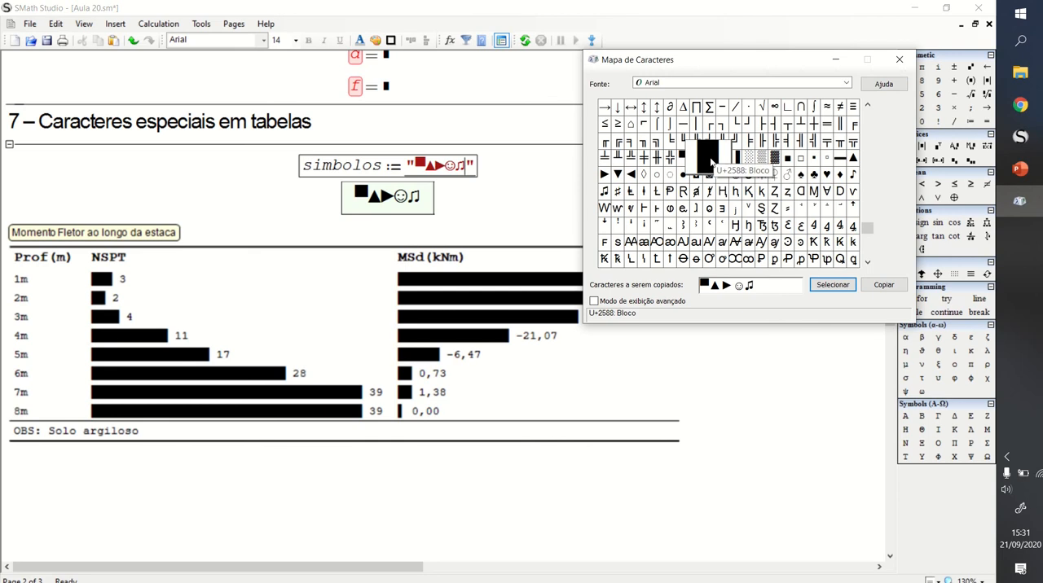
{"action": "left_click", "coordinate": [839, 286]}
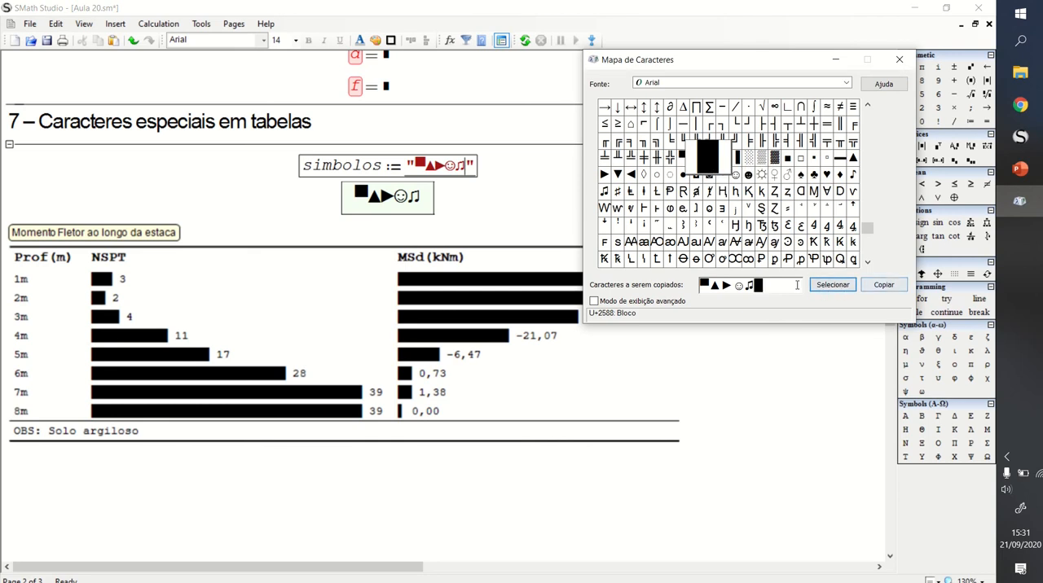
{"action": "left_click_drag", "start_coordinate": [748, 289], "coordinate": [658, 286]}
{"action": "key", "text": "BackSpace"}
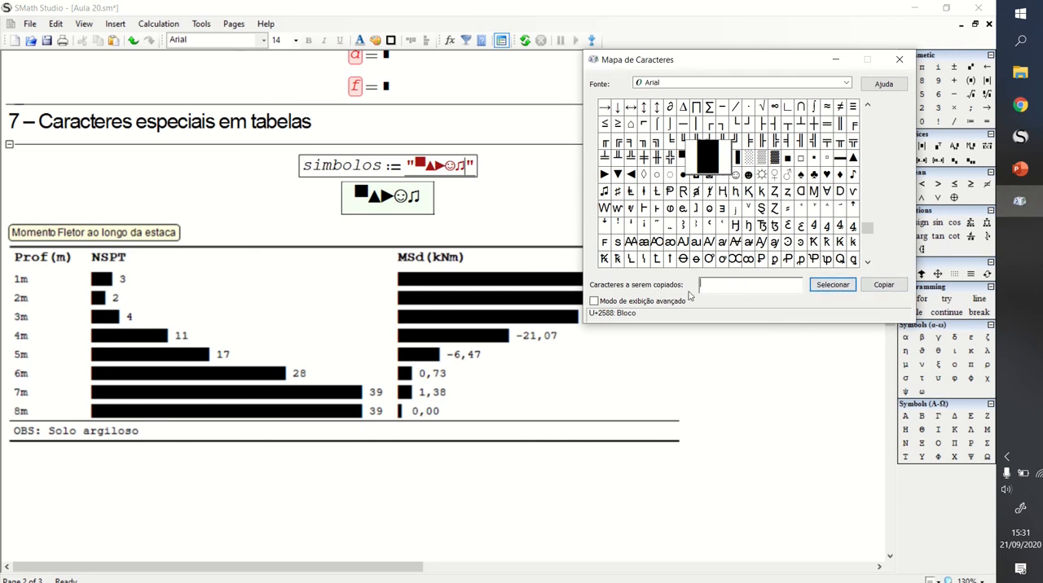
{"action": "left_click", "coordinate": [835, 282]}
{"action": "left_click", "coordinate": [875, 284]}
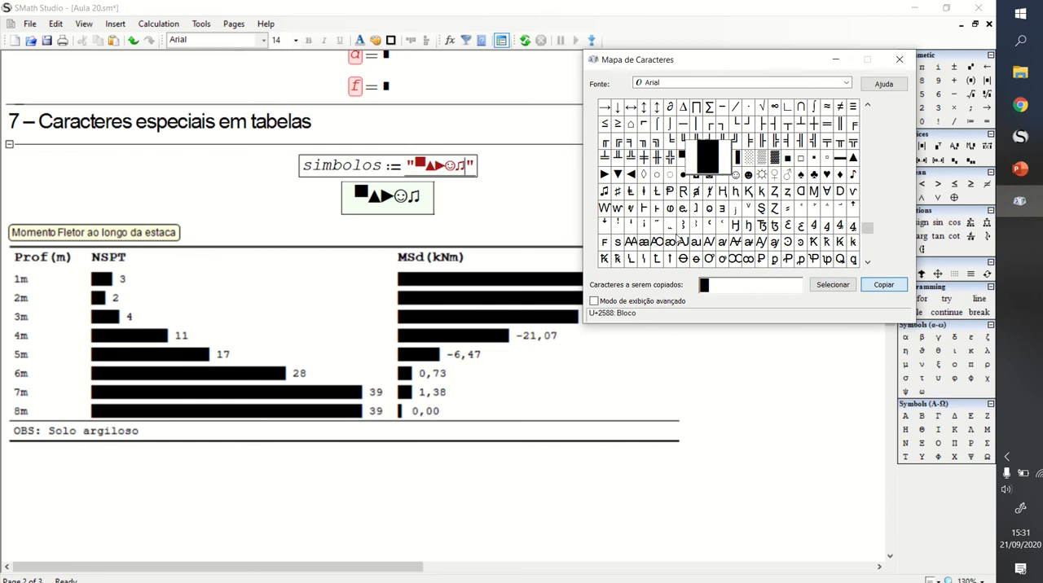
- Close Character Map and paste the block character at the end of the simbolos string
{"action": "left_click", "coordinate": [899, 60]}
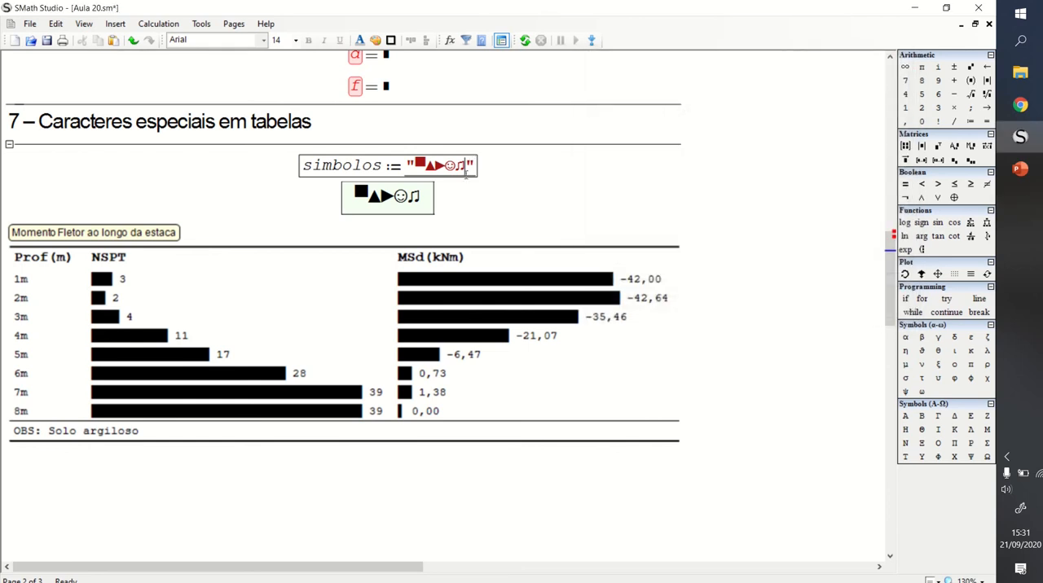
{"action": "type", "text": "█"}
{"action": "left_click", "coordinate": [548, 181]}
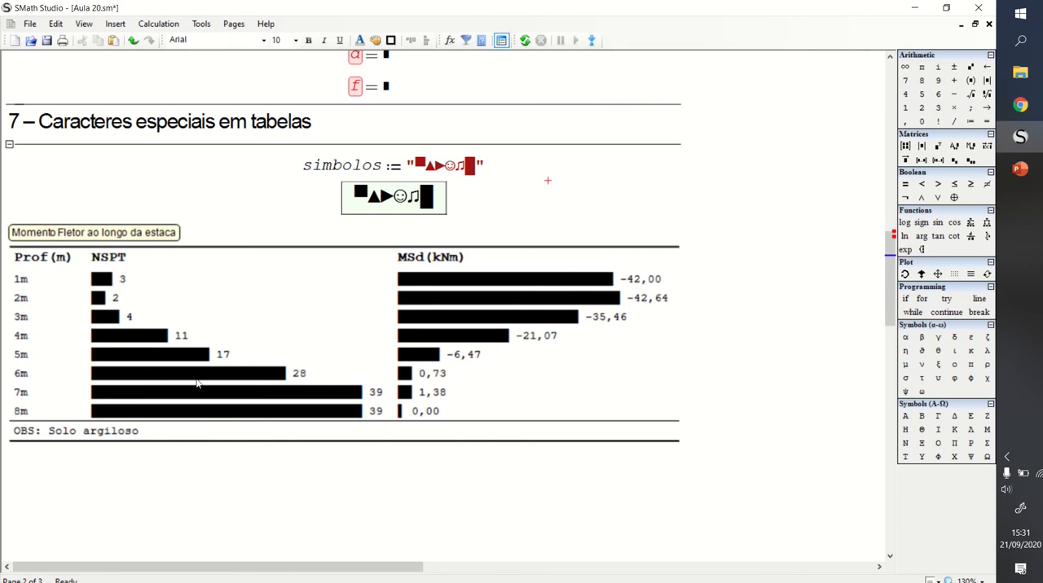
{"action": "left_click", "coordinate": [617, 328]}
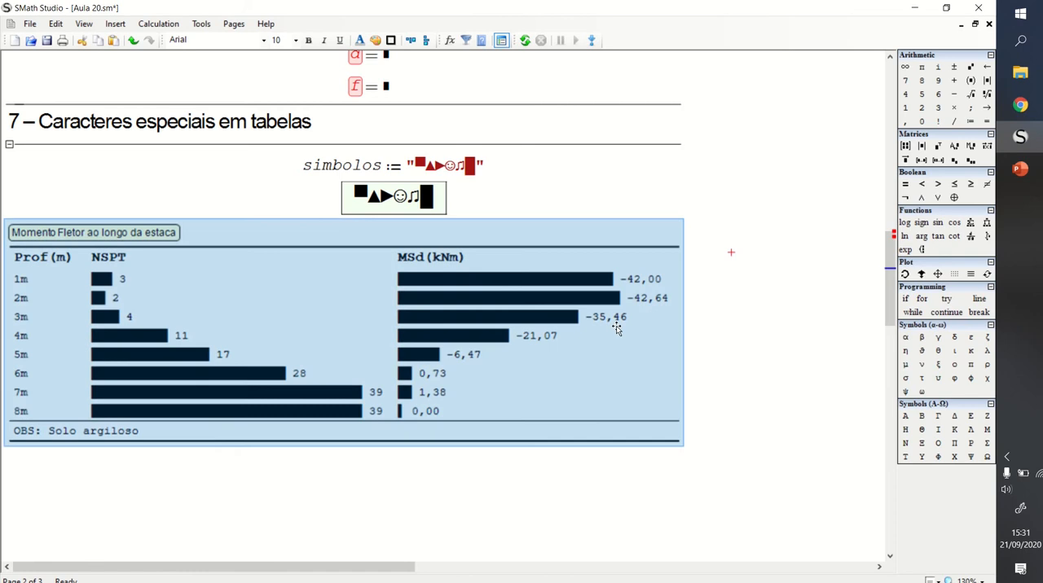
{"action": "left_click", "coordinate": [706, 235]}
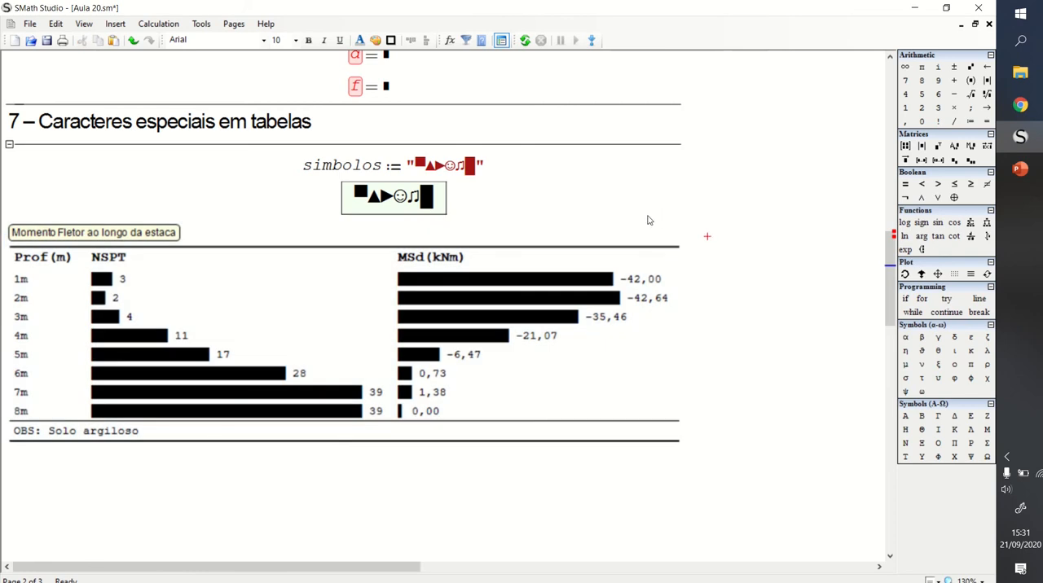
{"action": "left_click", "coordinate": [516, 174]}
{"action": "left_click", "coordinate": [501, 198]}
{"action": "left_click_drag", "start_coordinate": [505, 179], "coordinate": [501, 163]}
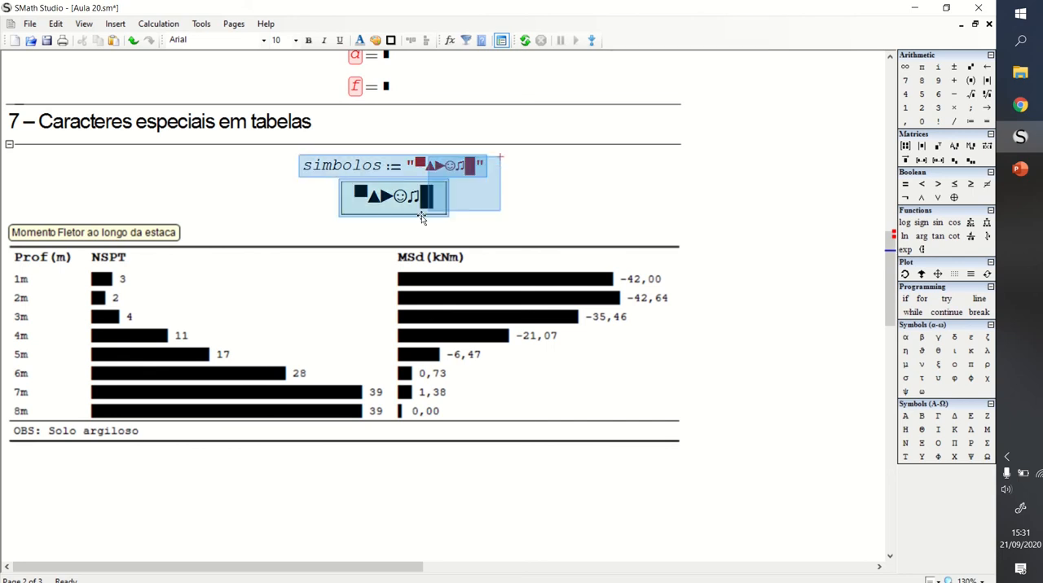
{"action": "left_click", "coordinate": [493, 190]}
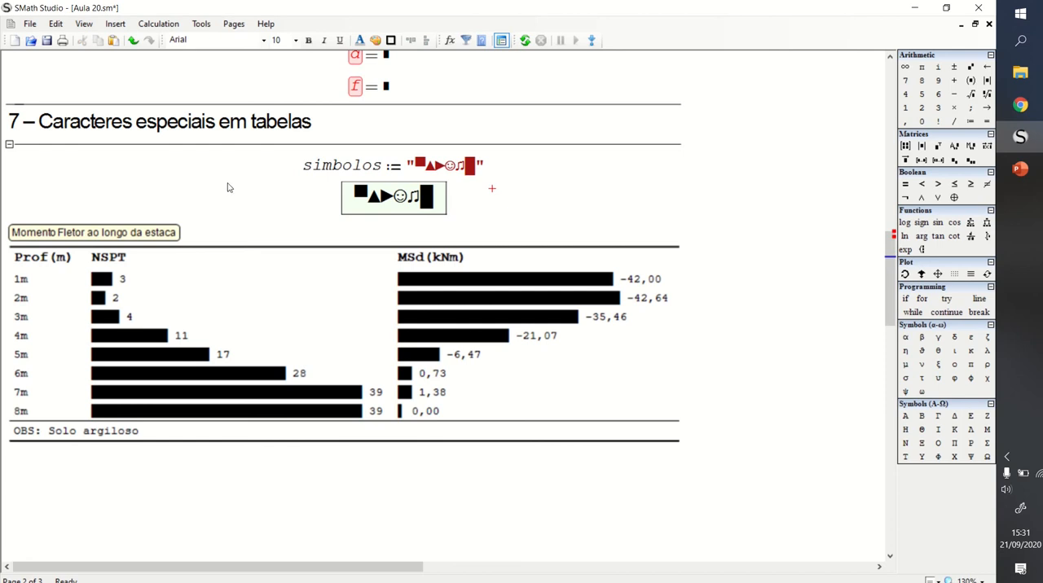
- Examine the list of installed plugins in the Extensions Manager from start to end, and close it
{"action": "left_click", "coordinate": [199, 24]}
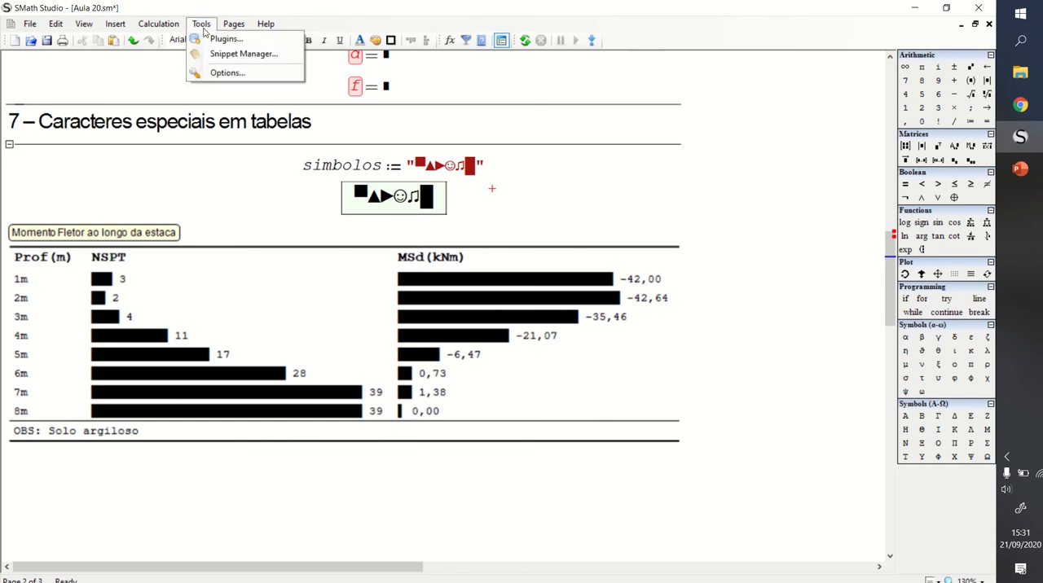
{"action": "left_click", "coordinate": [219, 39]}
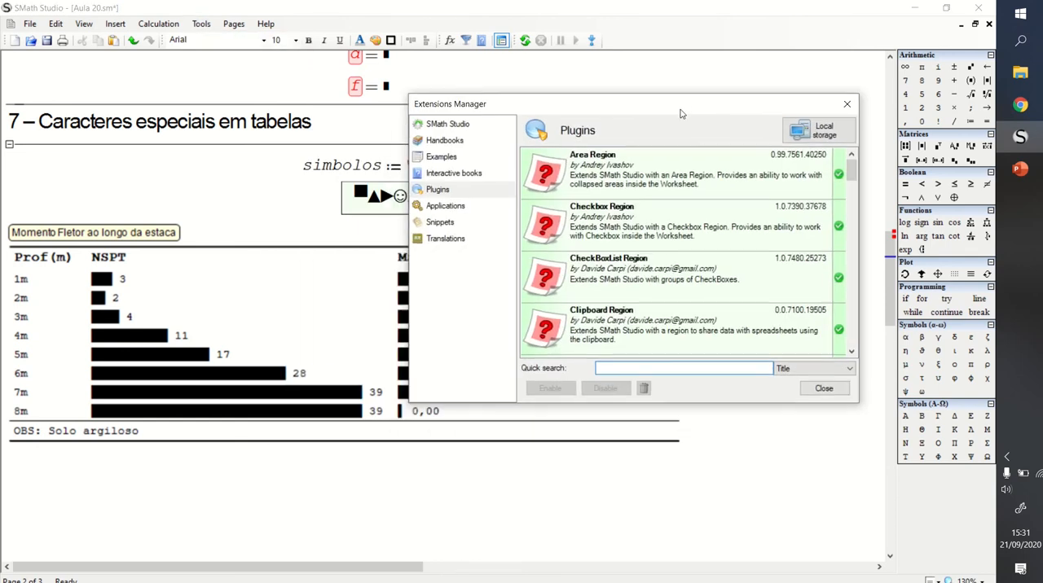
{"action": "left_click_drag", "start_coordinate": [849, 168], "coordinate": [856, 289]}
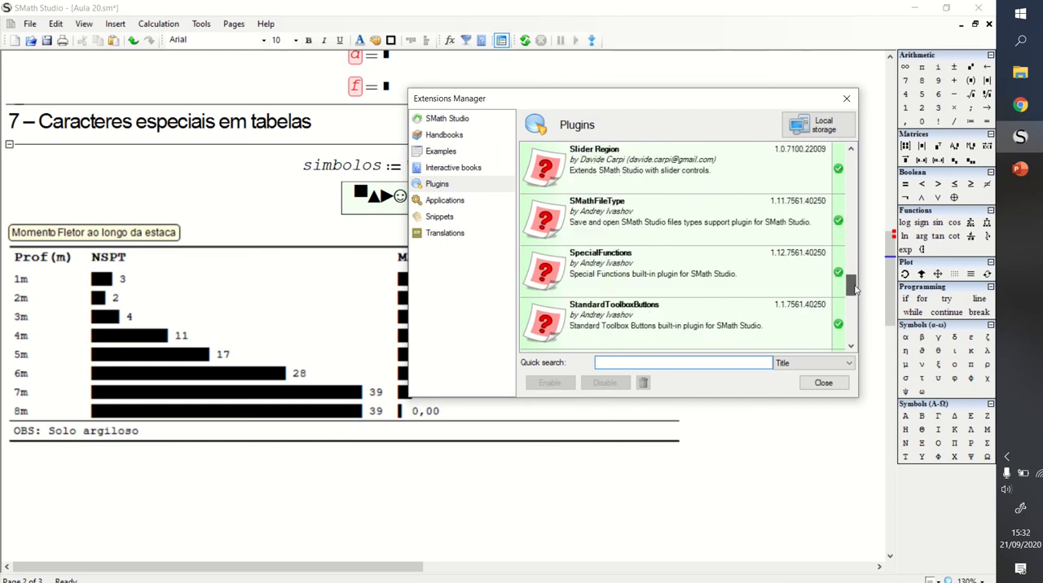
{"action": "scroll", "coordinate": [693, 295], "scroll_direction": "down", "scroll_amount": 1}
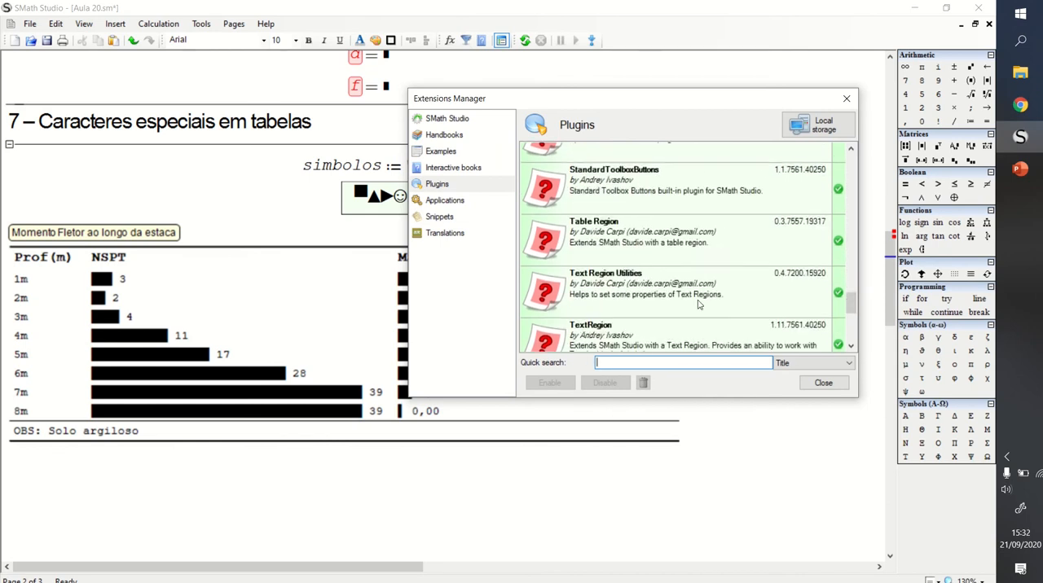
{"action": "scroll", "coordinate": [698, 304], "scroll_direction": "down", "scroll_amount": 2}
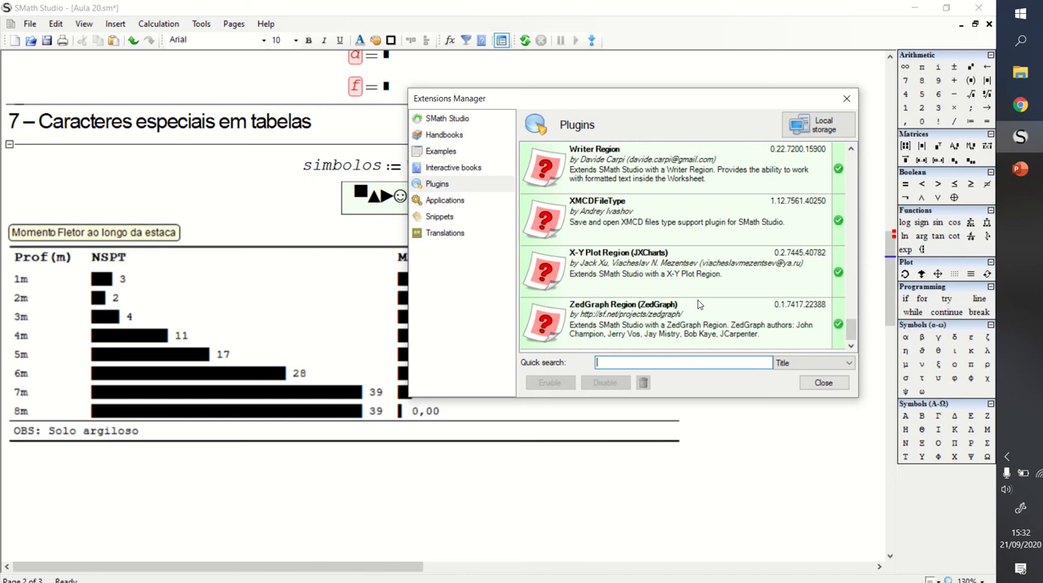
{"action": "scroll", "coordinate": [701, 285], "scroll_direction": "up", "scroll_amount": 3}
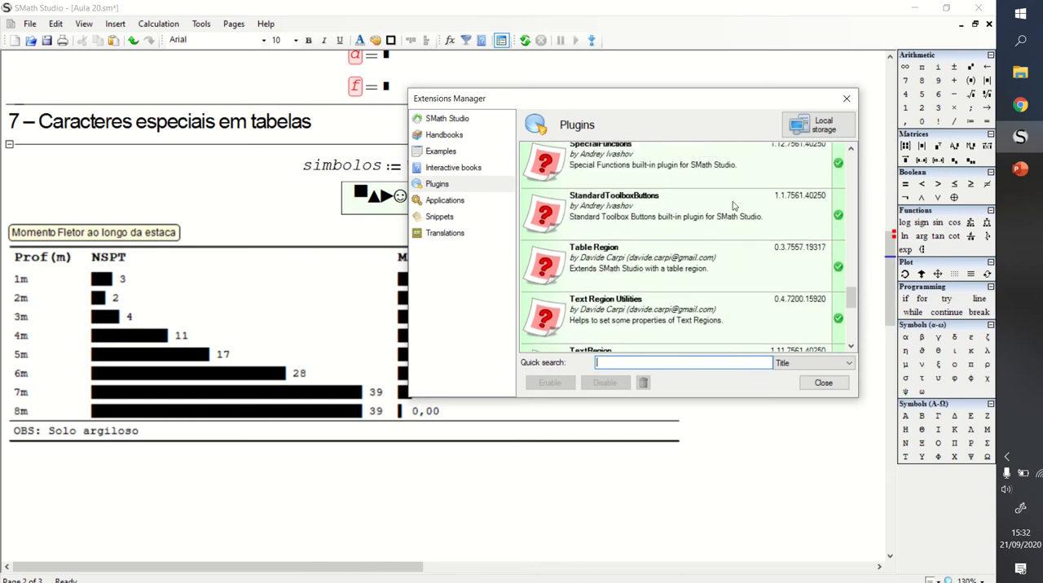
{"action": "scroll", "coordinate": [717, 235], "scroll_direction": "up", "scroll_amount": 4}
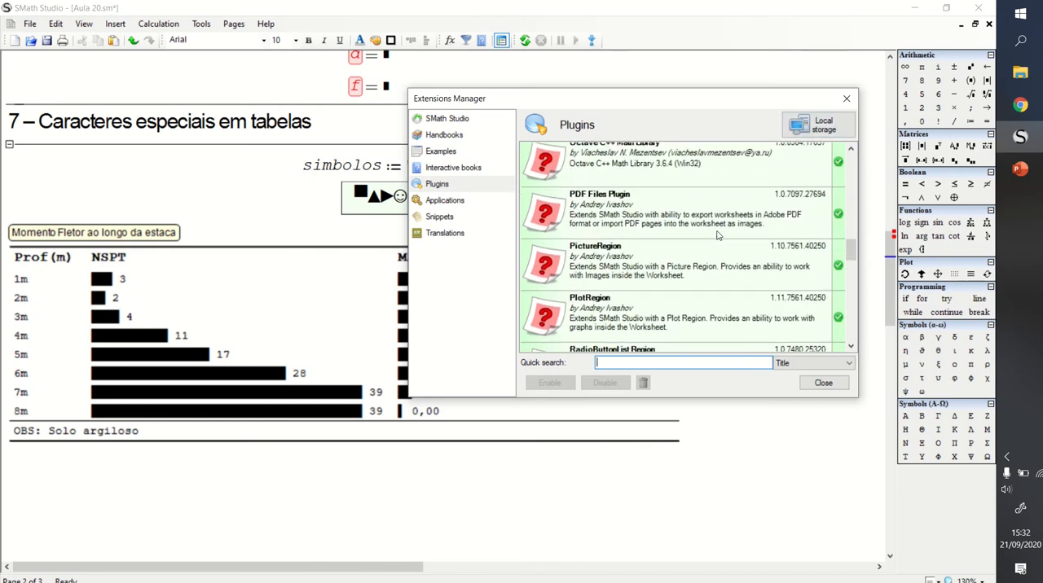
{"action": "scroll", "coordinate": [717, 235], "scroll_direction": "up", "scroll_amount": 5}
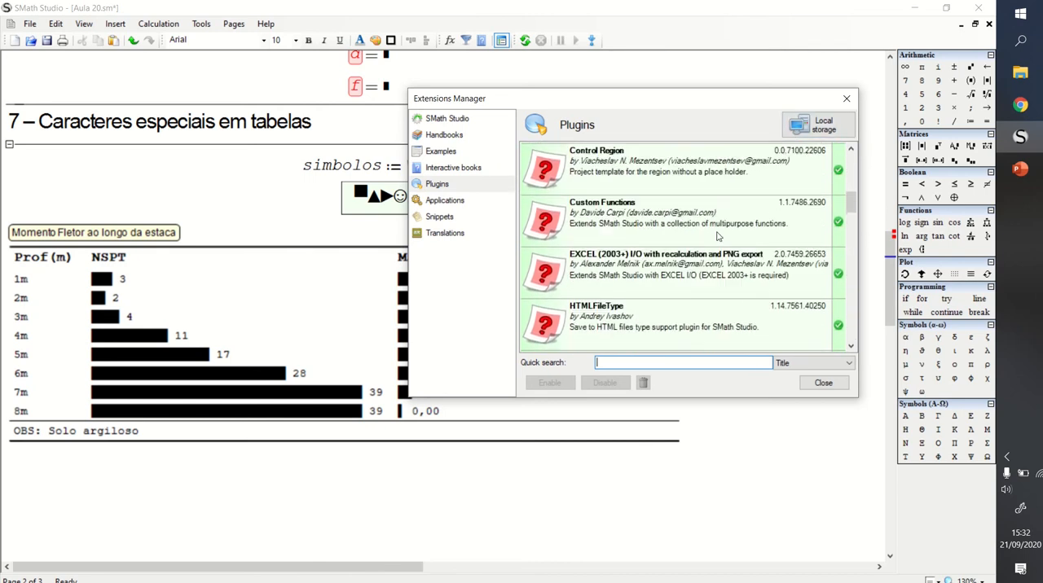
{"action": "scroll", "coordinate": [717, 236], "scroll_direction": "up", "scroll_amount": 4}
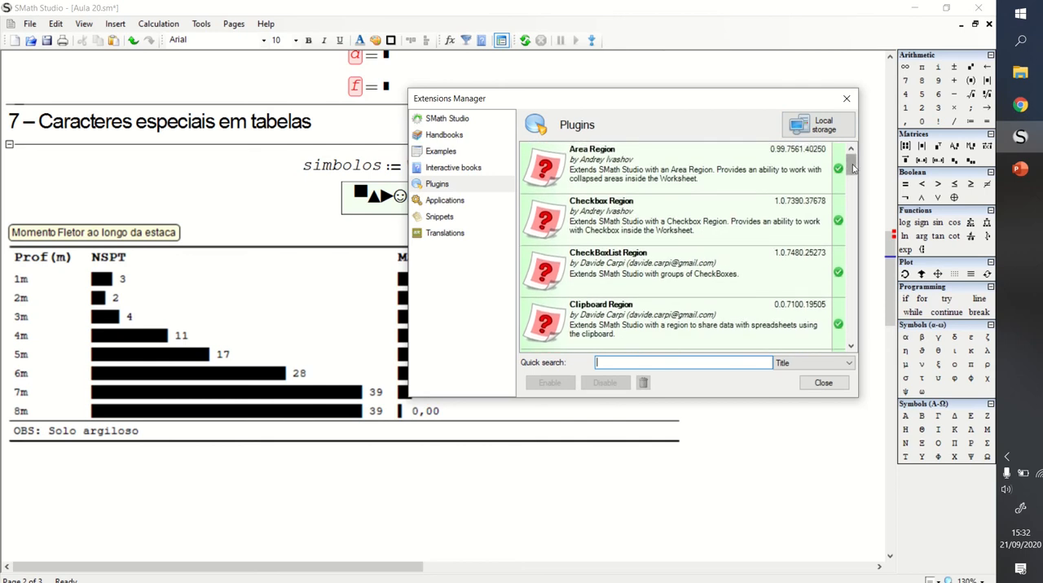
{"action": "left_click_drag", "start_coordinate": [850, 163], "coordinate": [853, 352]}
{"action": "left_click", "coordinate": [847, 98]}
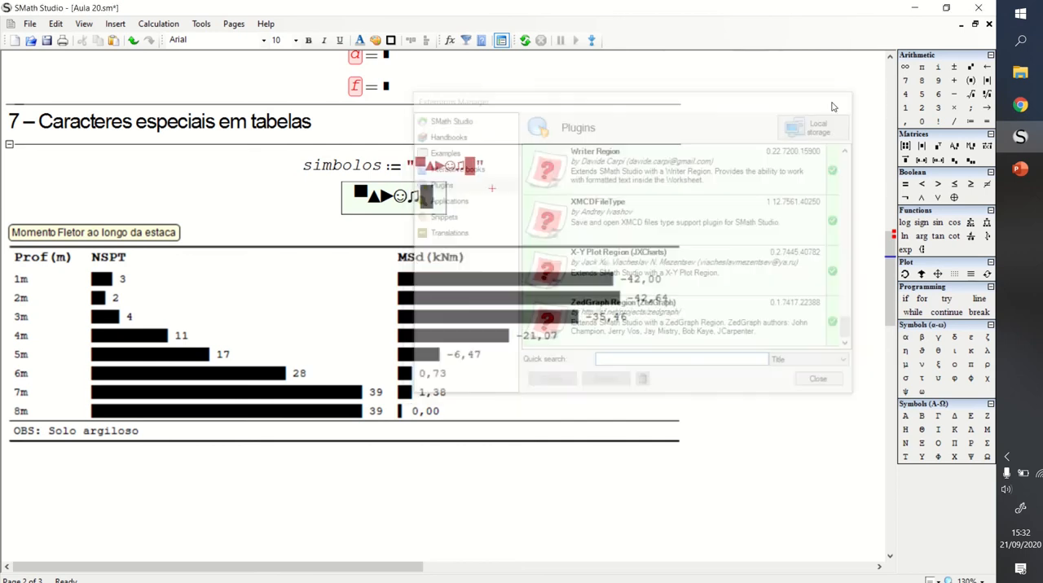
- Open the About SMath Studio information to check the program version, and move the dialog clear of the symbols table
{"action": "left_click", "coordinate": [266, 23]}
{"action": "left_click", "coordinate": [314, 128]}
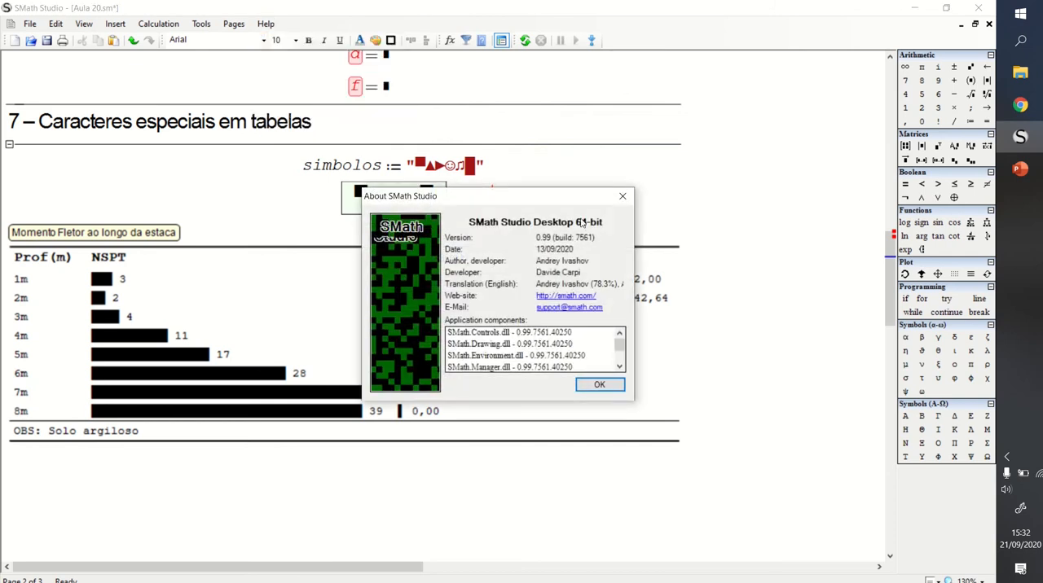
{"action": "left_click_drag", "start_coordinate": [514, 190], "coordinate": [731, 95]}
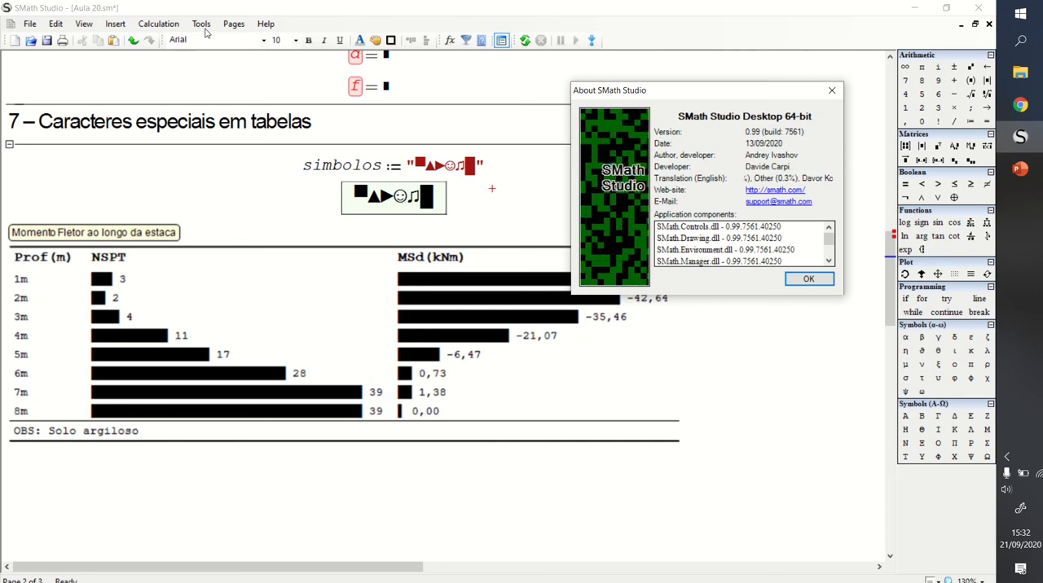
{"action": "left_click_drag", "start_coordinate": [676, 121], "coordinate": [691, 102]}
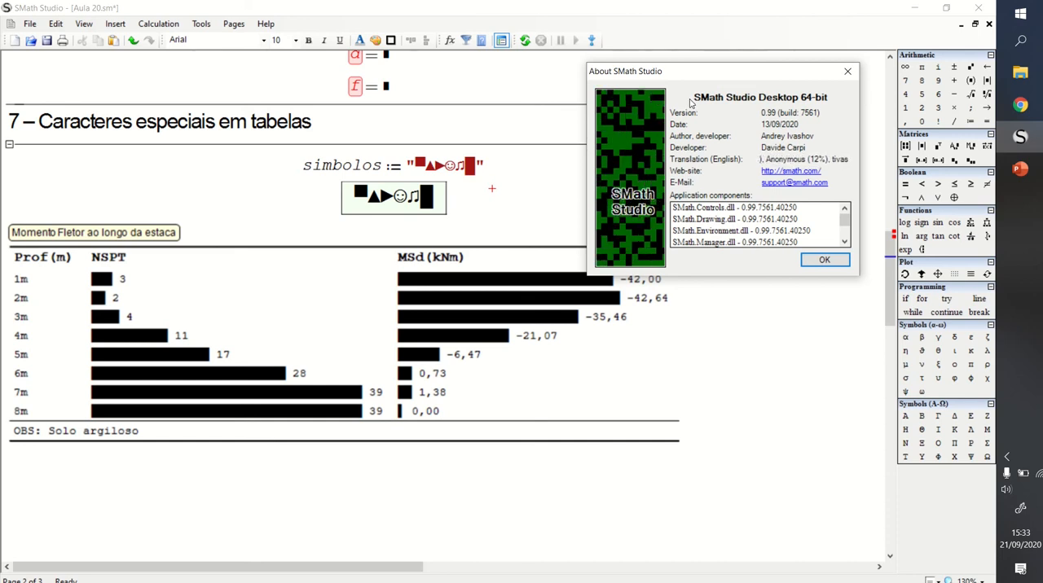
{"action": "left_click_drag", "start_coordinate": [722, 77], "coordinate": [698, 64]}
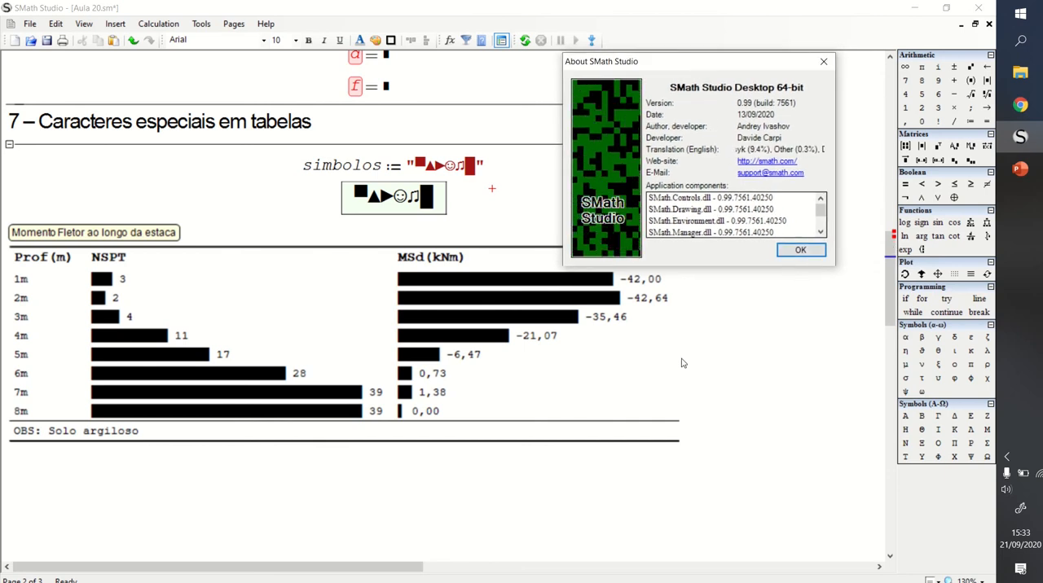
{"action": "mouse_move", "coordinate": [471, 43]}
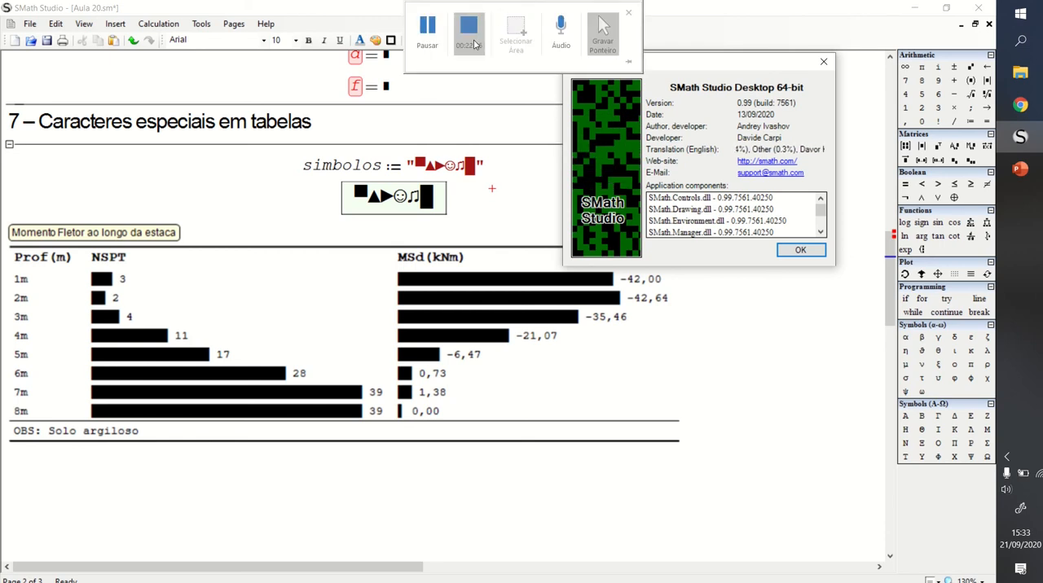